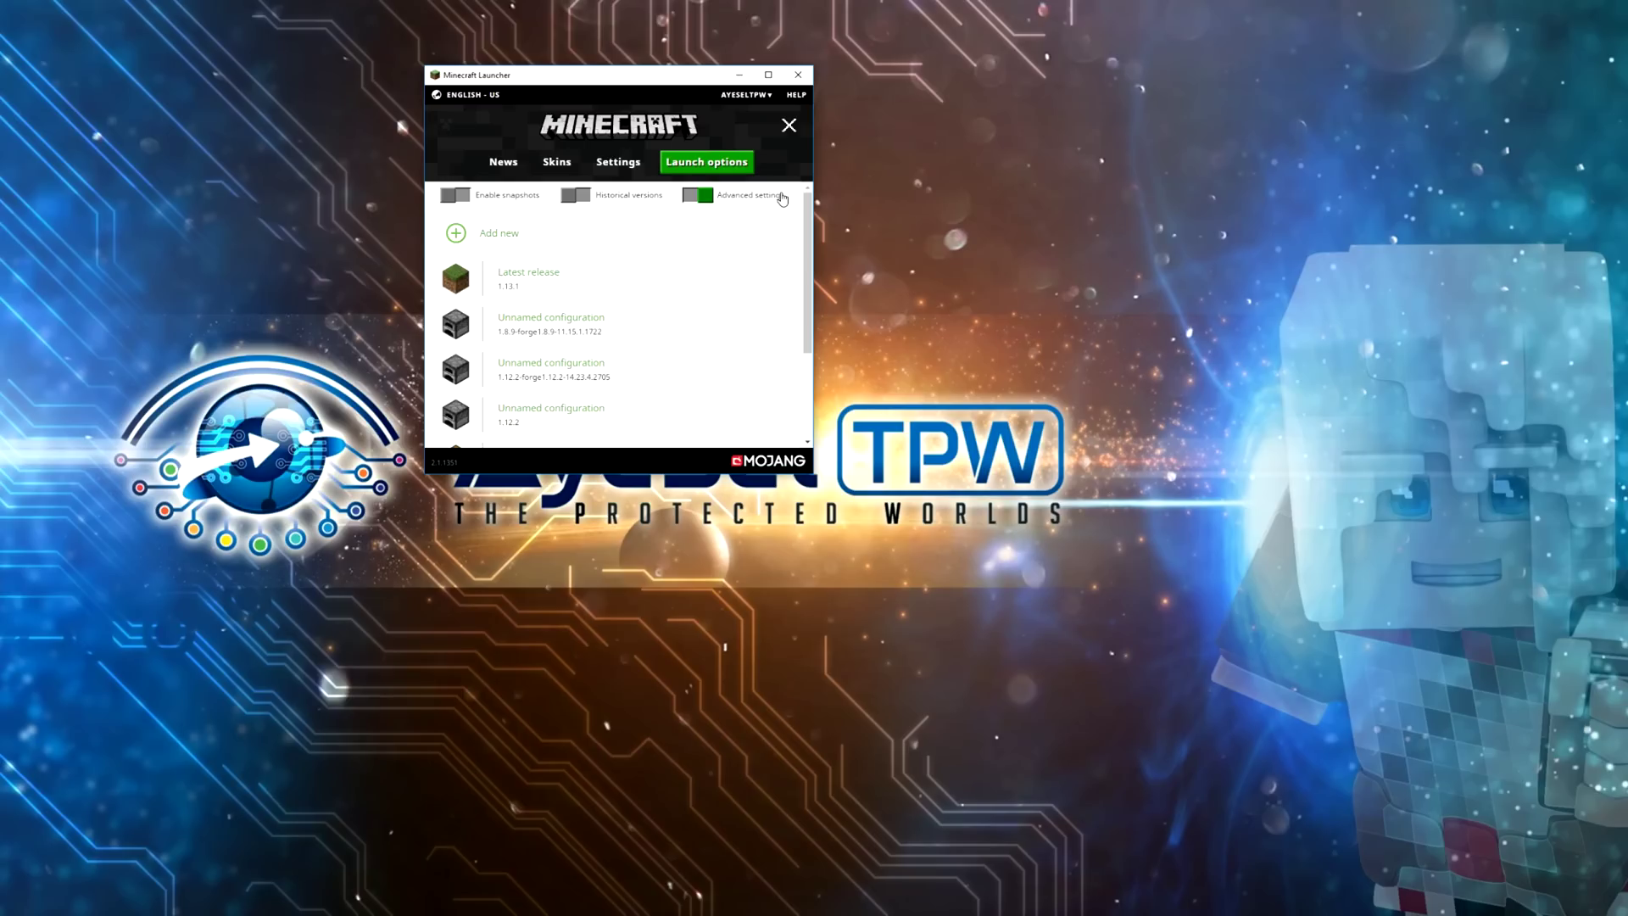
Add a new launch configuration in the Minecraft Launcher that uses release 1.13.
click(456, 234)
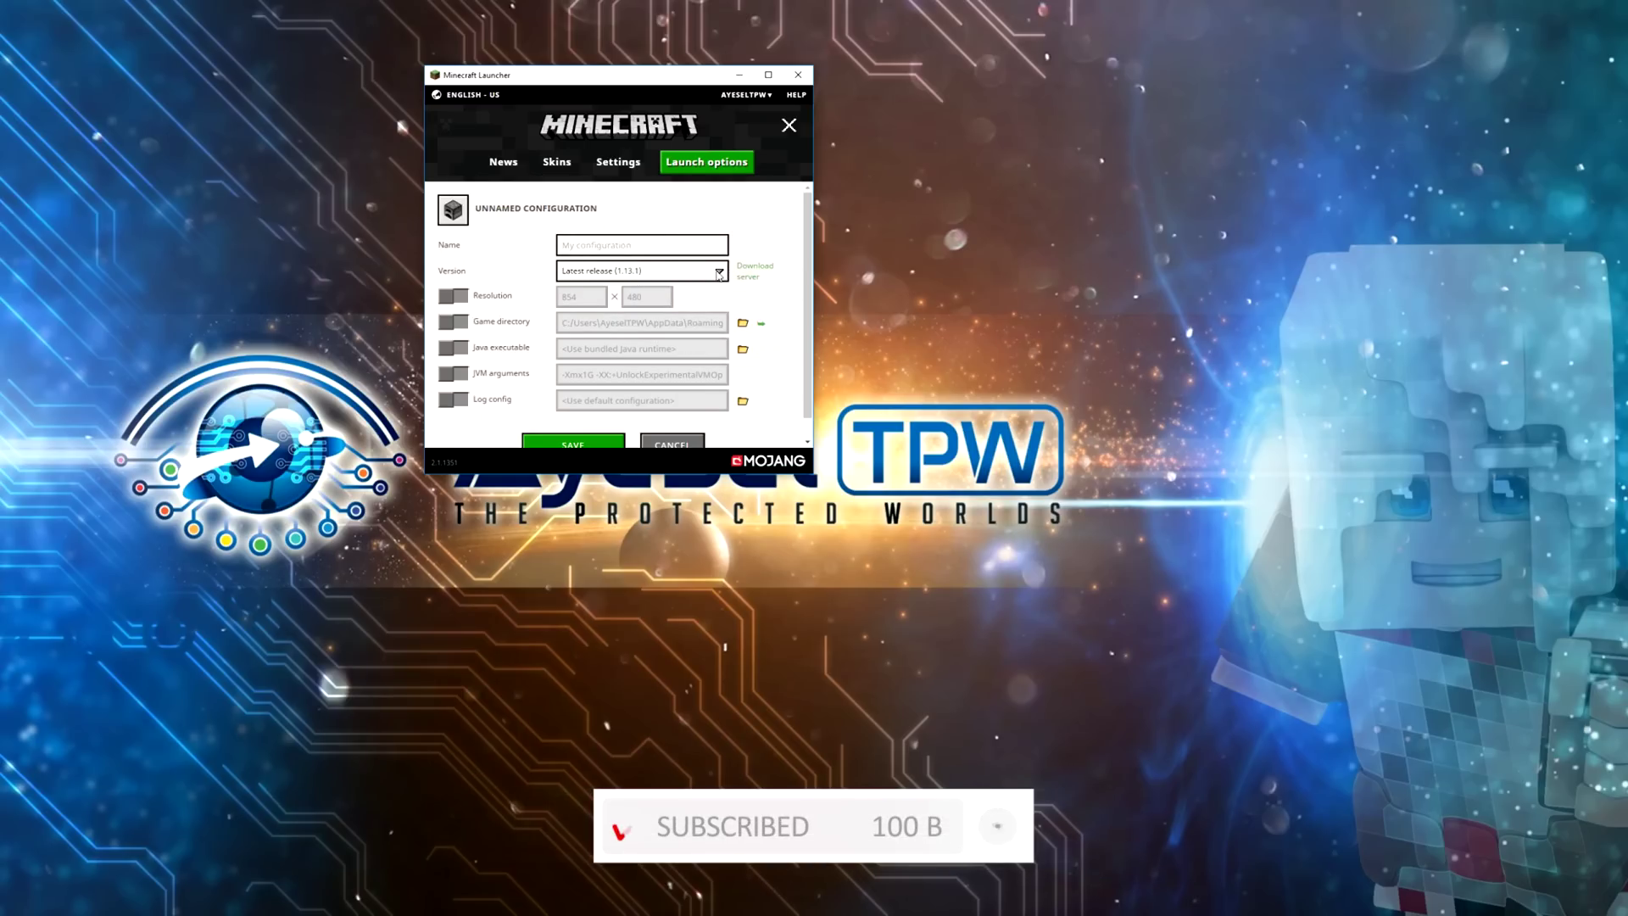
click(640, 273)
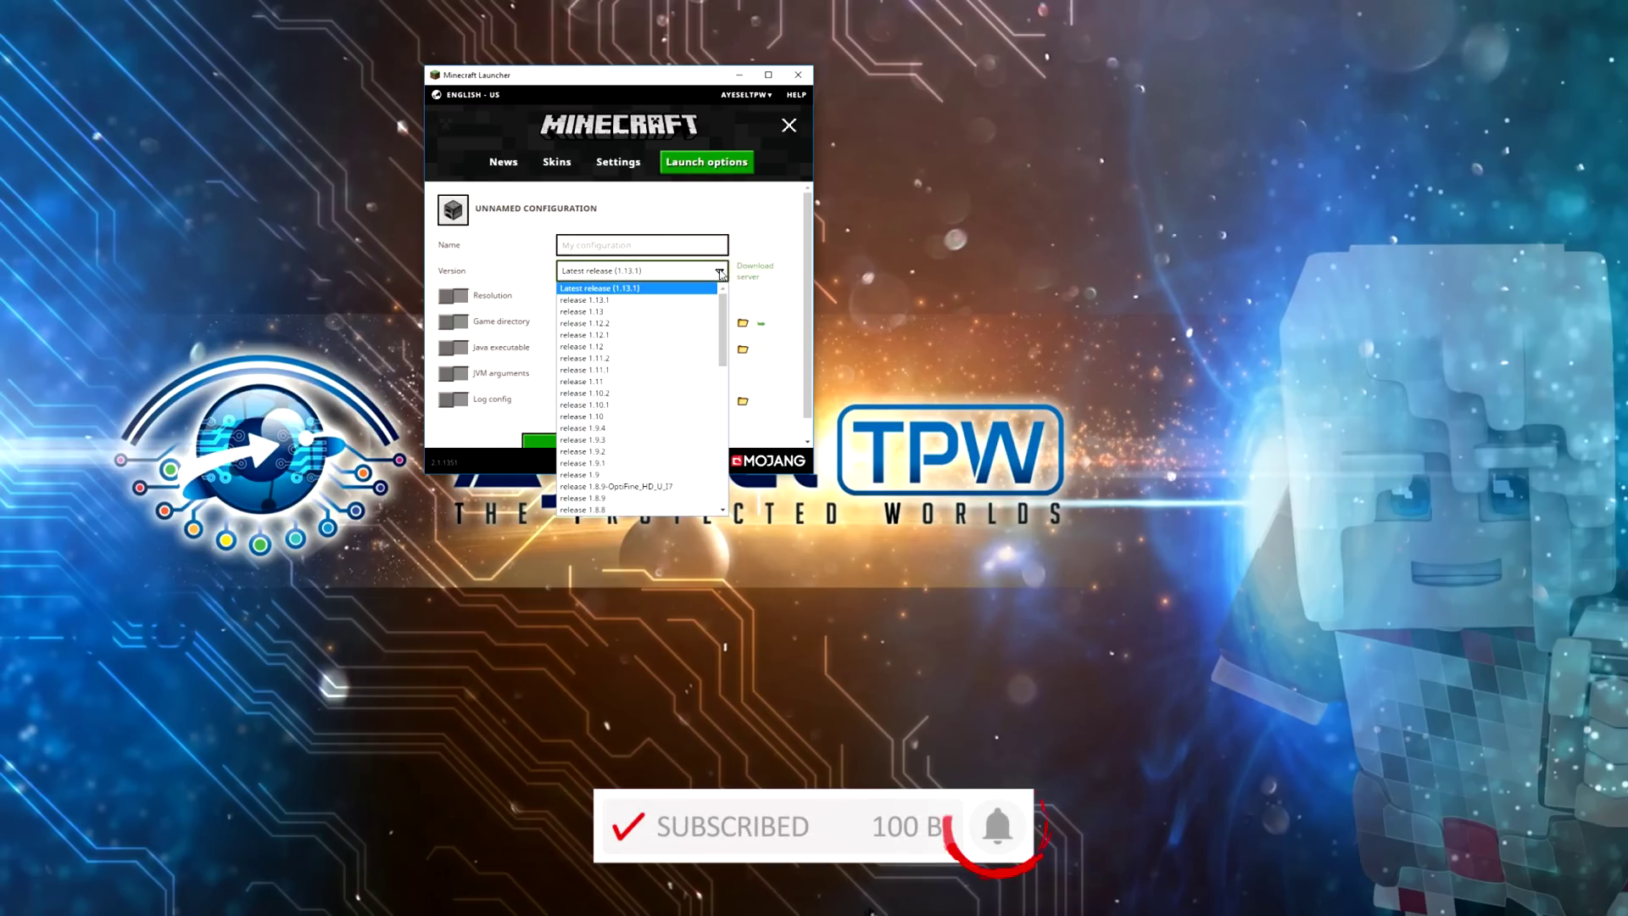
click(619, 312)
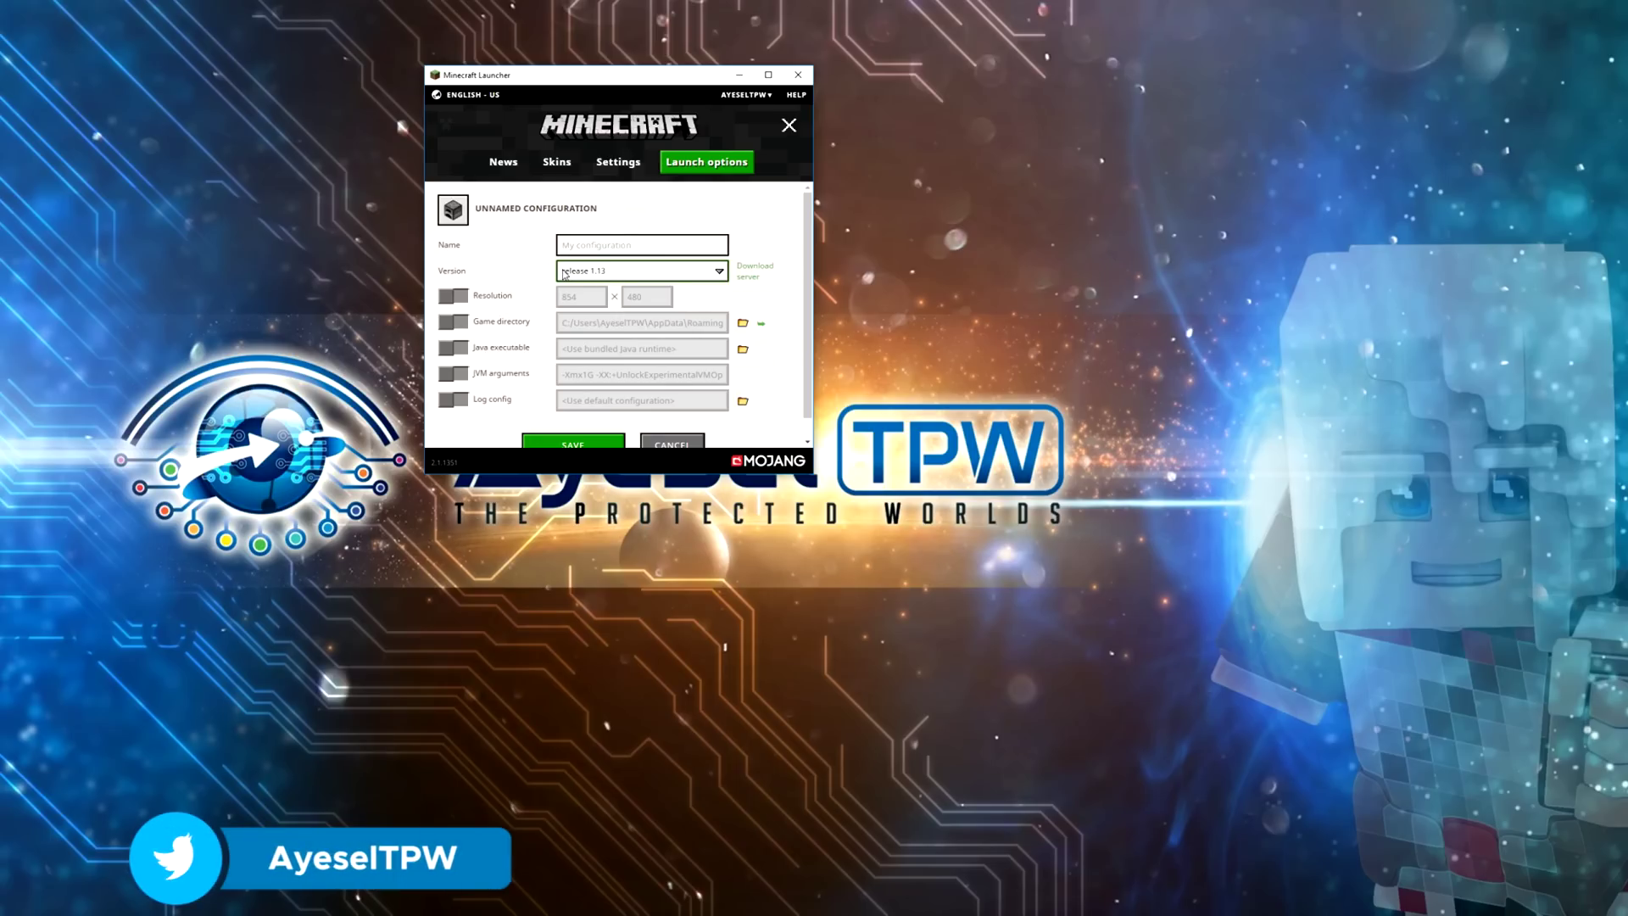
Enable the custom resolution for the new configuration and set it to 2560 × 1440.
click(449, 296)
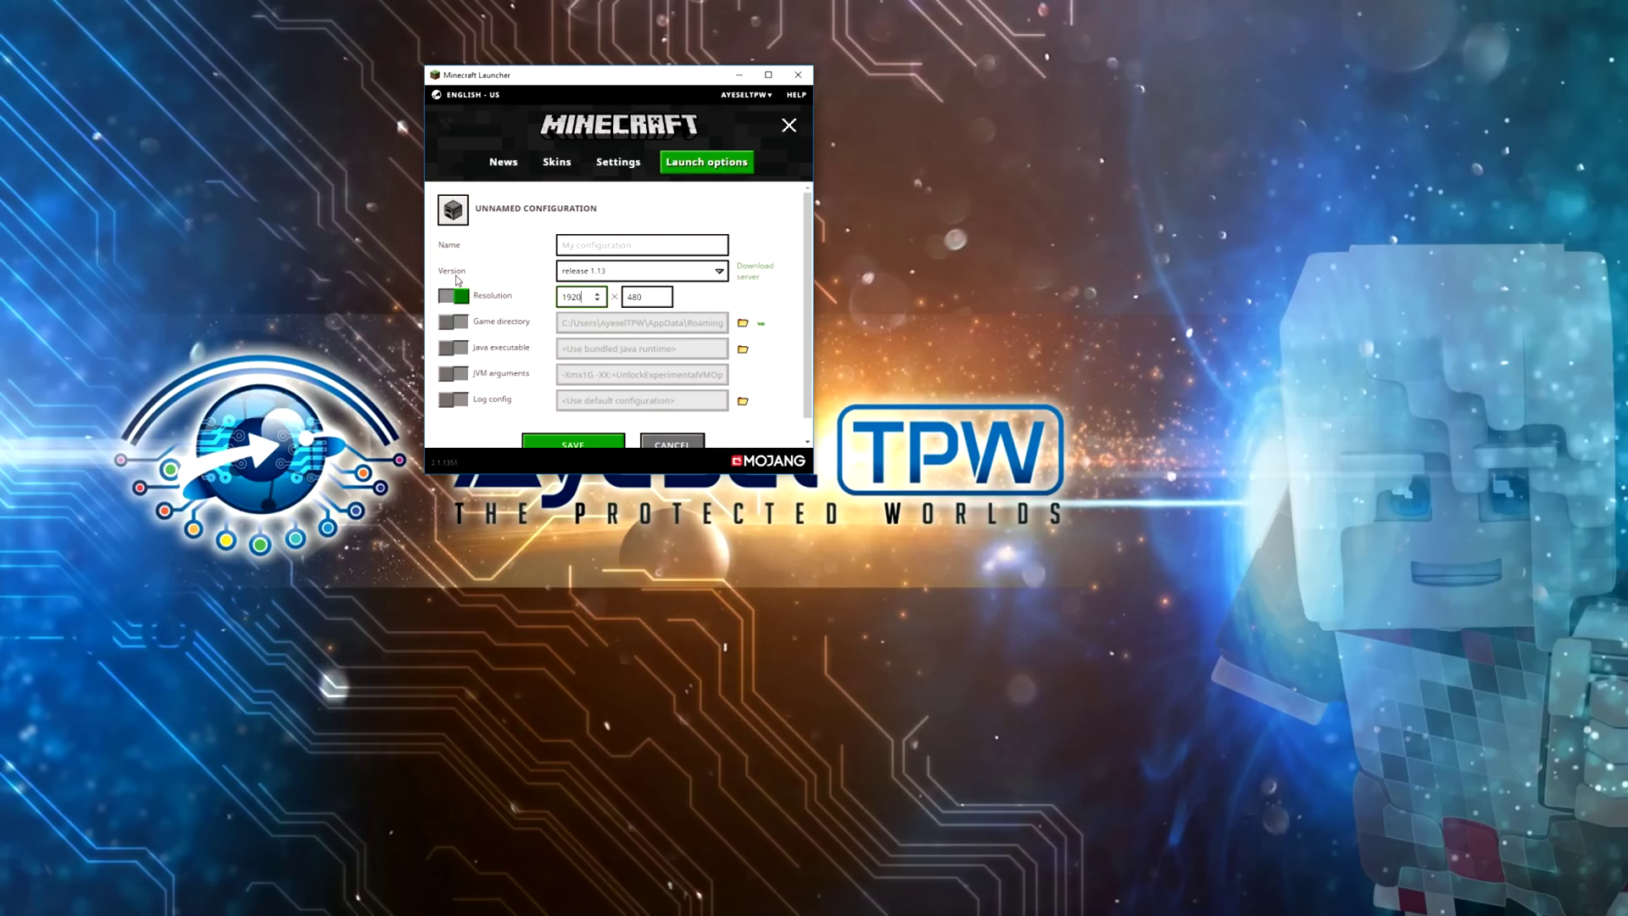
key(Tab)
text(10)
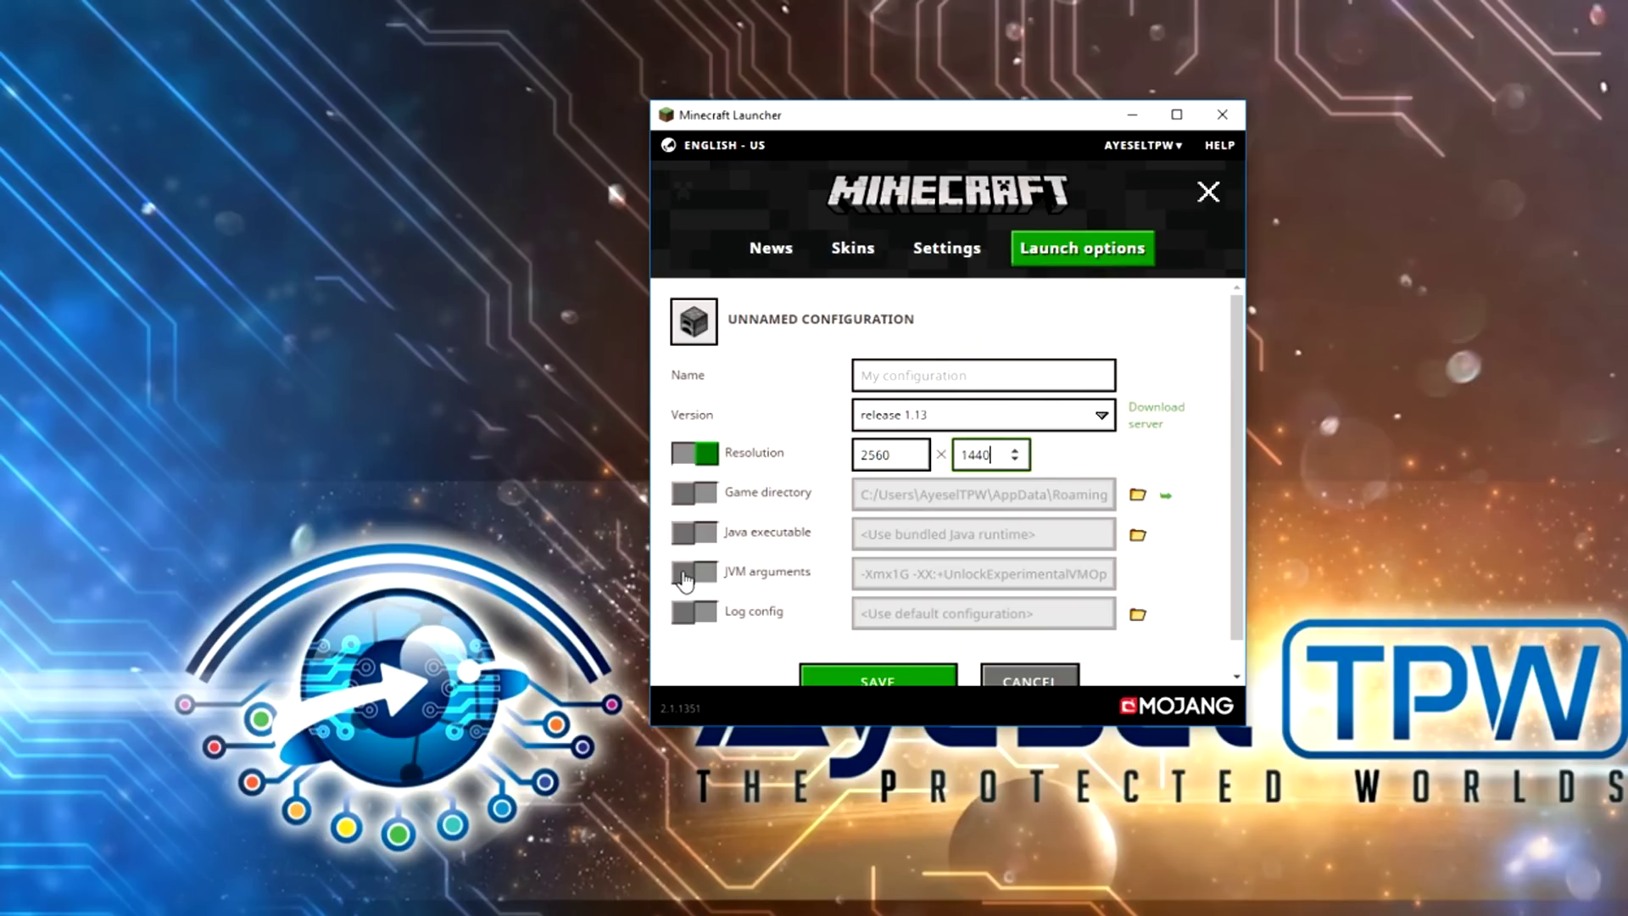
Enable the JVM arguments, change the memory allocation to -Xmx8G, and save the configuration.
click(686, 579)
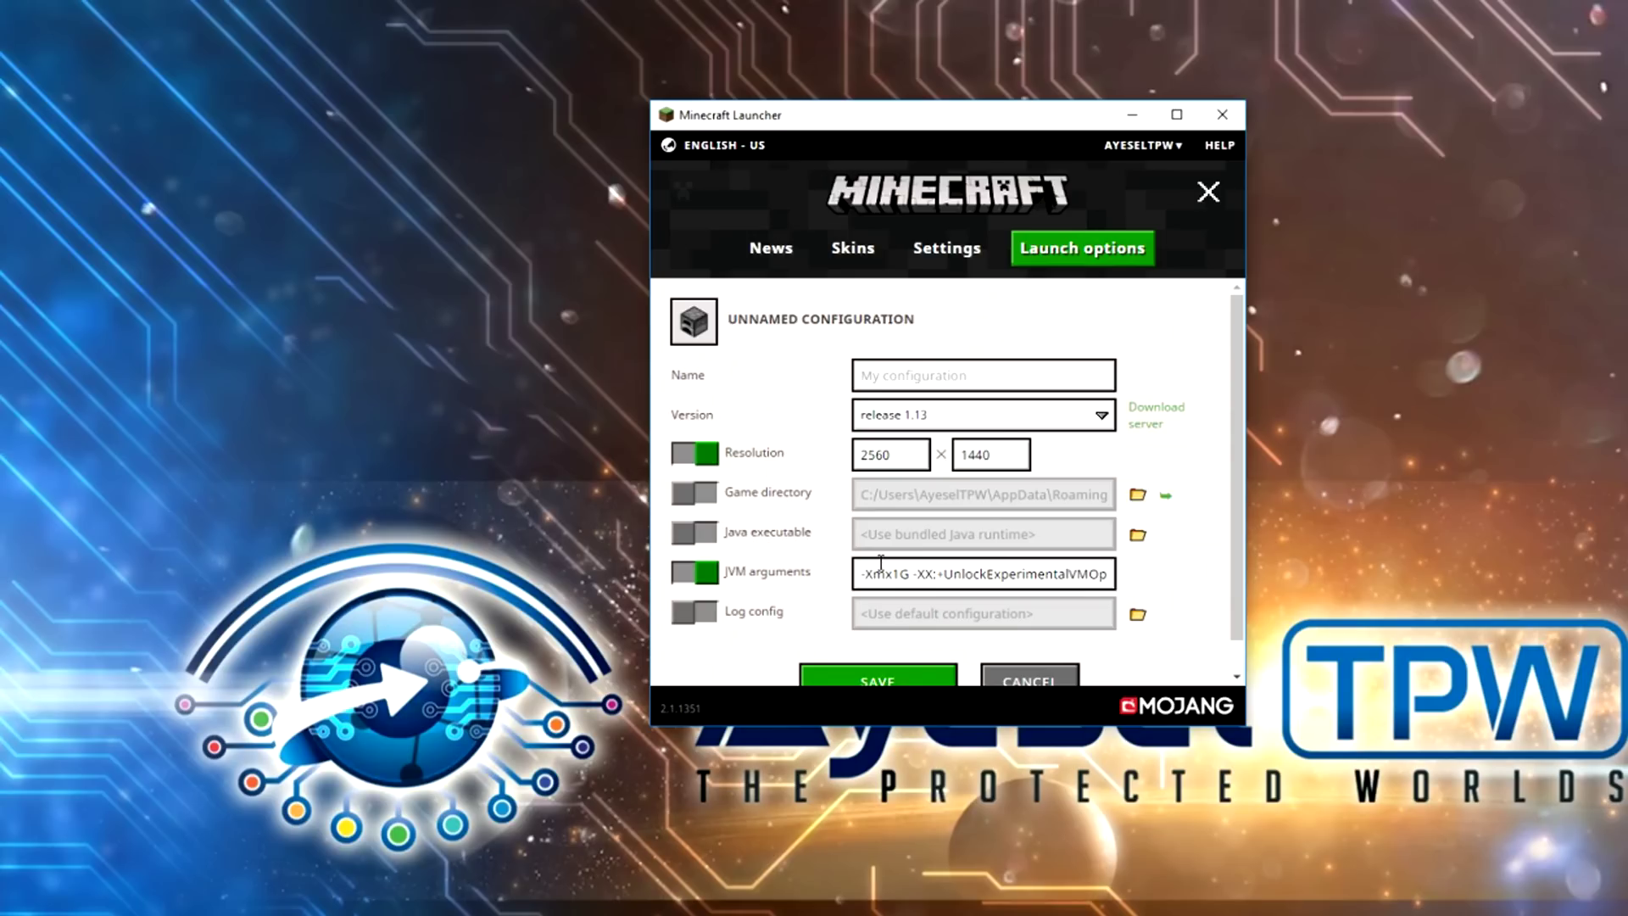
drag(899, 573, 892, 574)
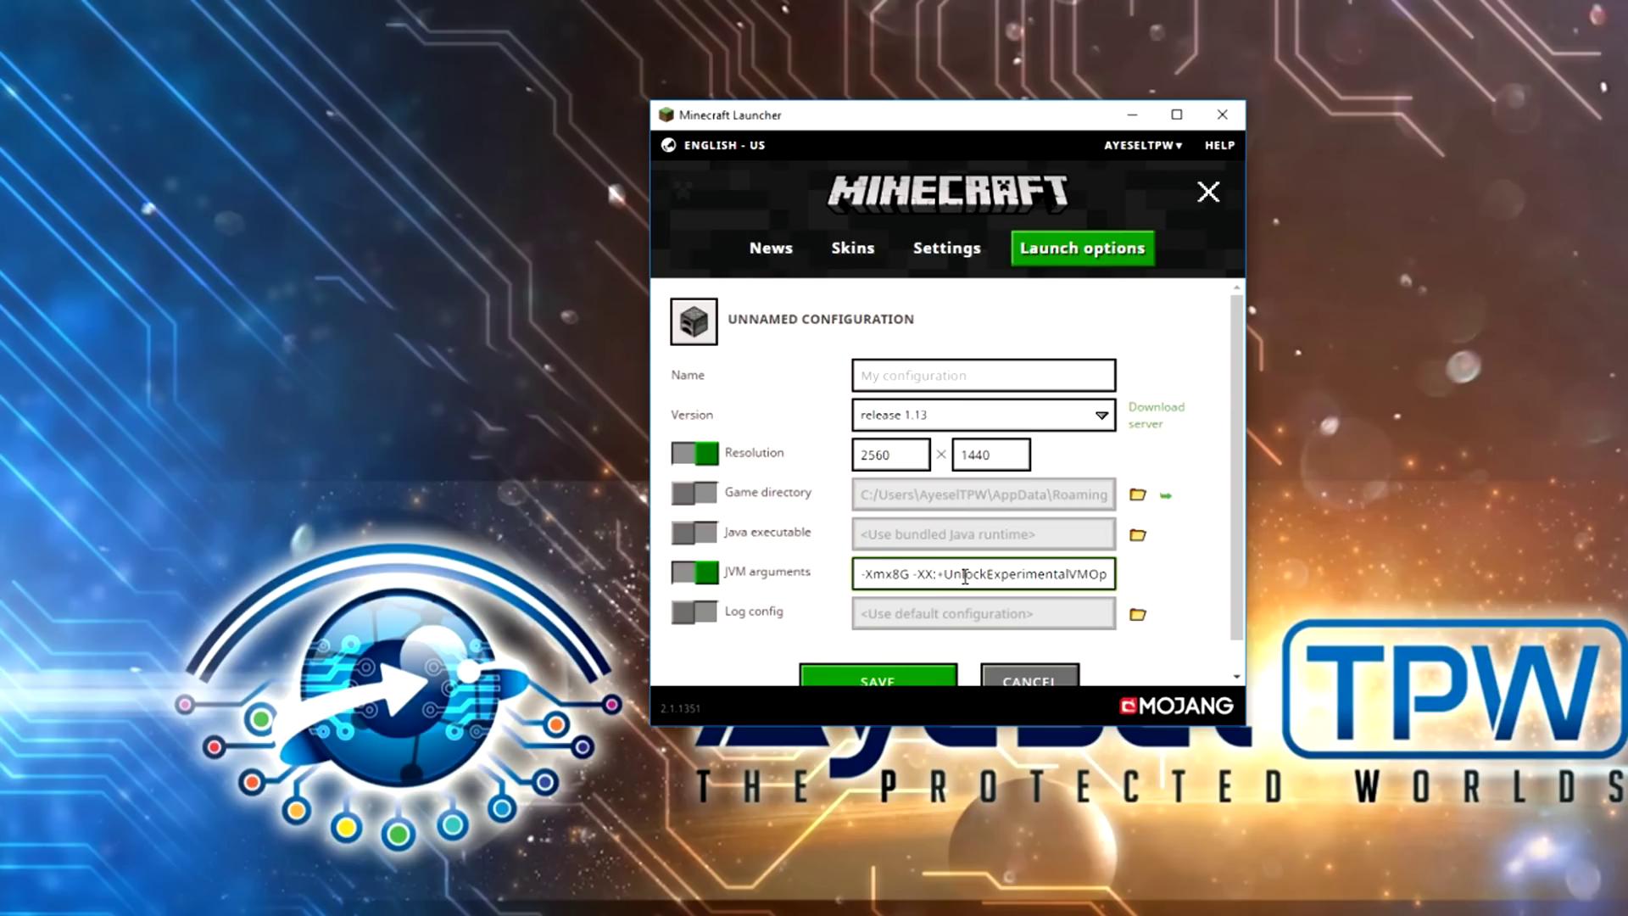
text(.)
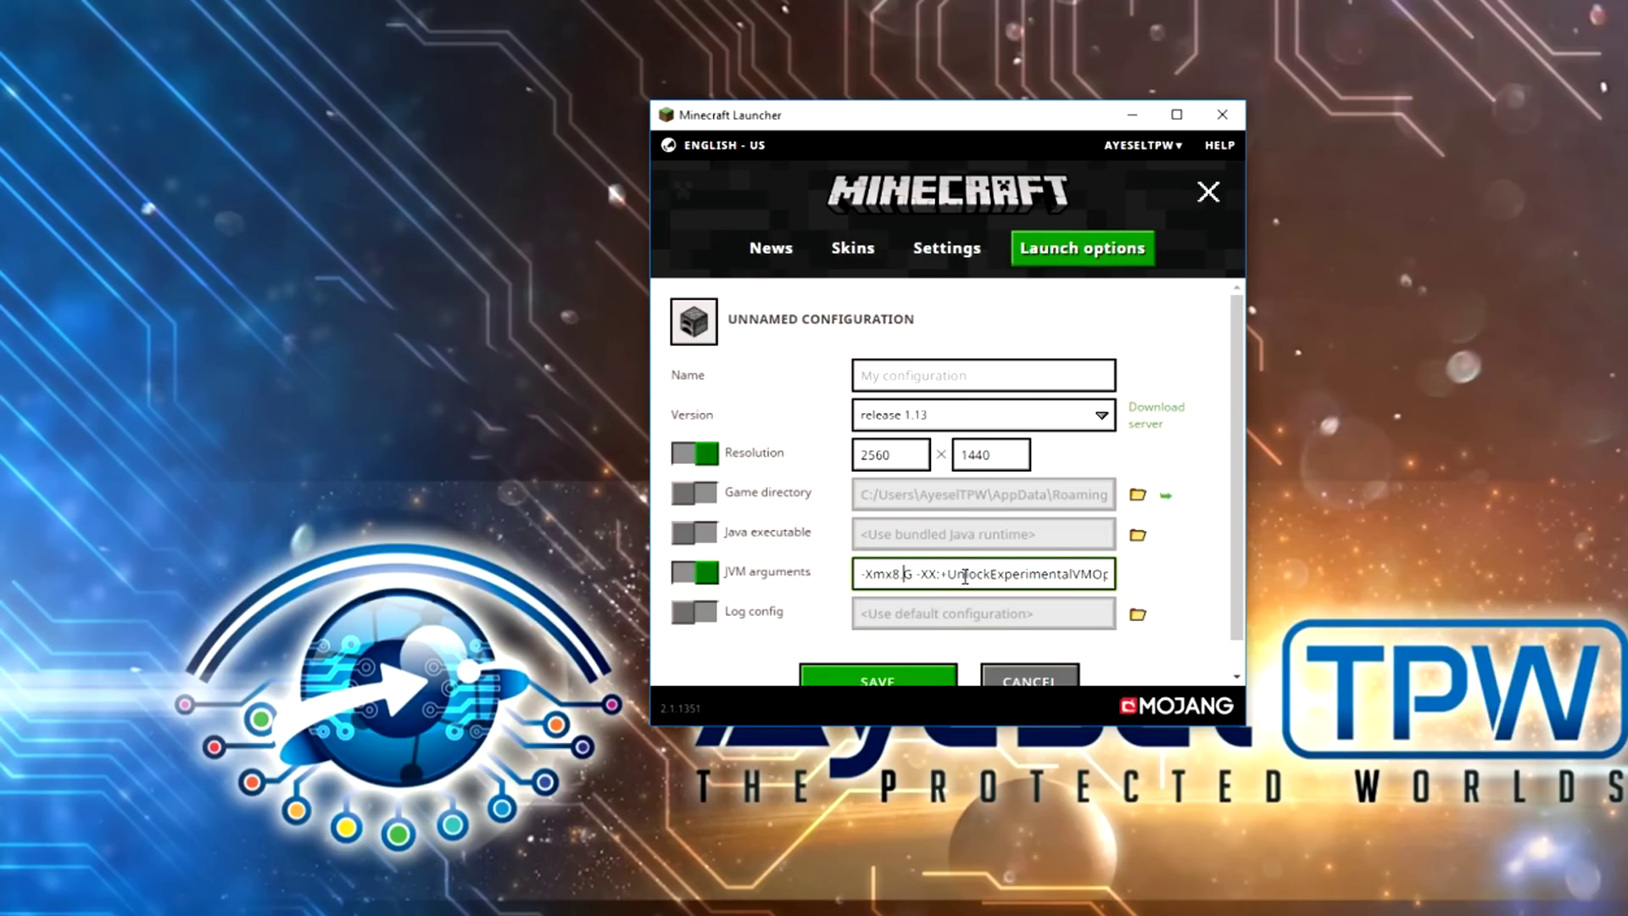
key(BackSpace)
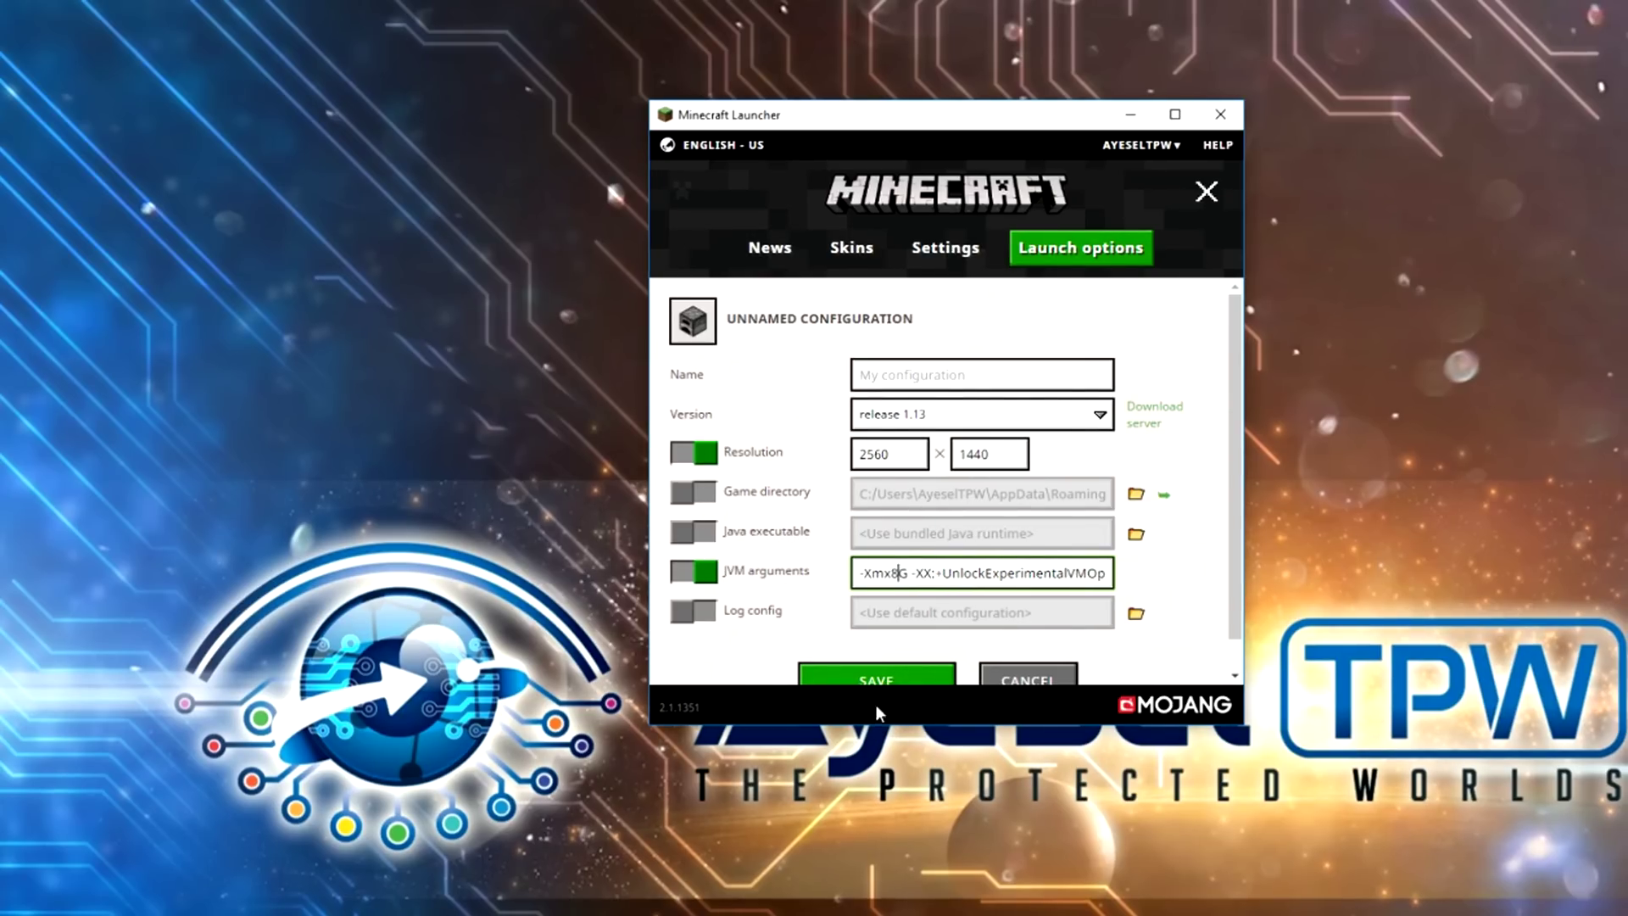
click(892, 676)
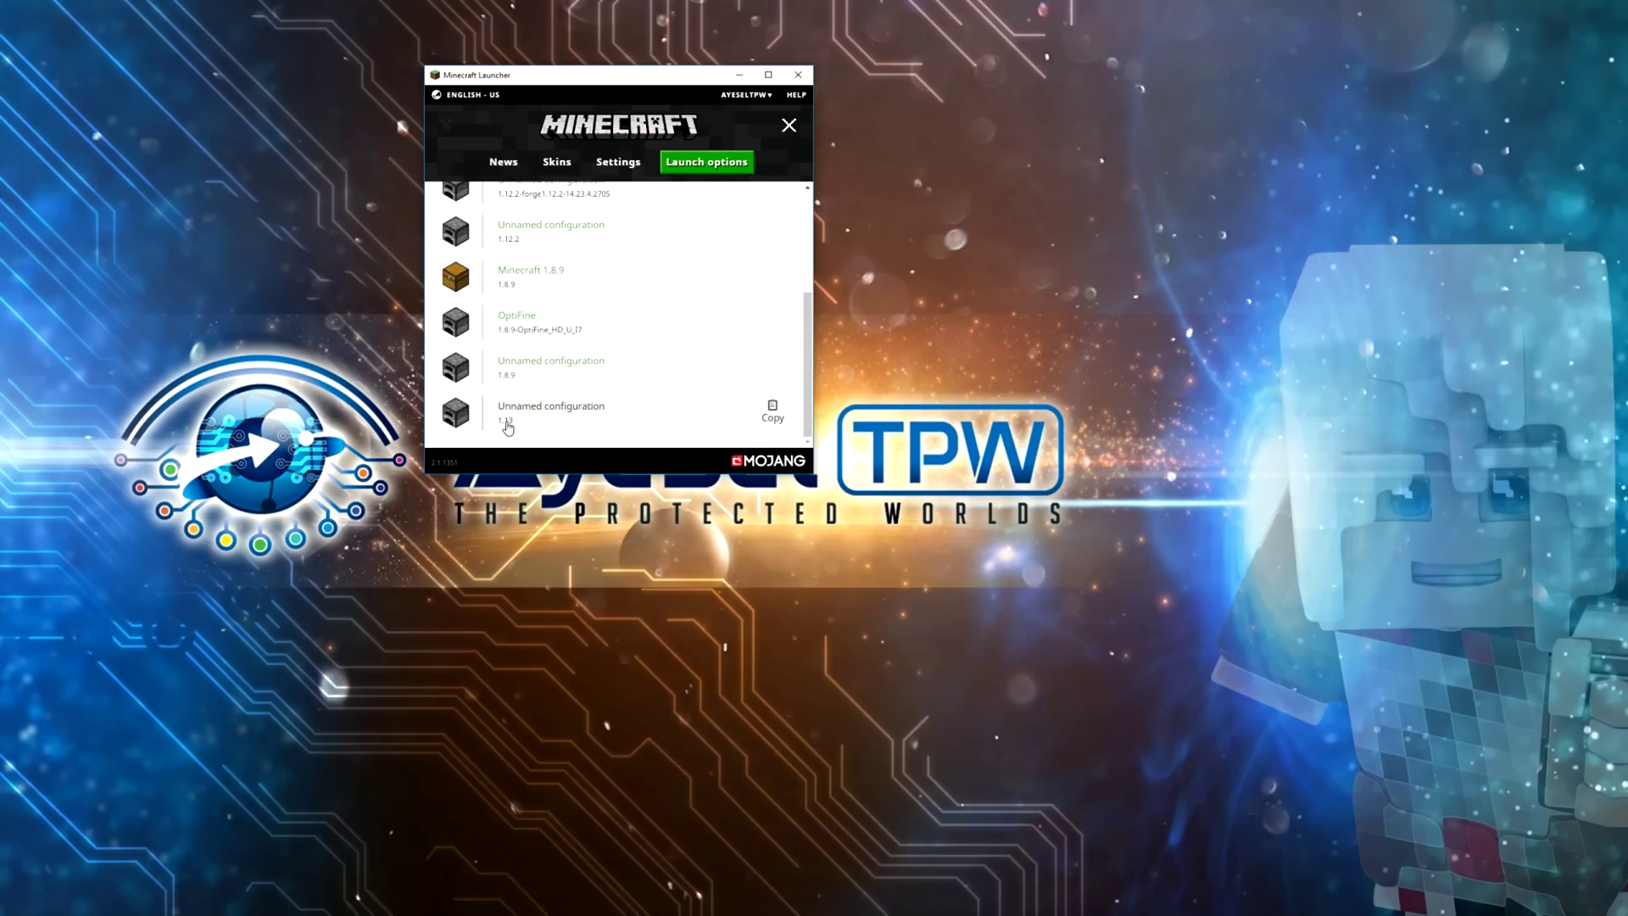
Edit the unnamed 1.13 configuration to use the diamond block icon and the name New, and save it.
click(469, 416)
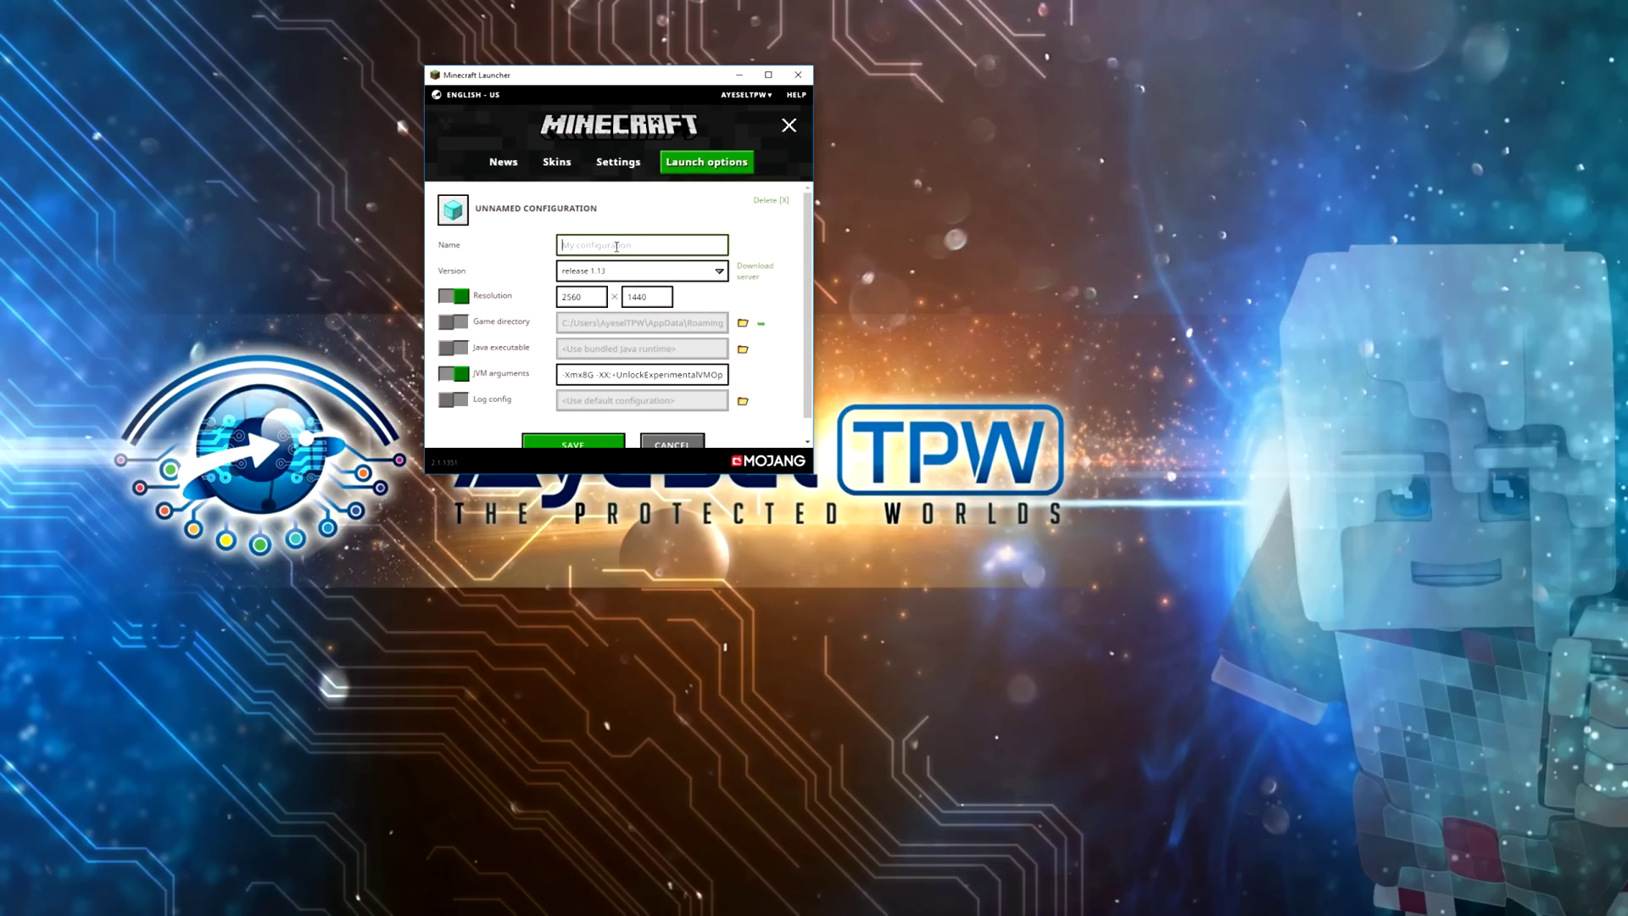
text(New)
click(583, 440)
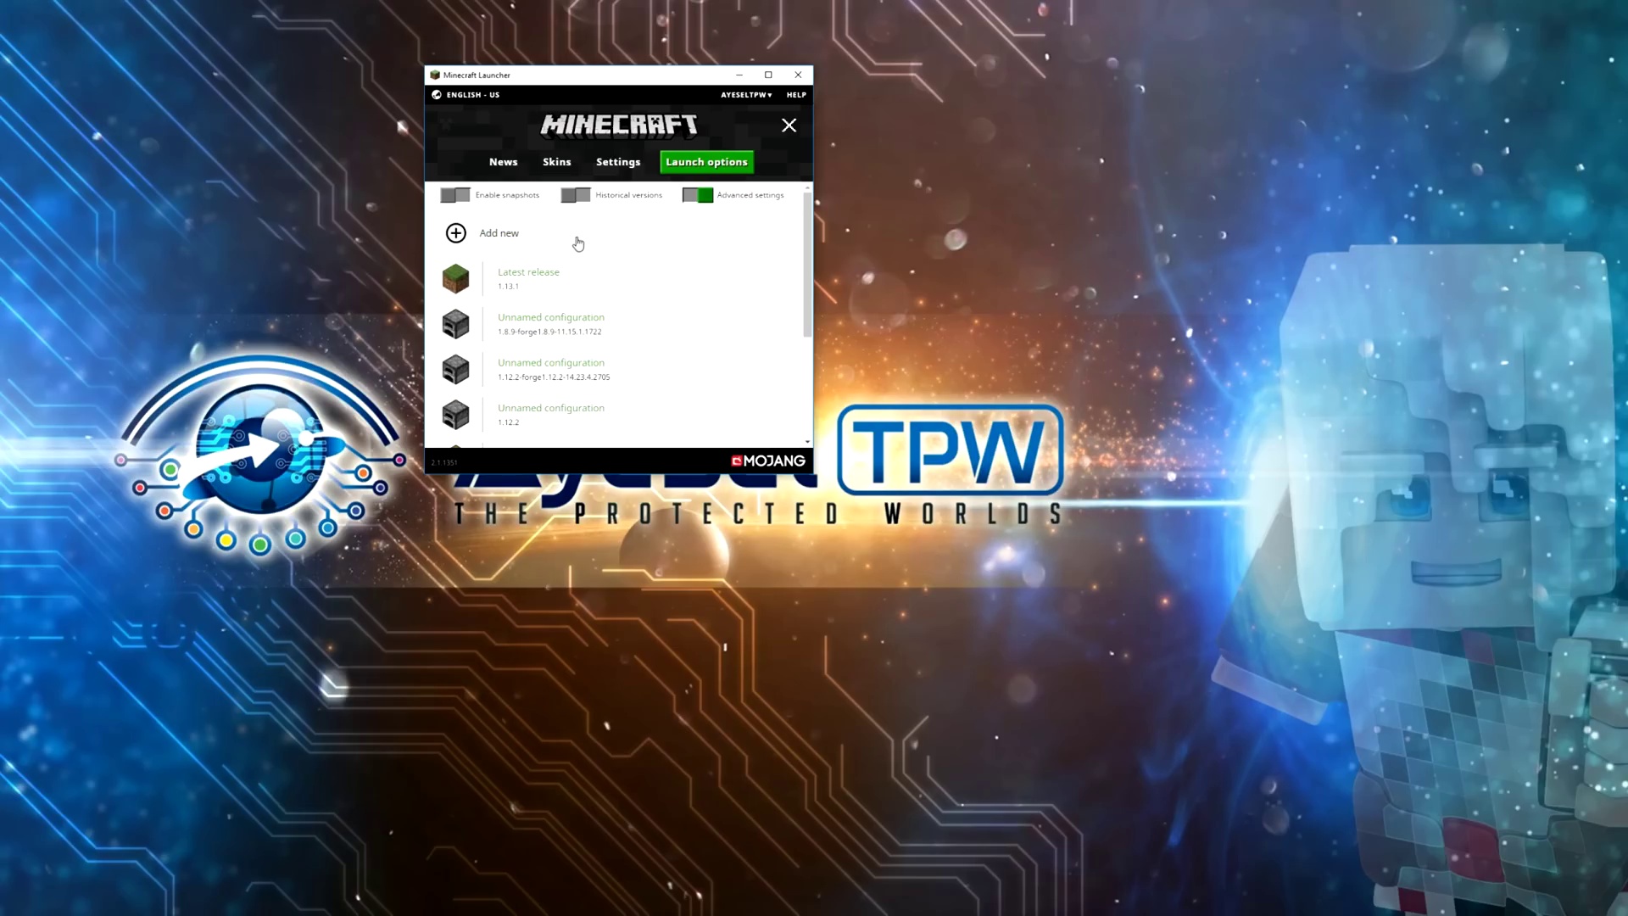
Start Minecraft 1.13 with the New configuration and load a singleplayer world.
scroll(581, 255, down, 3)
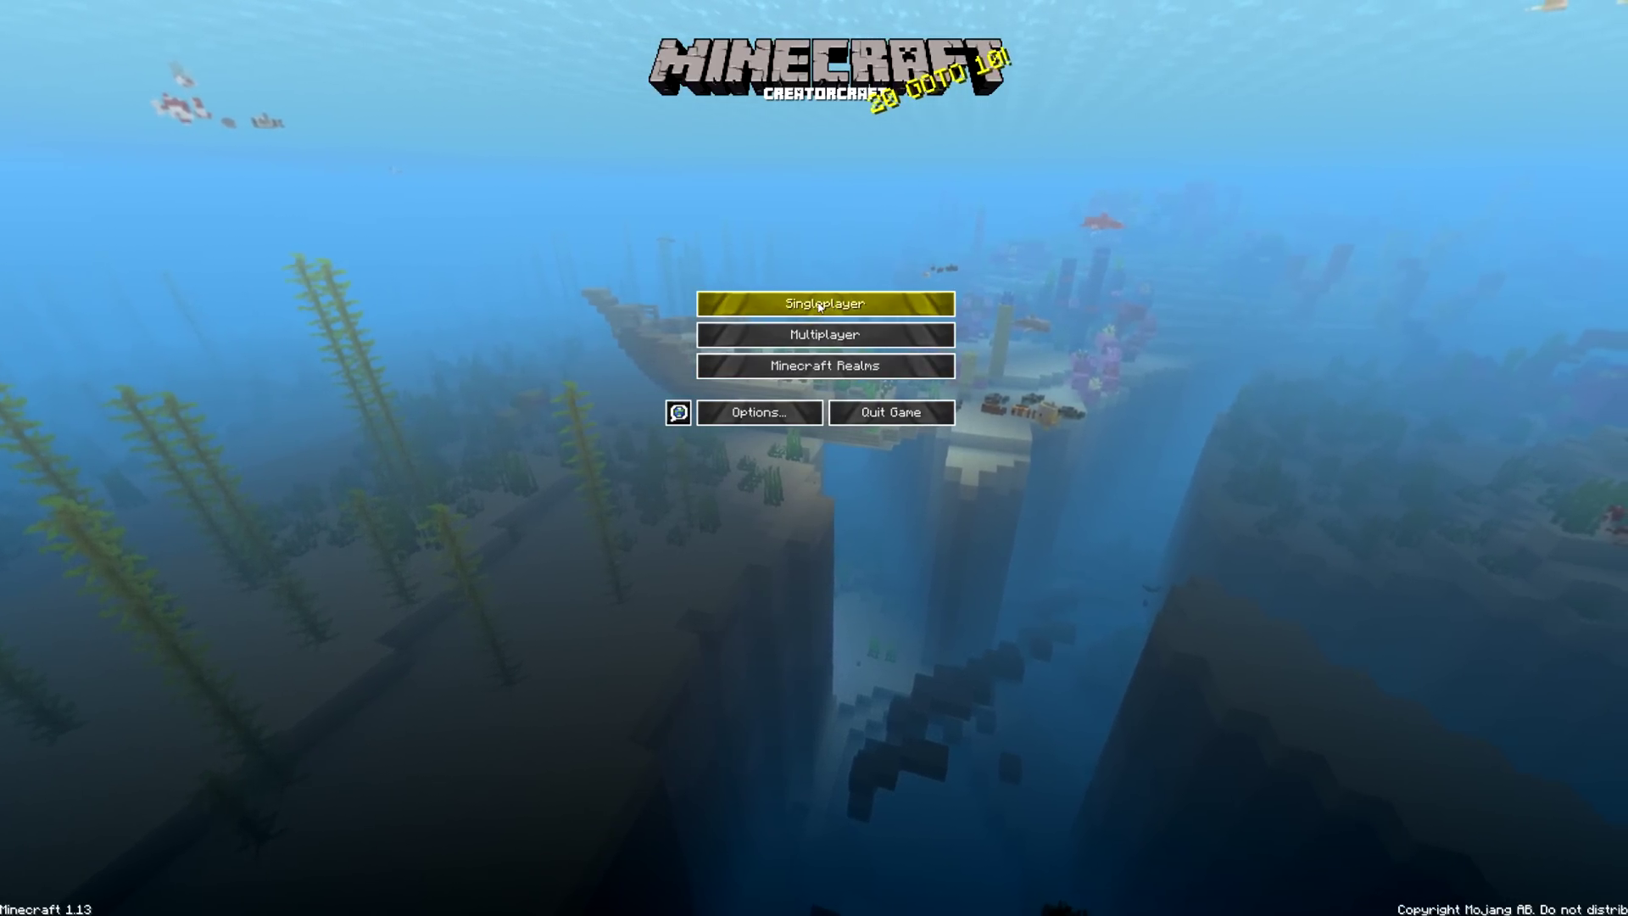
click(855, 303)
click(927, 863)
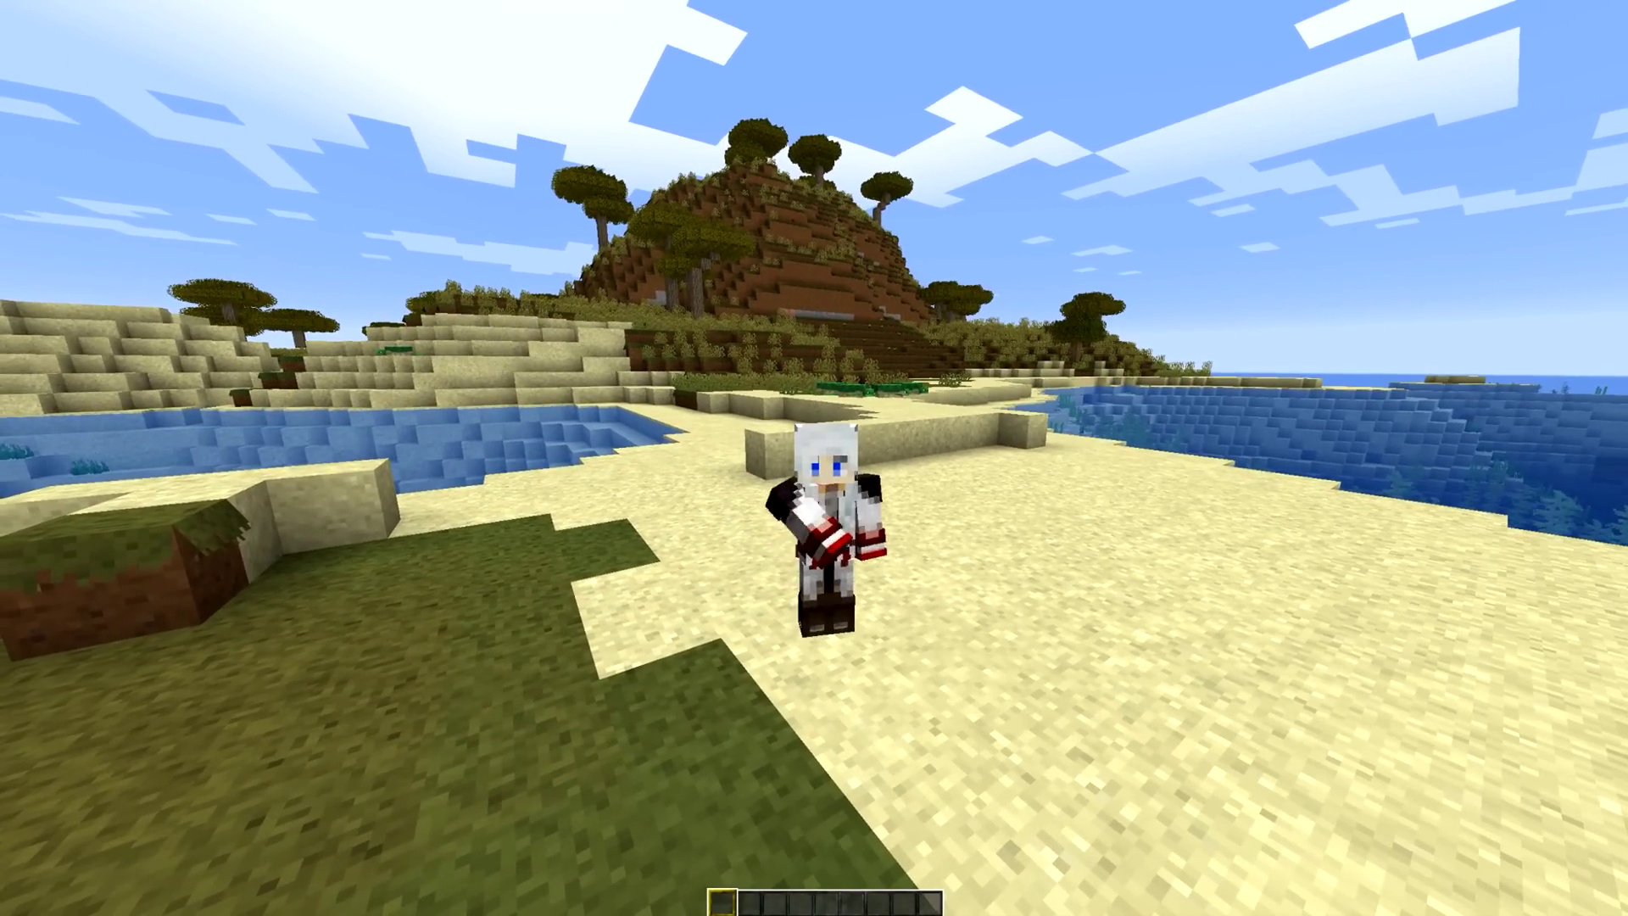
Walk the character around the beach, and save and quit the world to the title screen.
key(s)
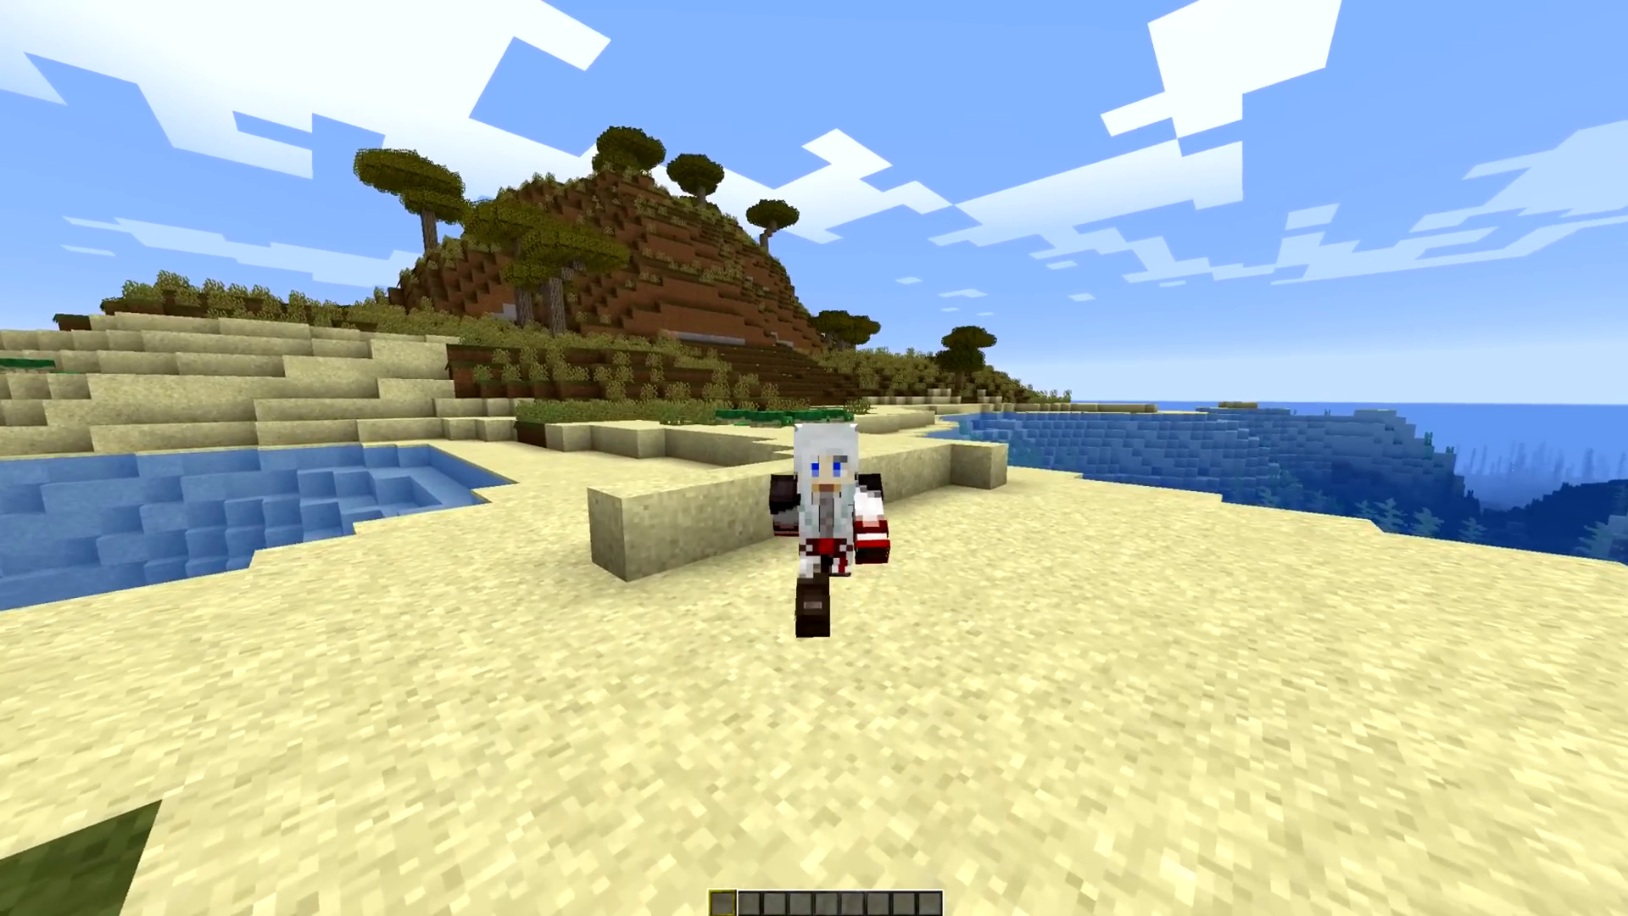
key(s)
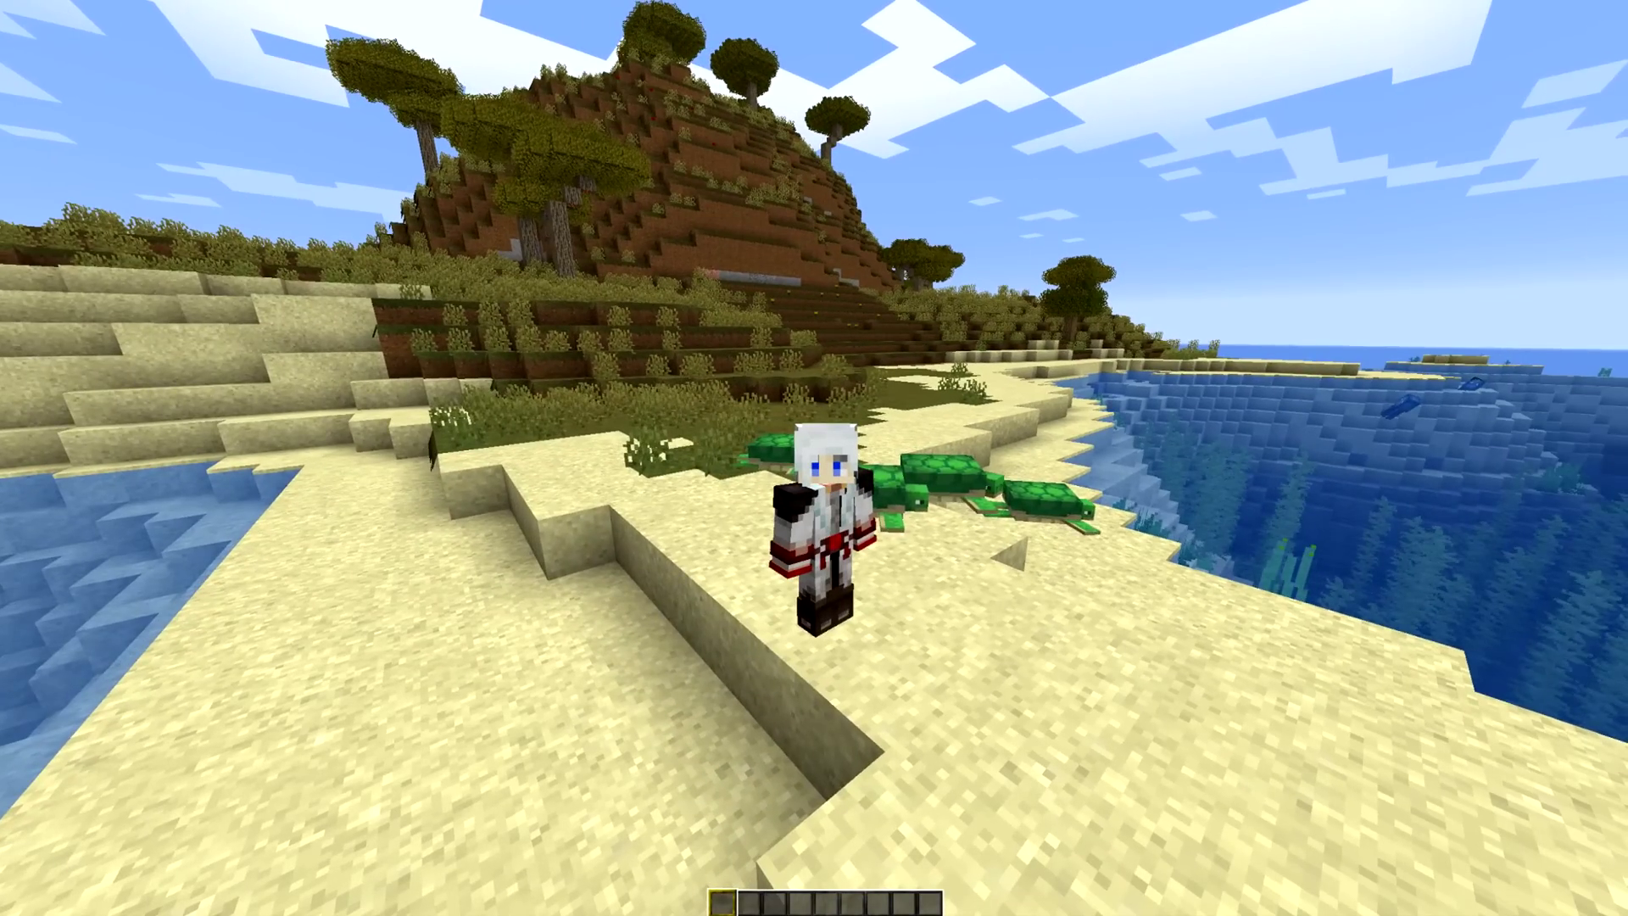
key(w)
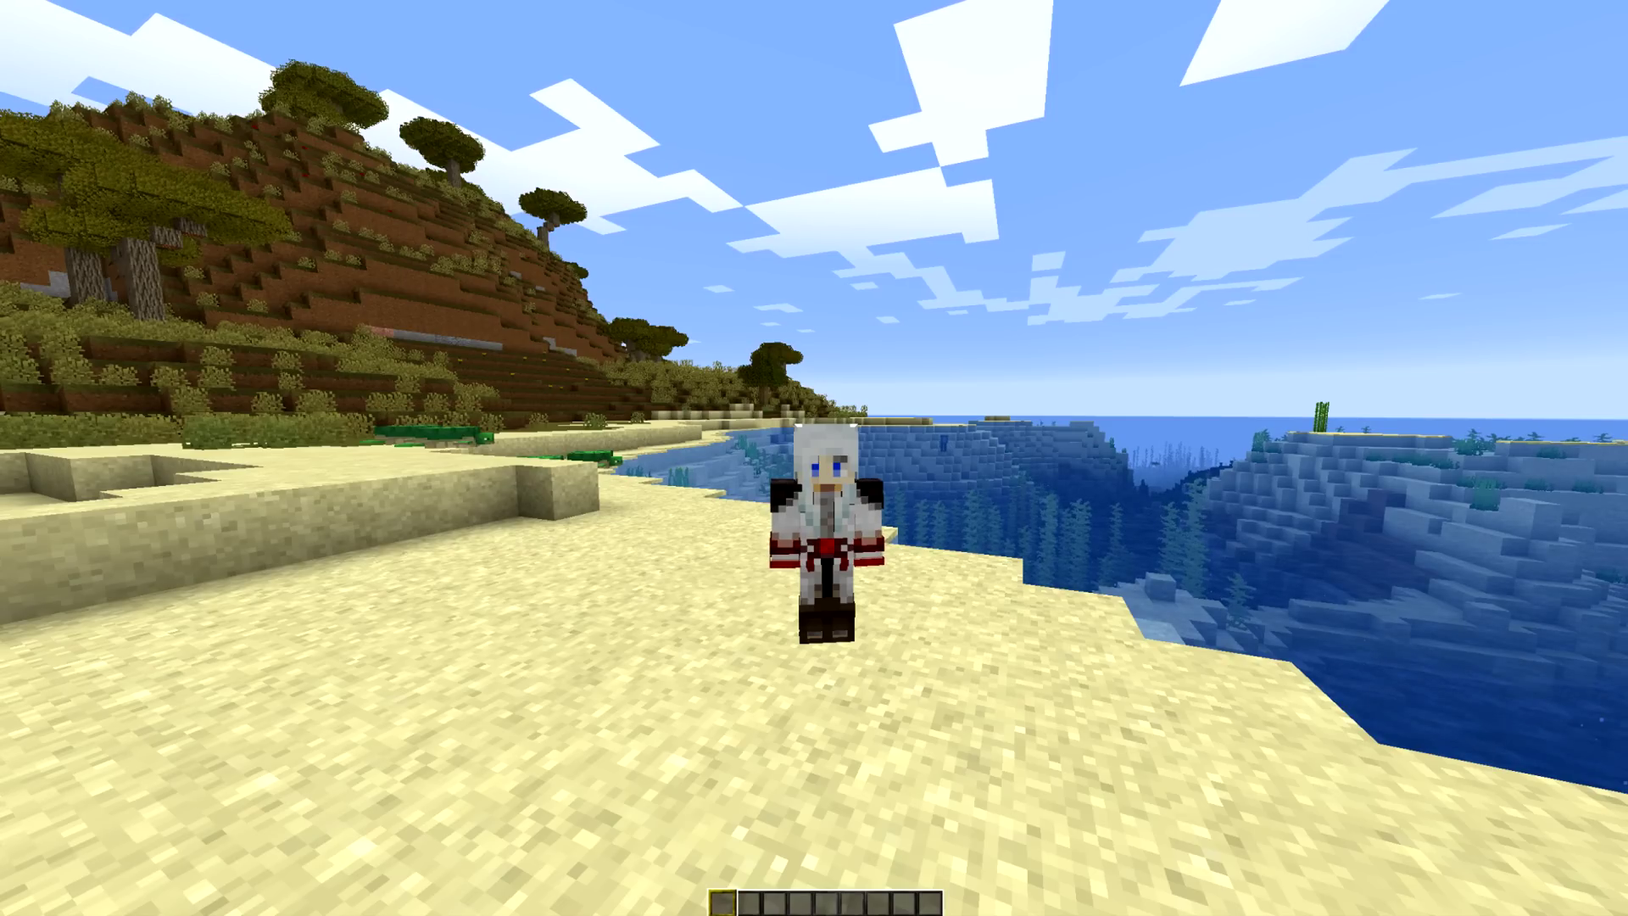
key(Escape)
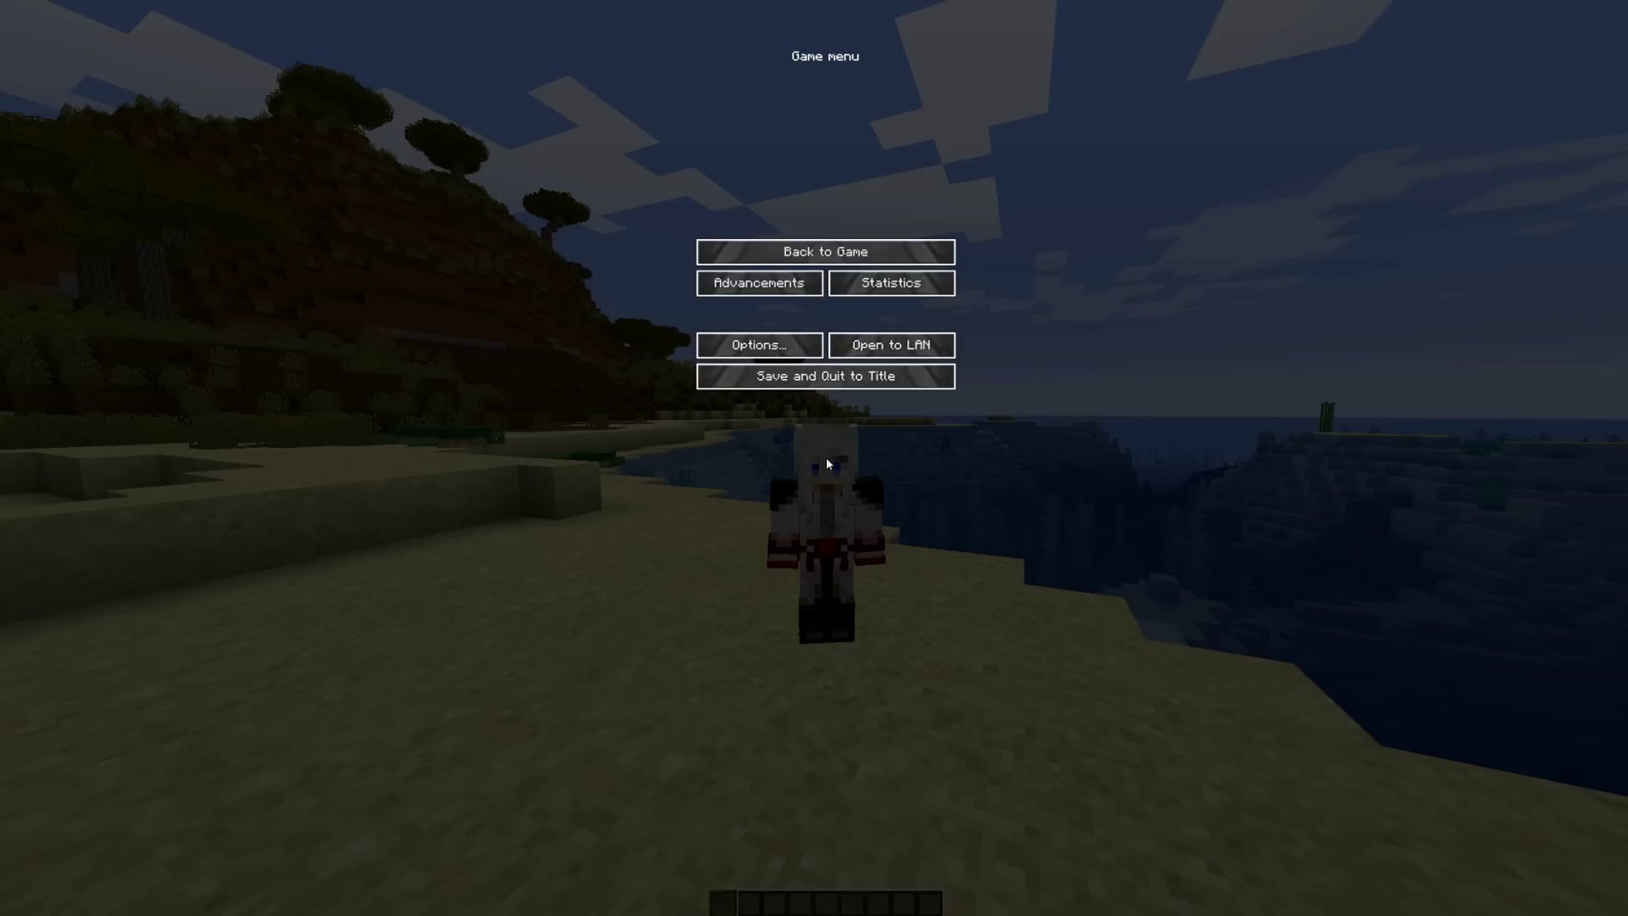
click(821, 379)
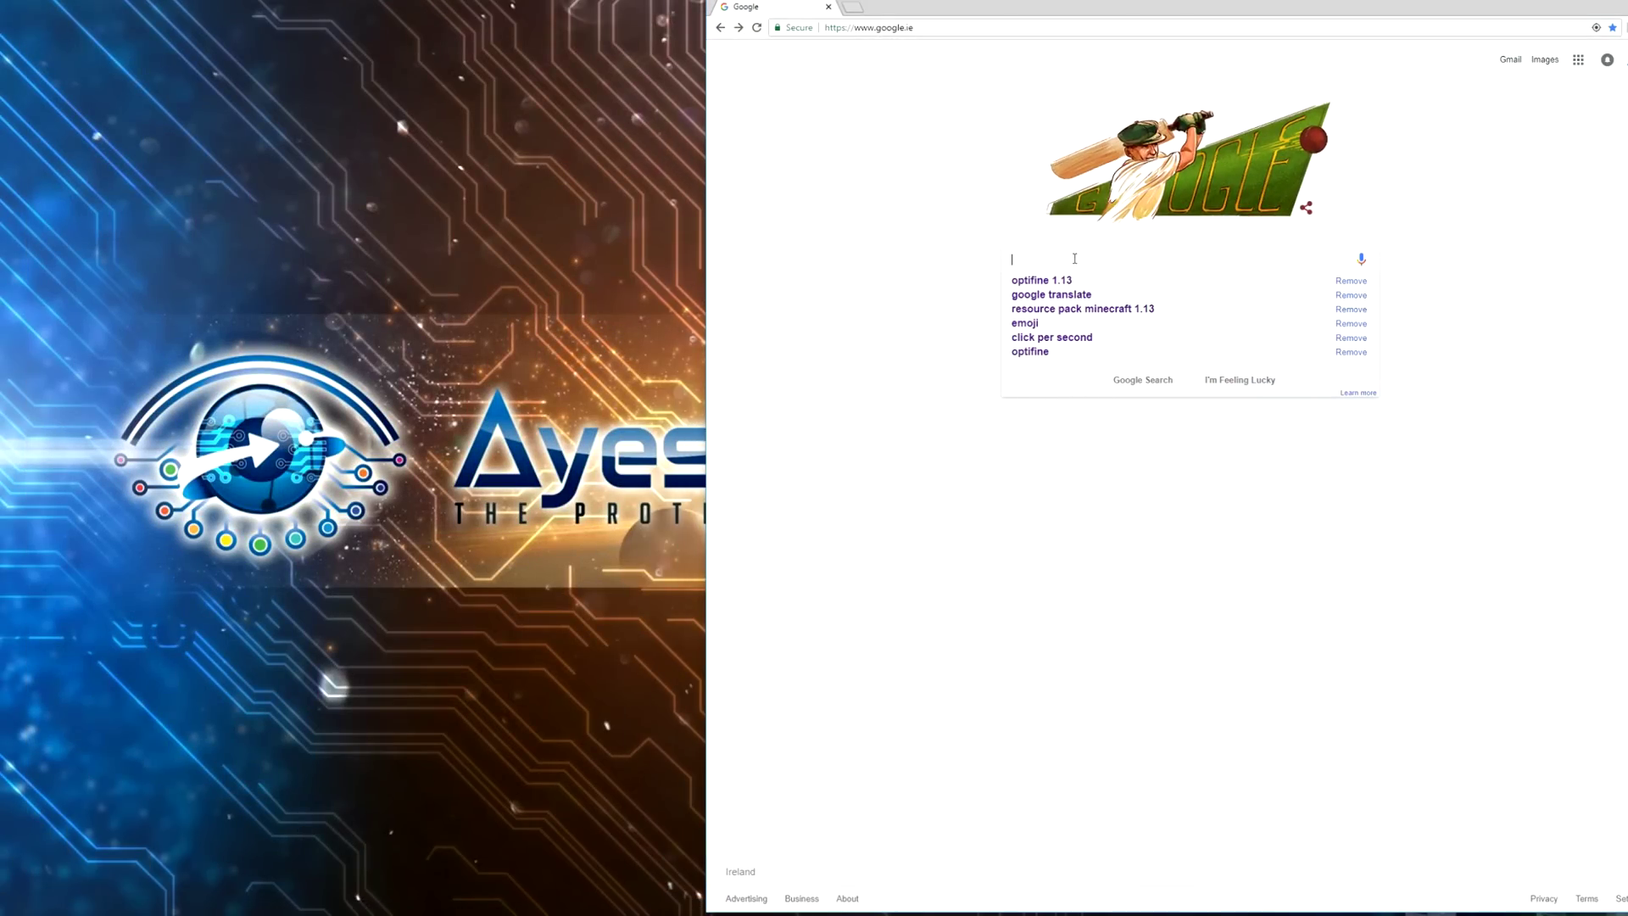
Switch to the browser, search Google for optifine 1.13, and open the 9Minecraft OptiFine HD page.
click(1050, 283)
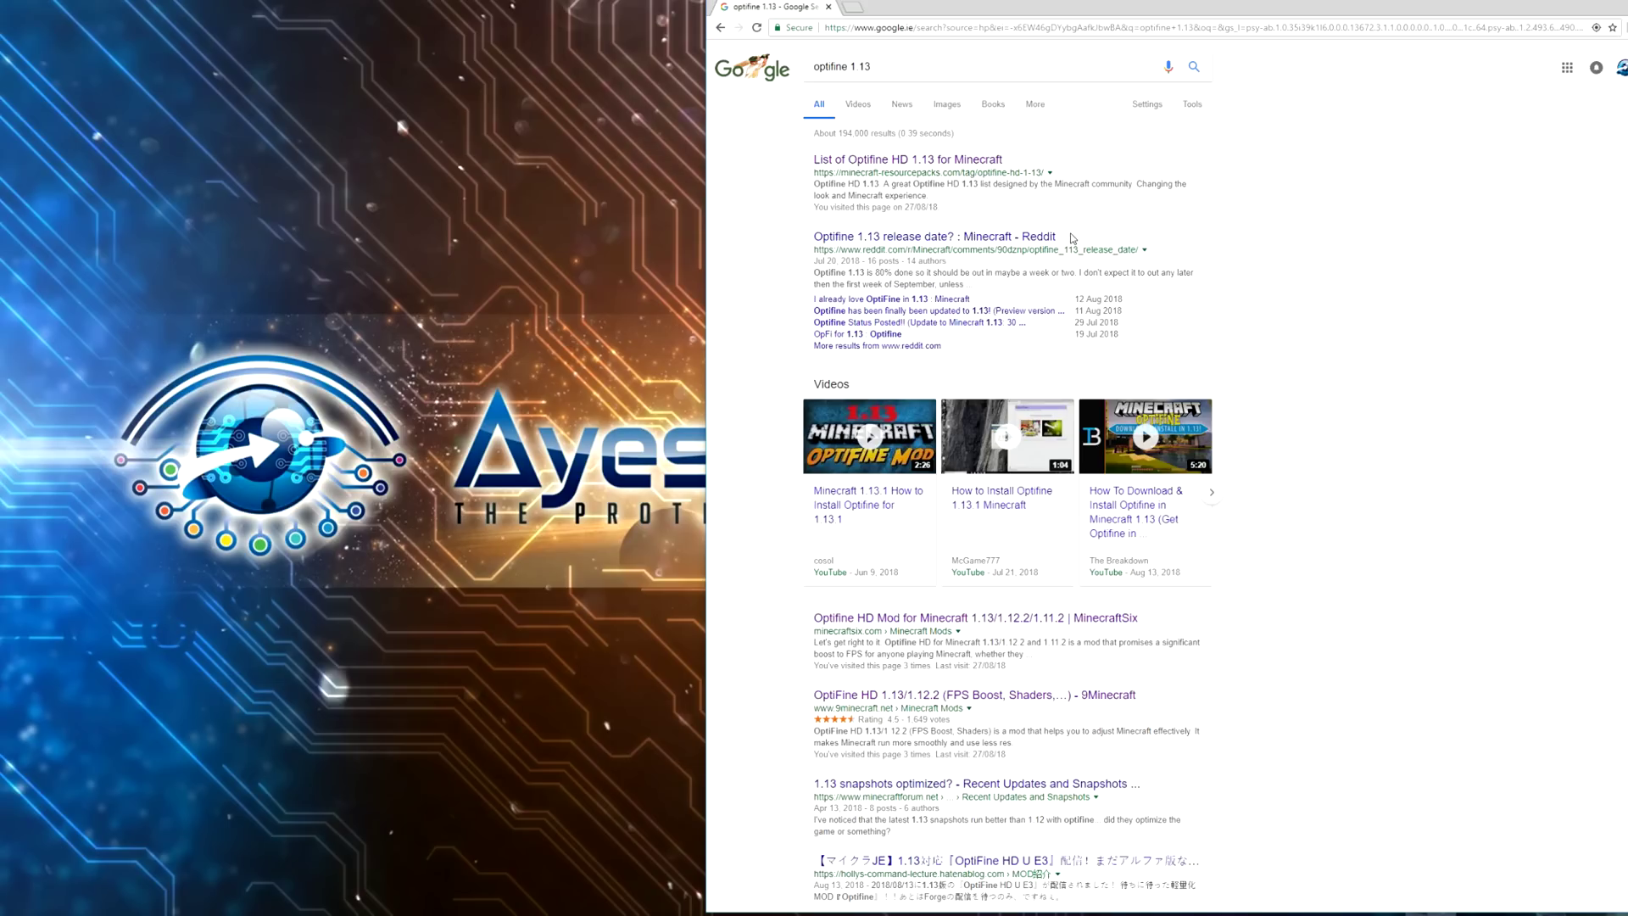
scroll(922, 342, down, 3)
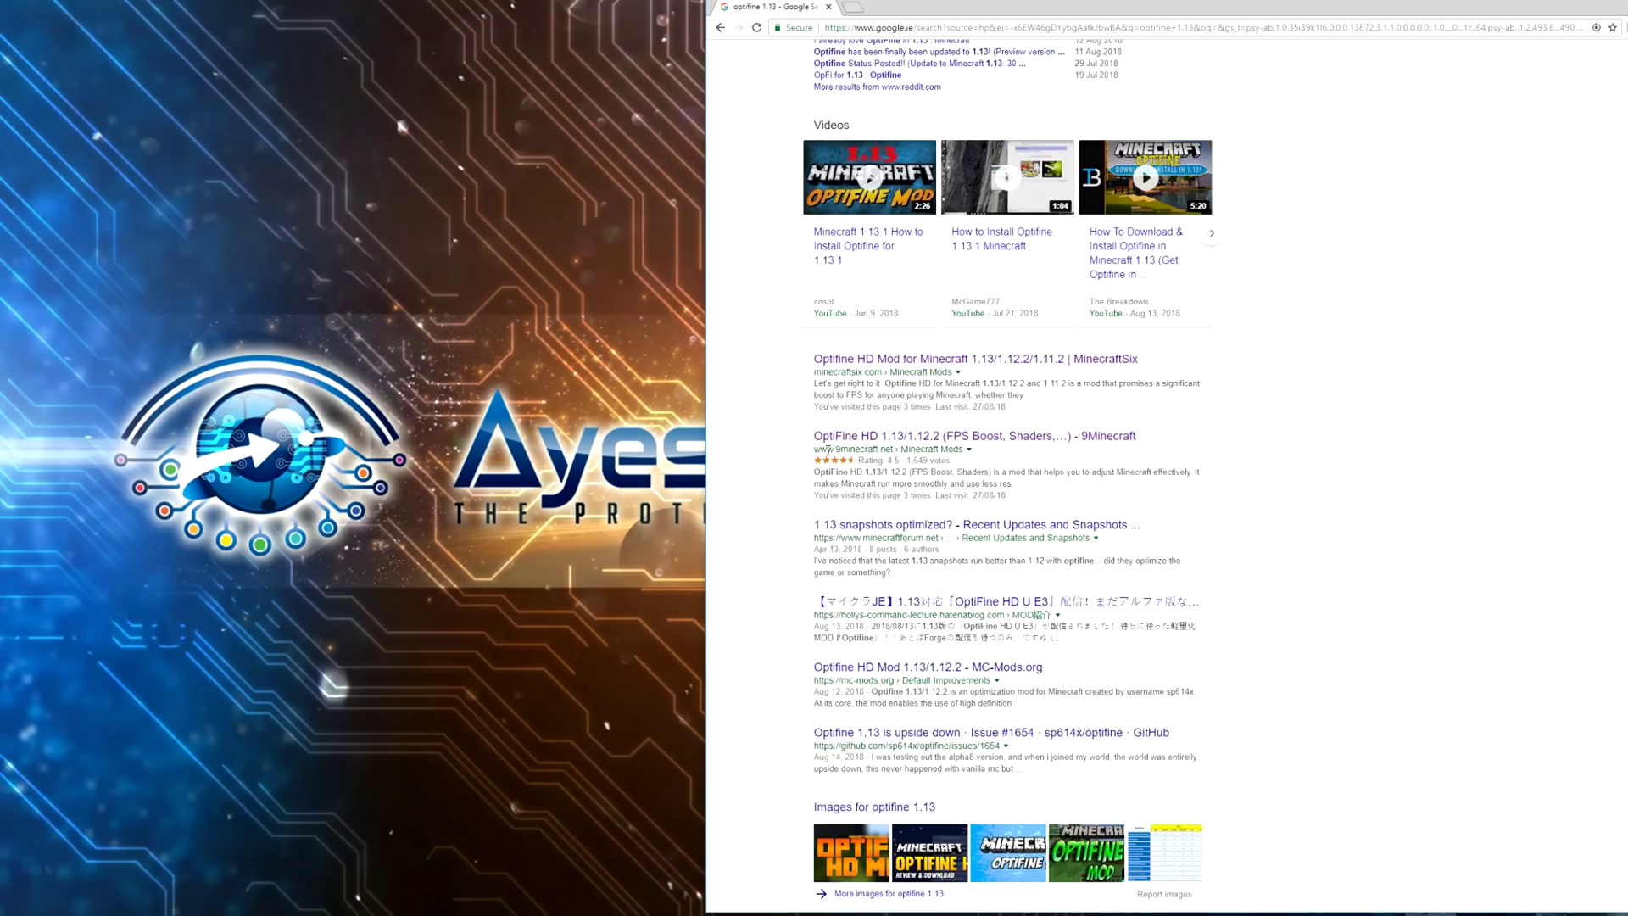
click(911, 436)
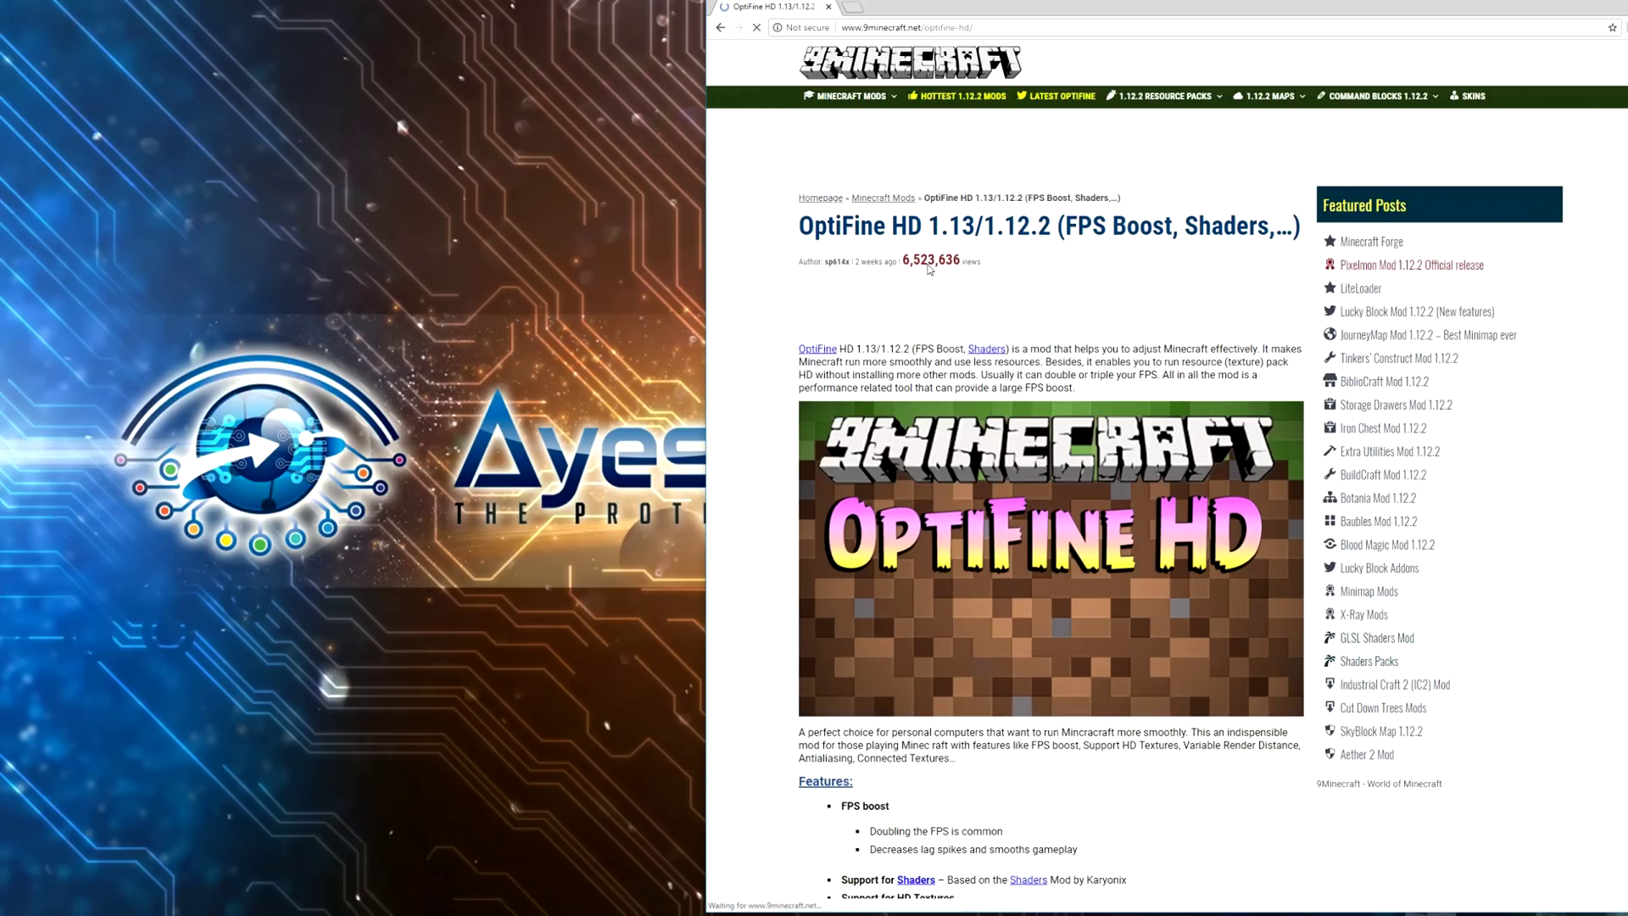
Download OptiFine 1.13 HD U E3 alpha8 from Server 1 in the For Minecraft 1.13 section.
scroll(996, 188, down, 20)
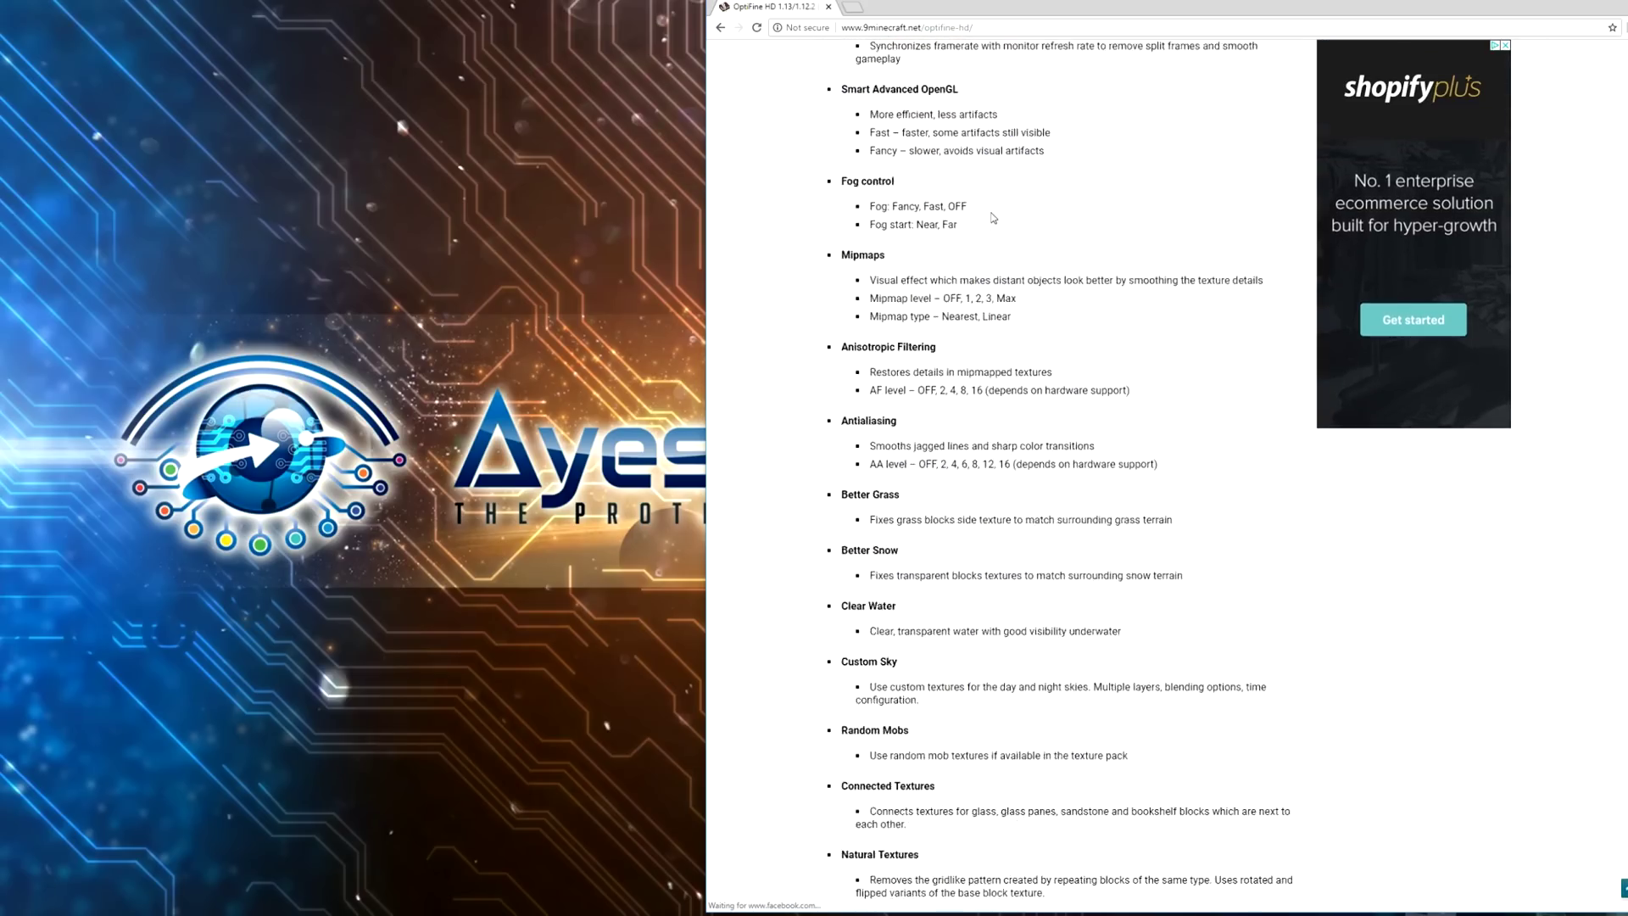
scroll(995, 220, down, 20)
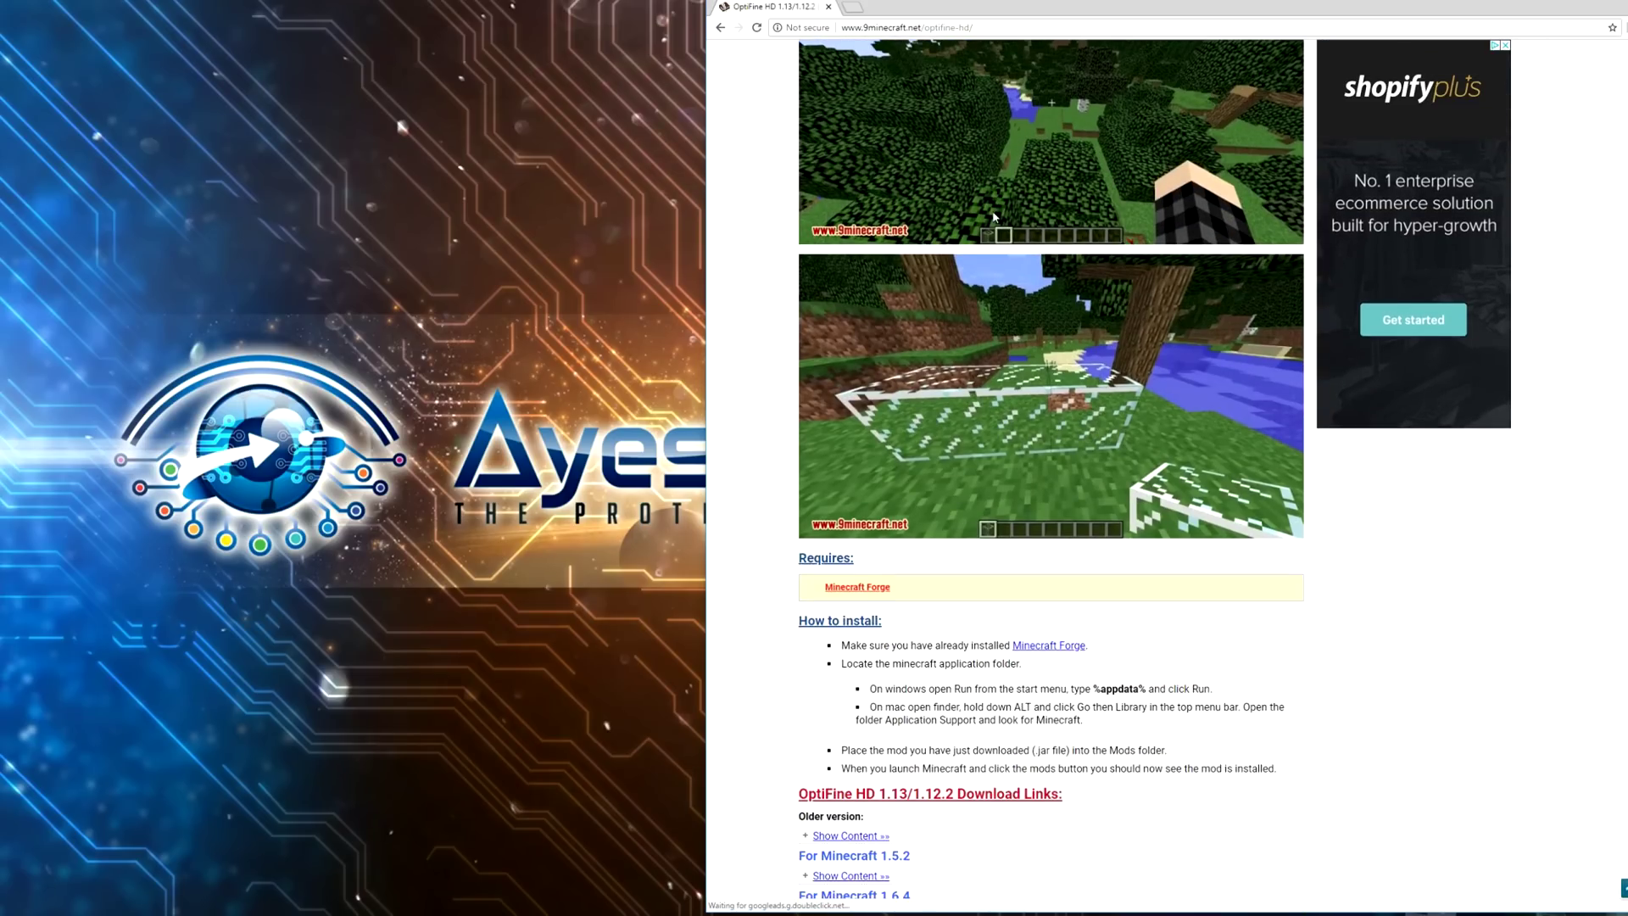
scroll(995, 218, down, 7)
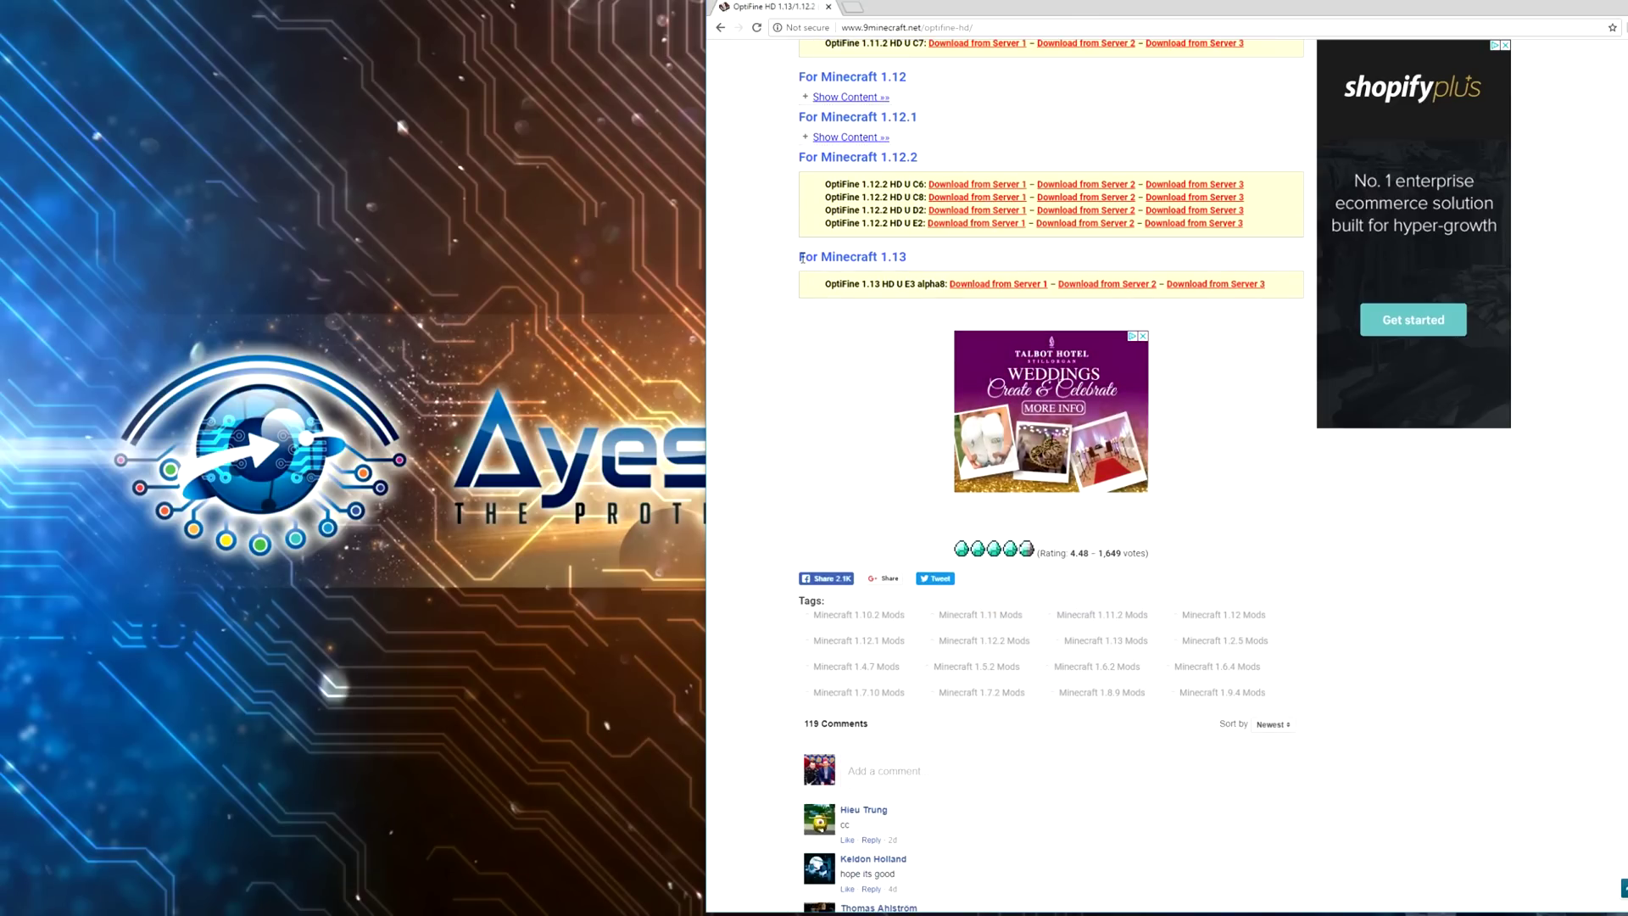
drag(801, 257, 911, 257)
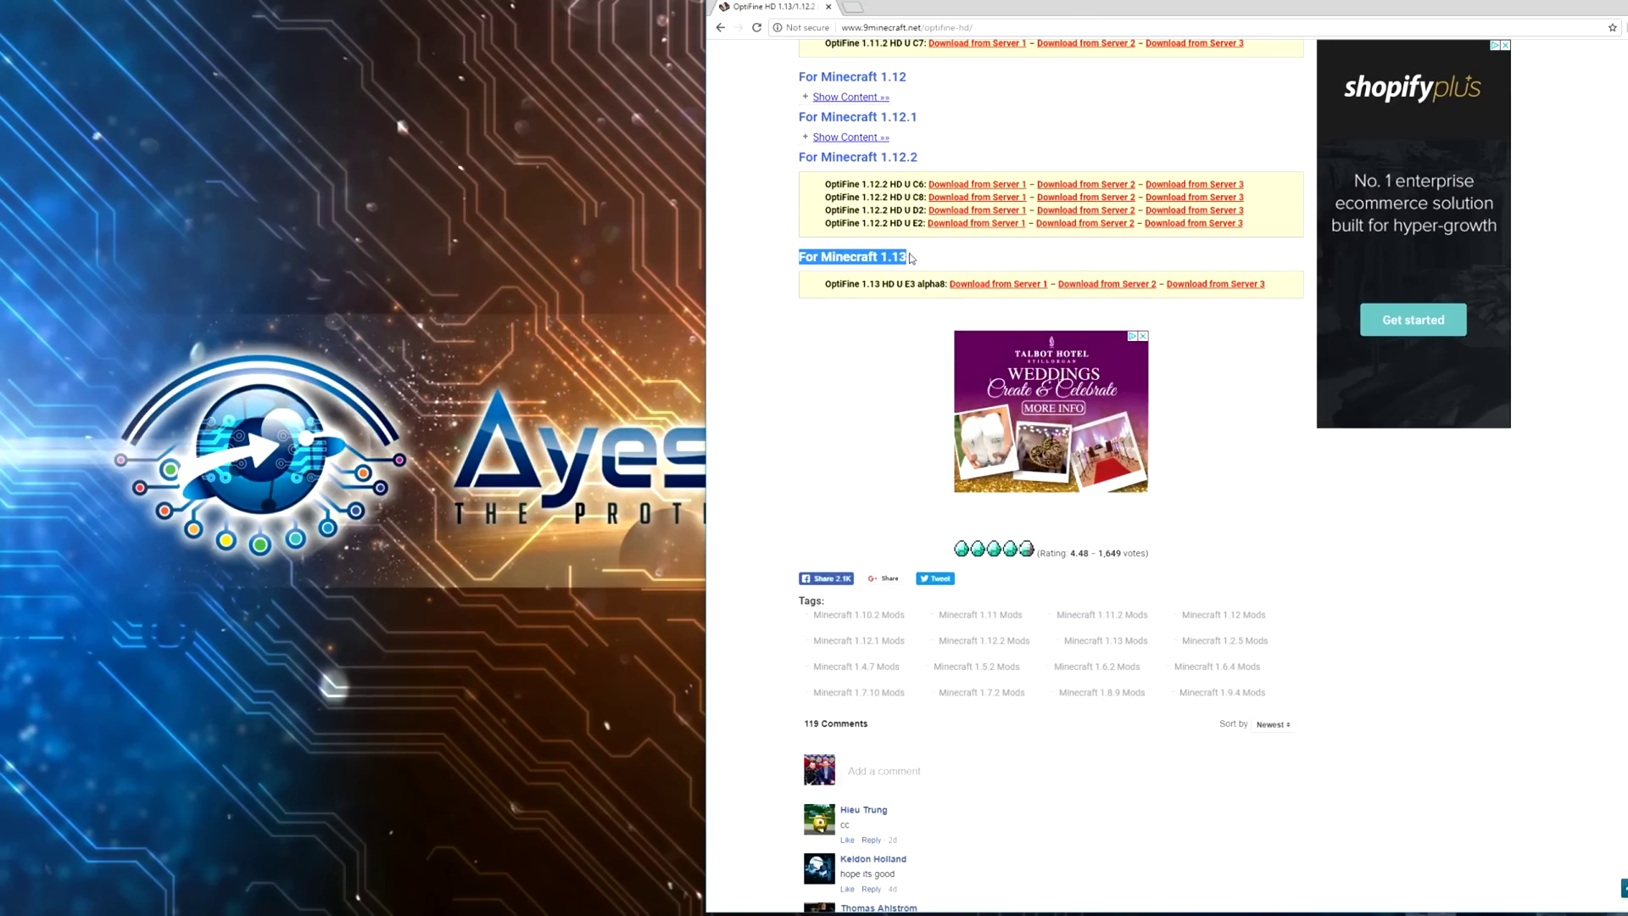
click(1001, 285)
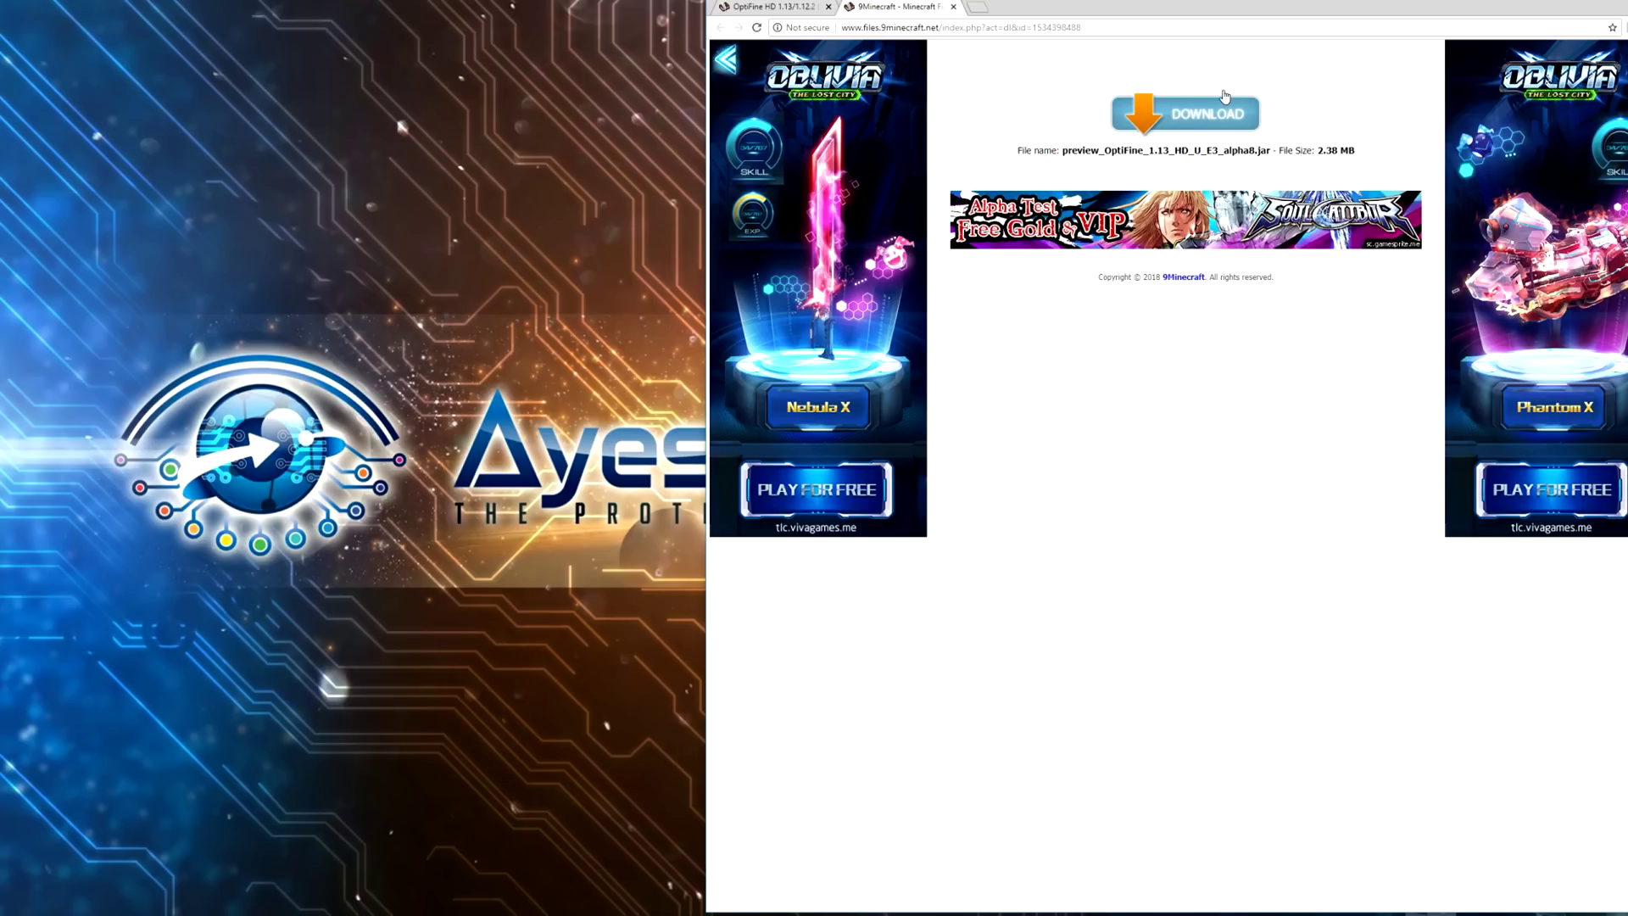
click(1177, 114)
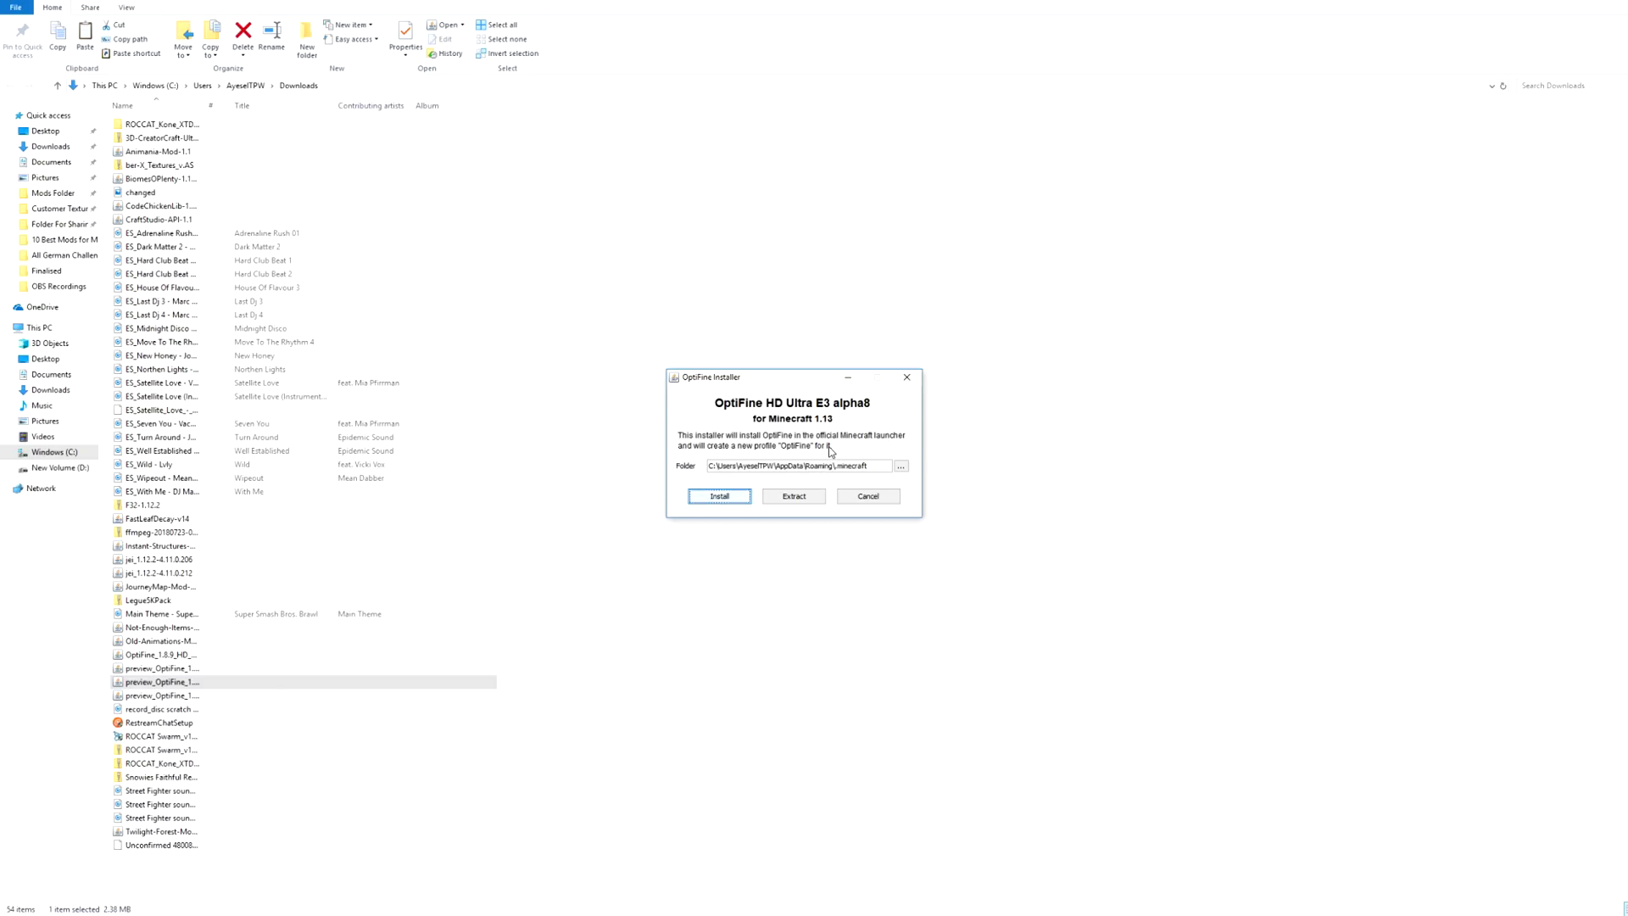
Install OptiFine HD Ultra E3 alpha8 for Minecraft 1.13 into the .minecraft folder and dismiss the installer's message.
click(725, 497)
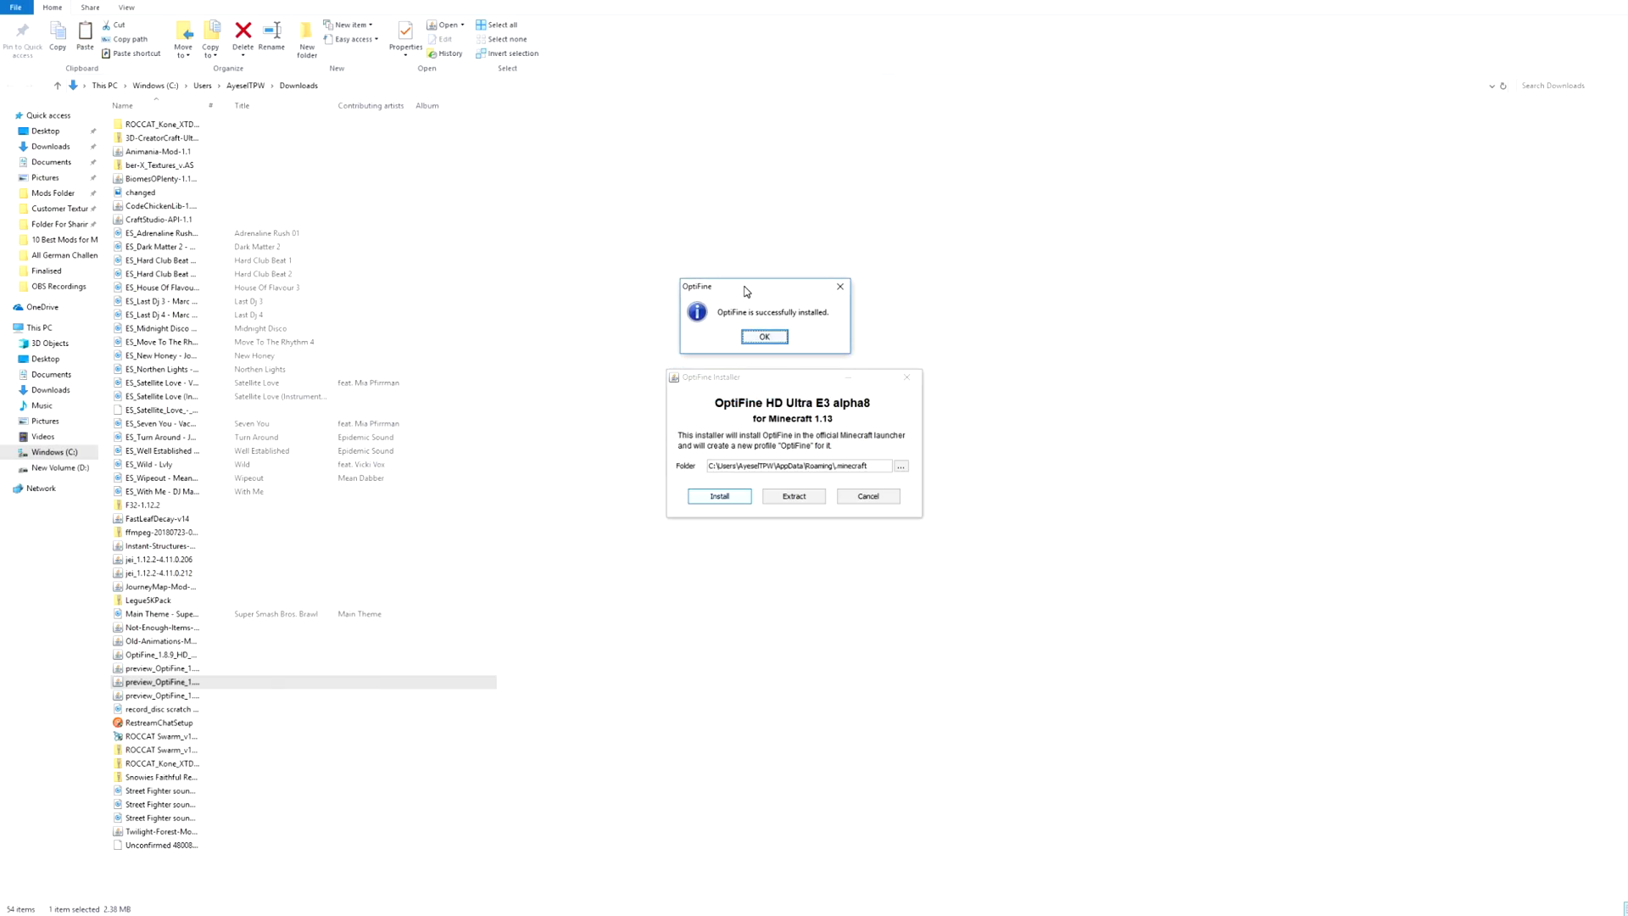
click(768, 337)
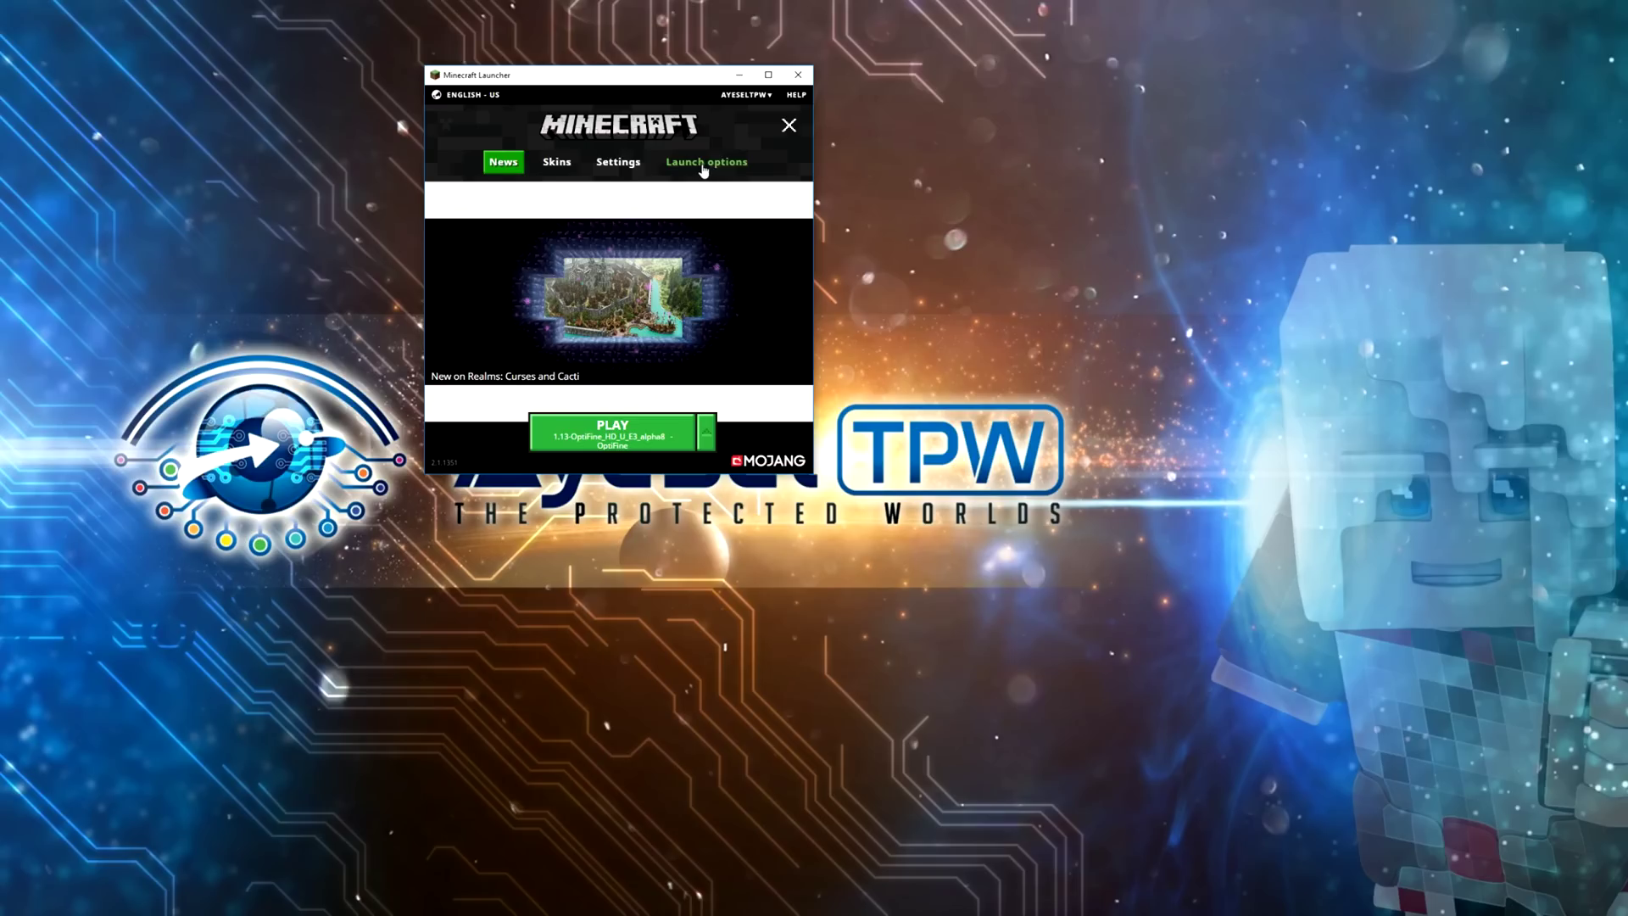
Open the OptiFine configuration in the Minecraft Launcher's launch options, enable its custom resolution, and set it to 2560 × 1440.
click(701, 168)
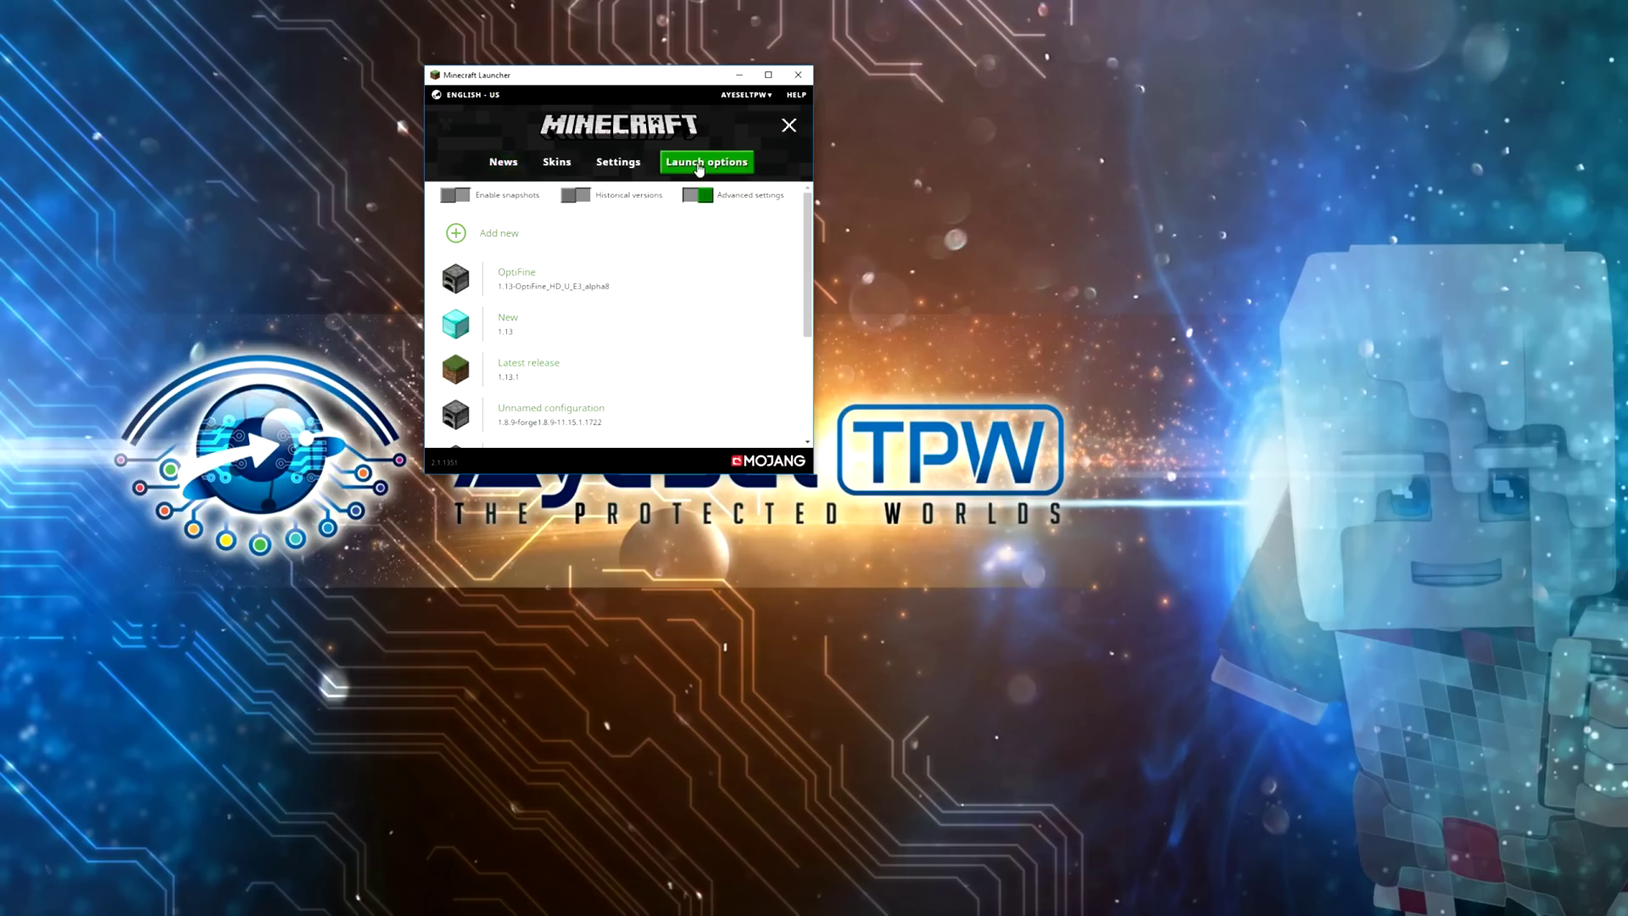
click(530, 285)
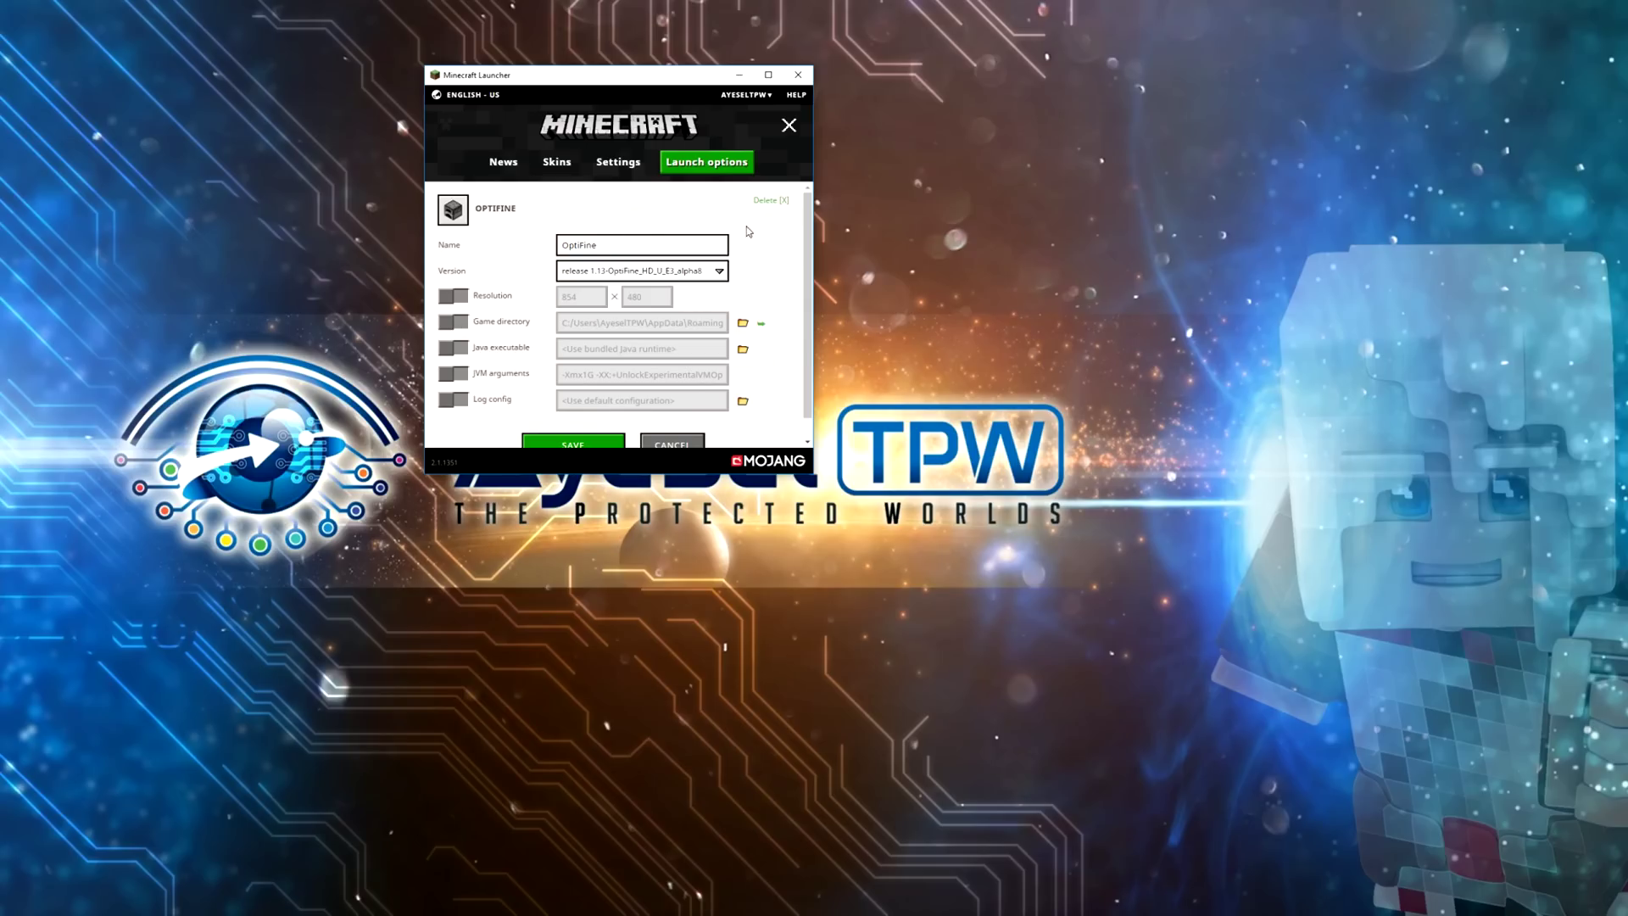
click(453, 296)
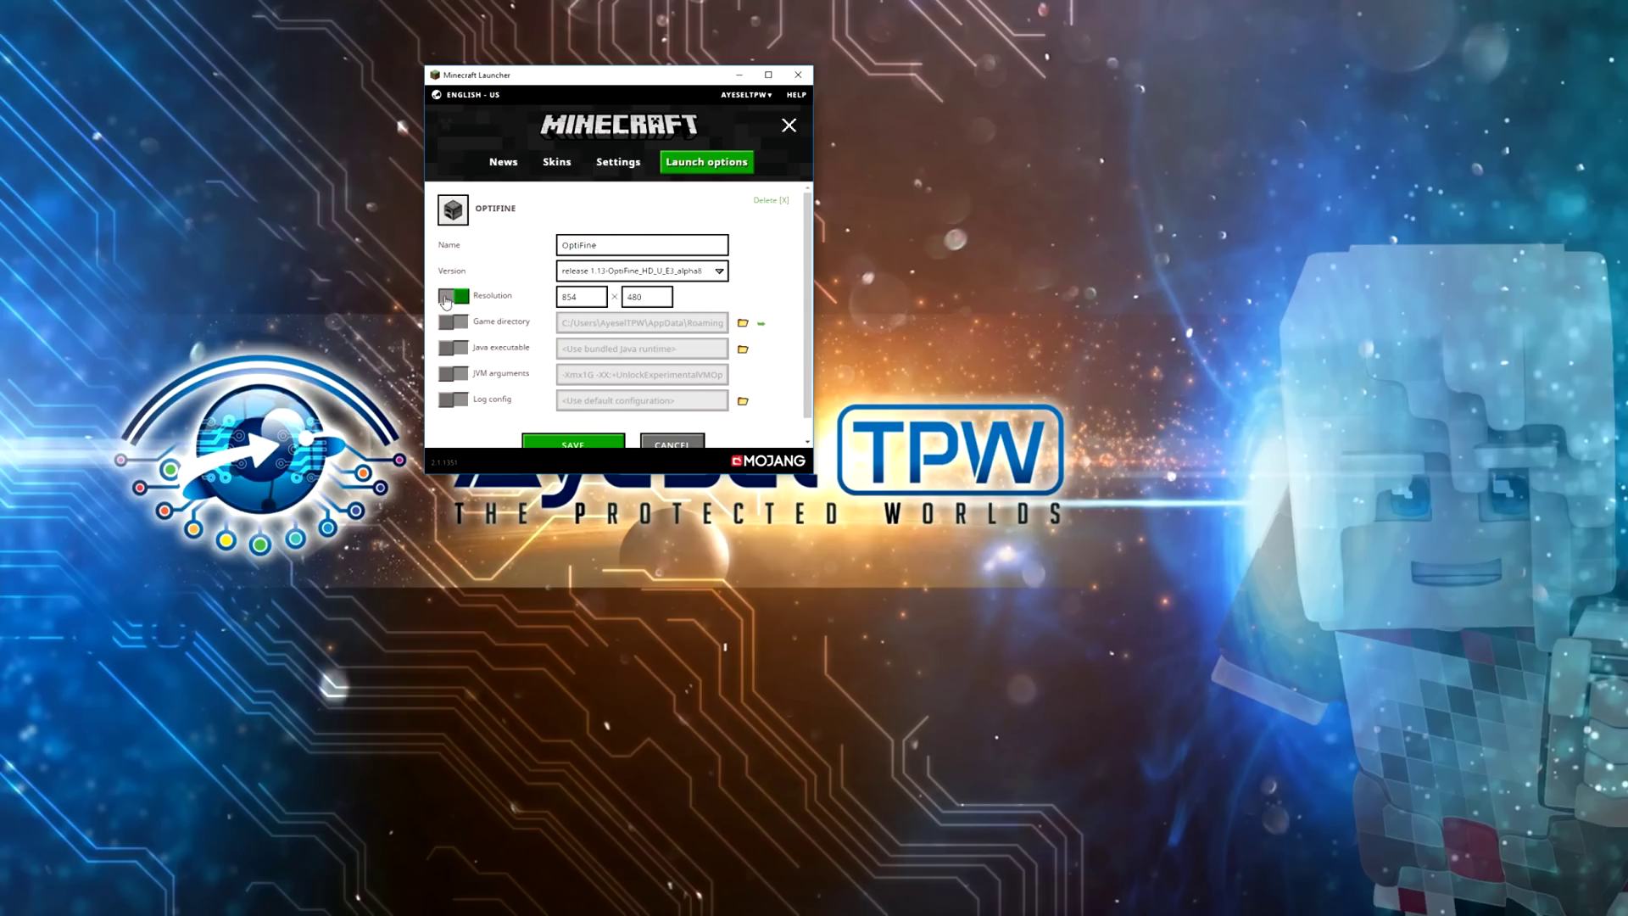
double_click(576, 290)
text(2560)
key(Tab)
text(1440)
Enable the OptiFine configuration's JVM arguments with the memory allocation set to -Xmx8G, and save the configuration.
click(449, 375)
click(585, 375)
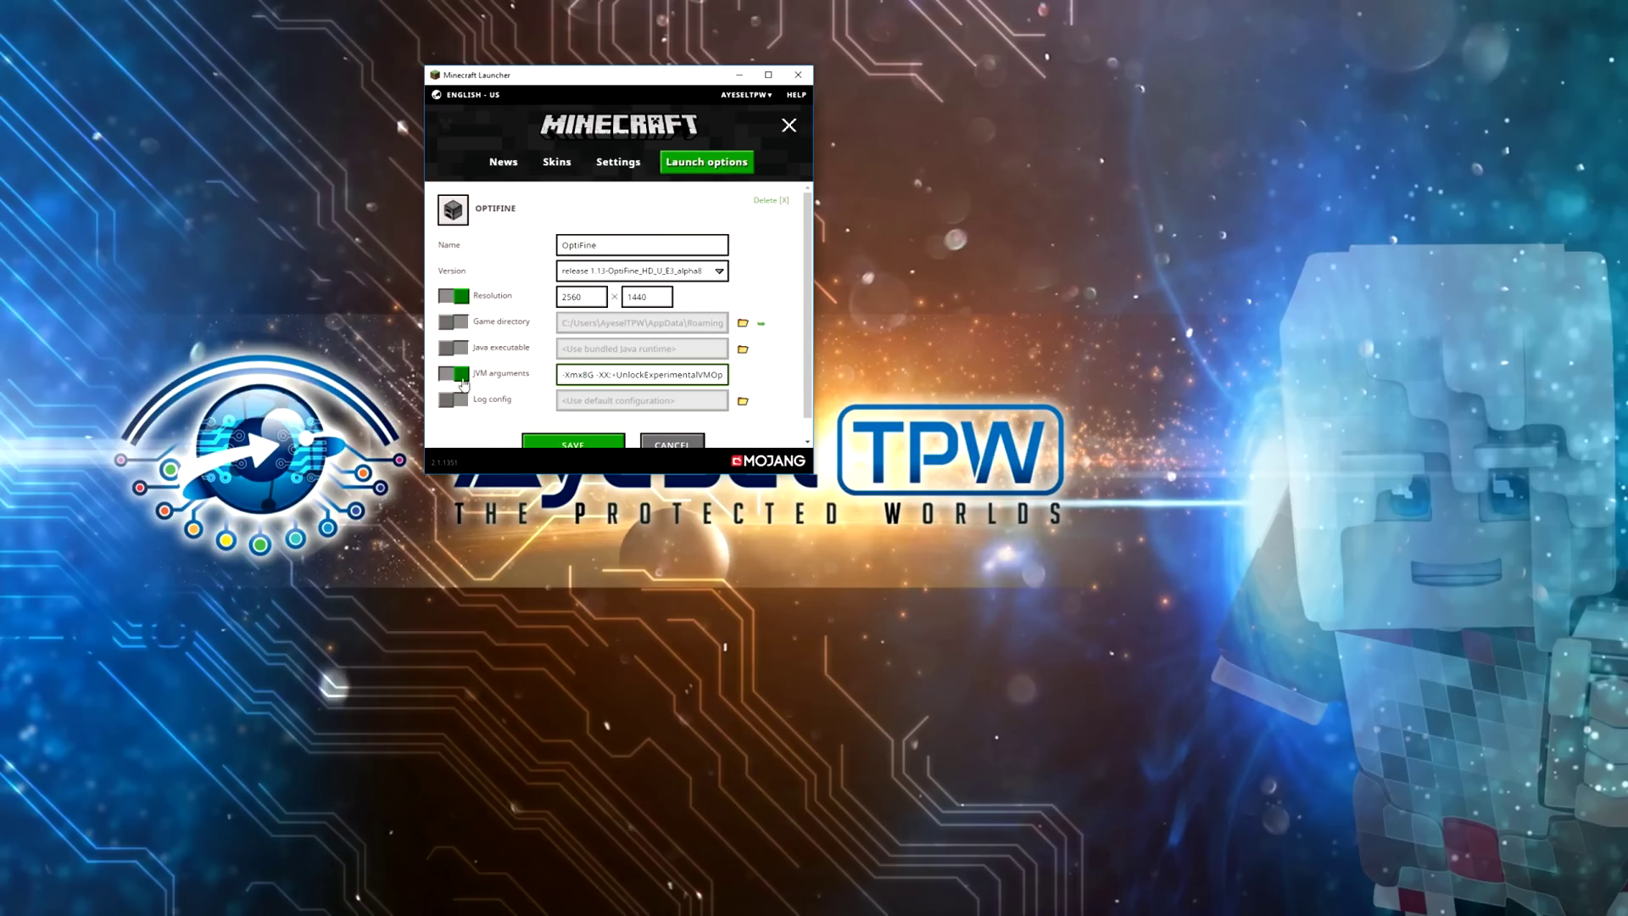
click(577, 445)
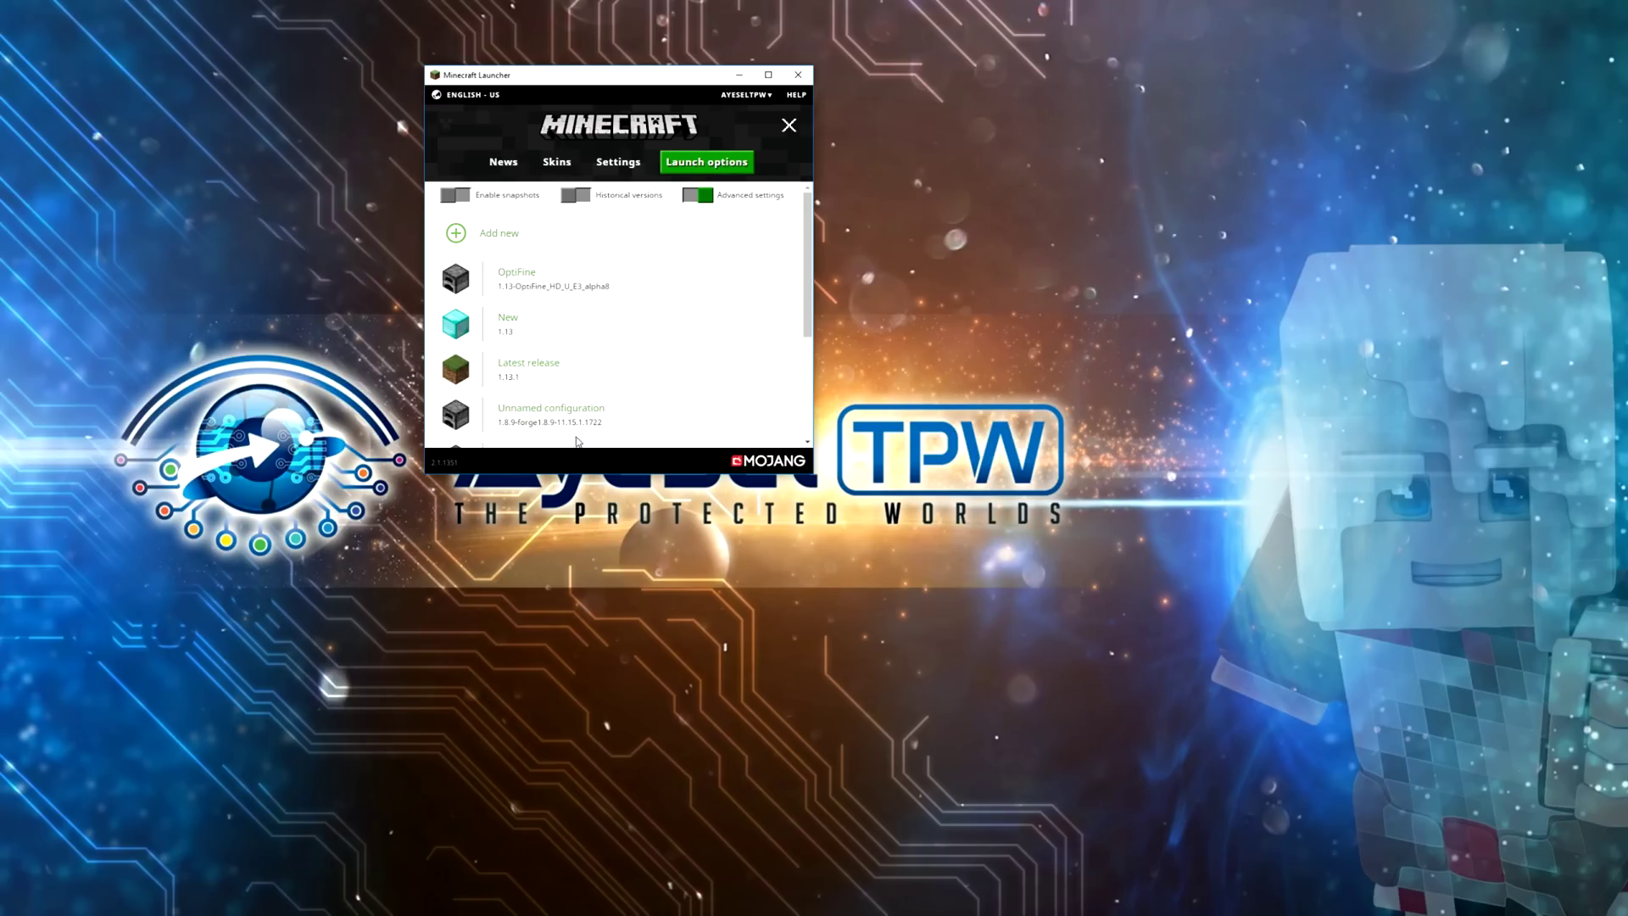
Review the OptiFine configuration's resolution and JVM arguments, save it again, and return to the launcher's news page.
click(479, 279)
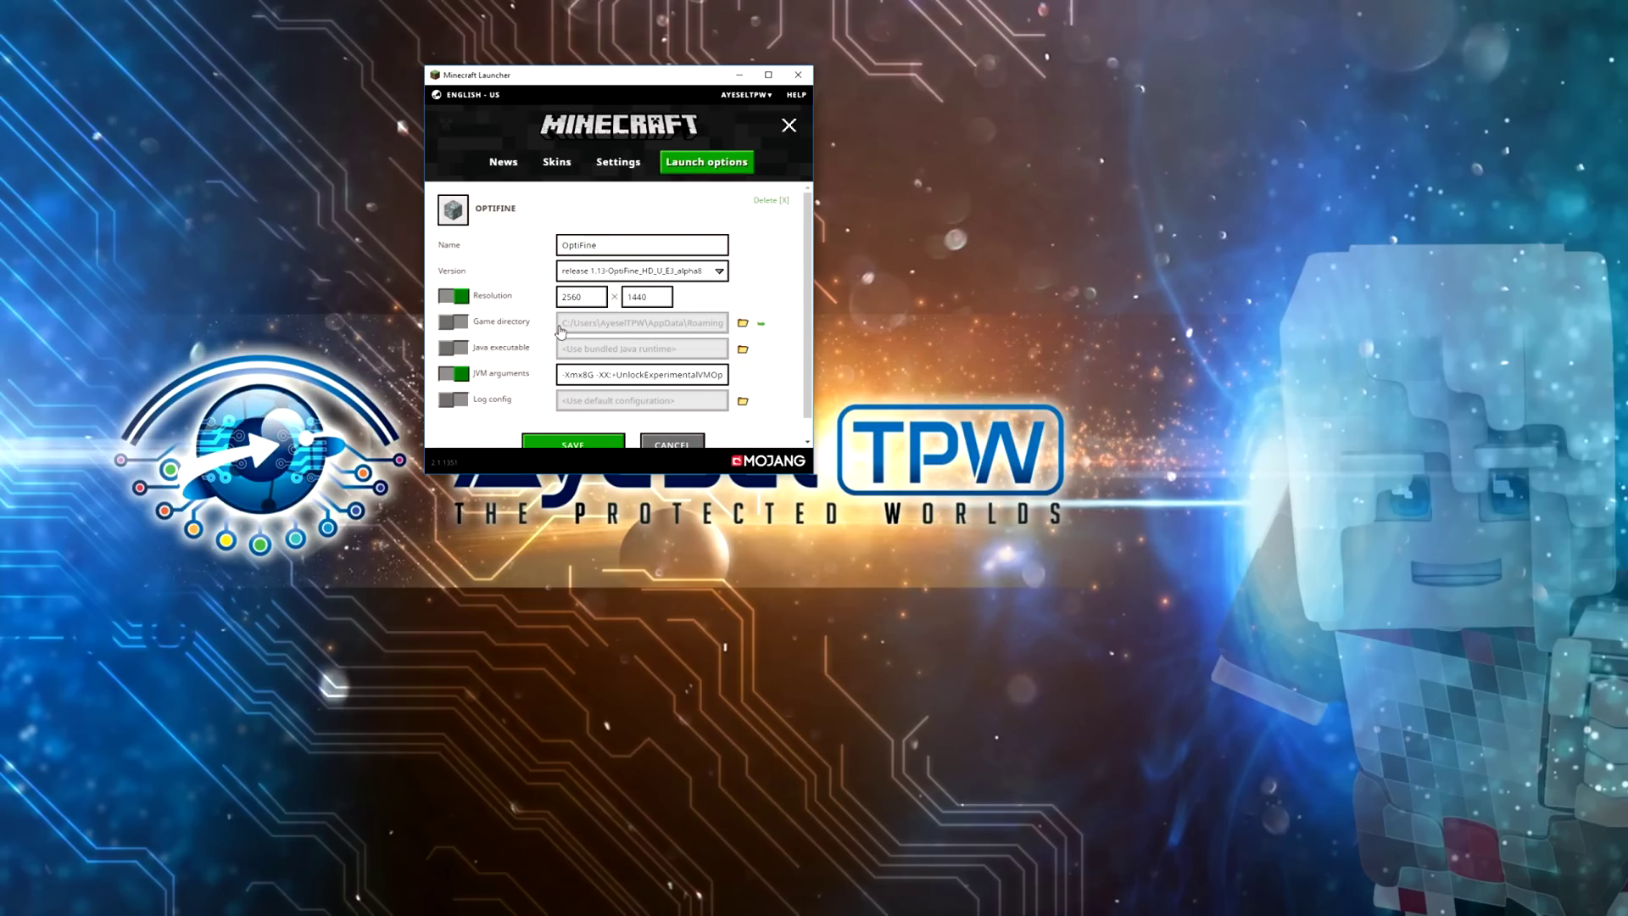
click(574, 444)
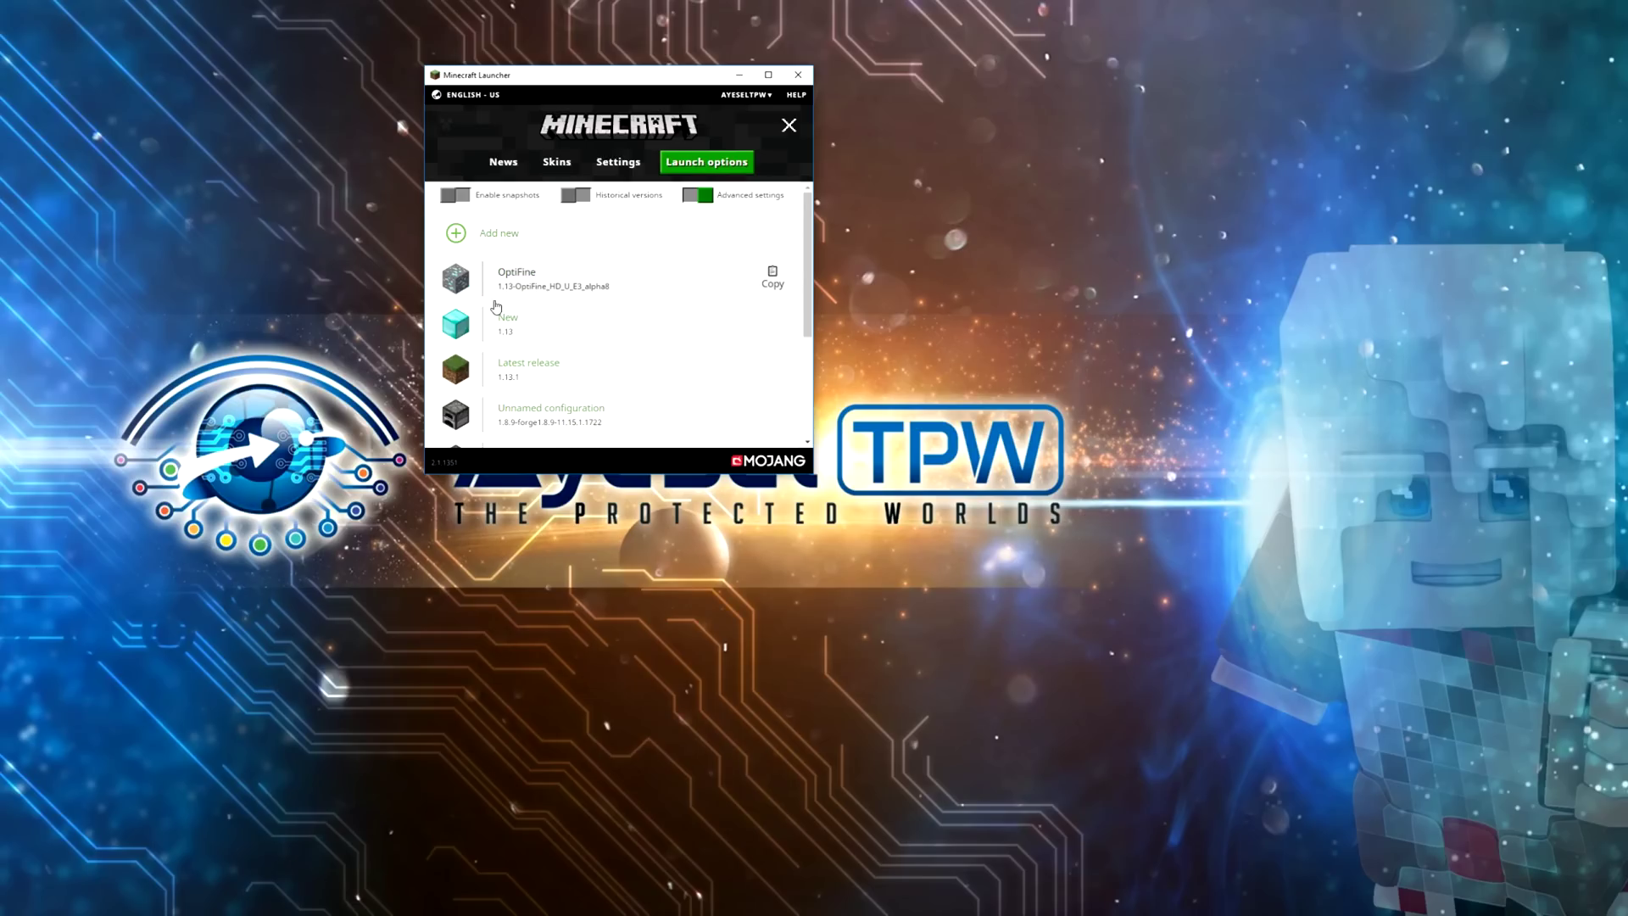
click(503, 167)
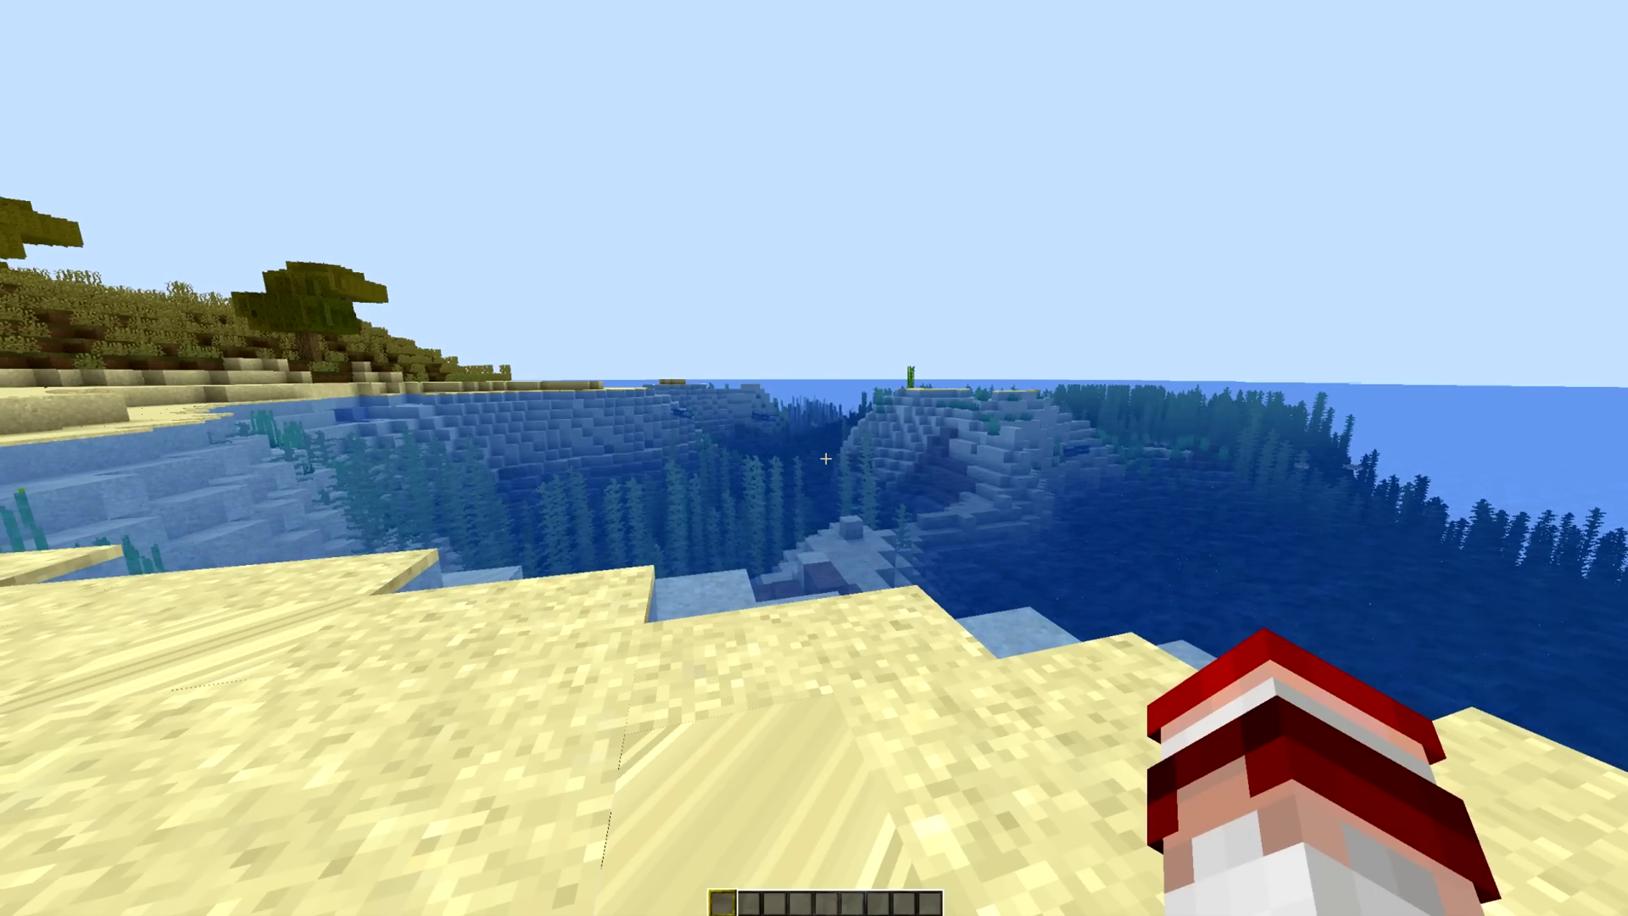
Pause the running game and open its video settings from the options.
key(Escape)
click(770, 350)
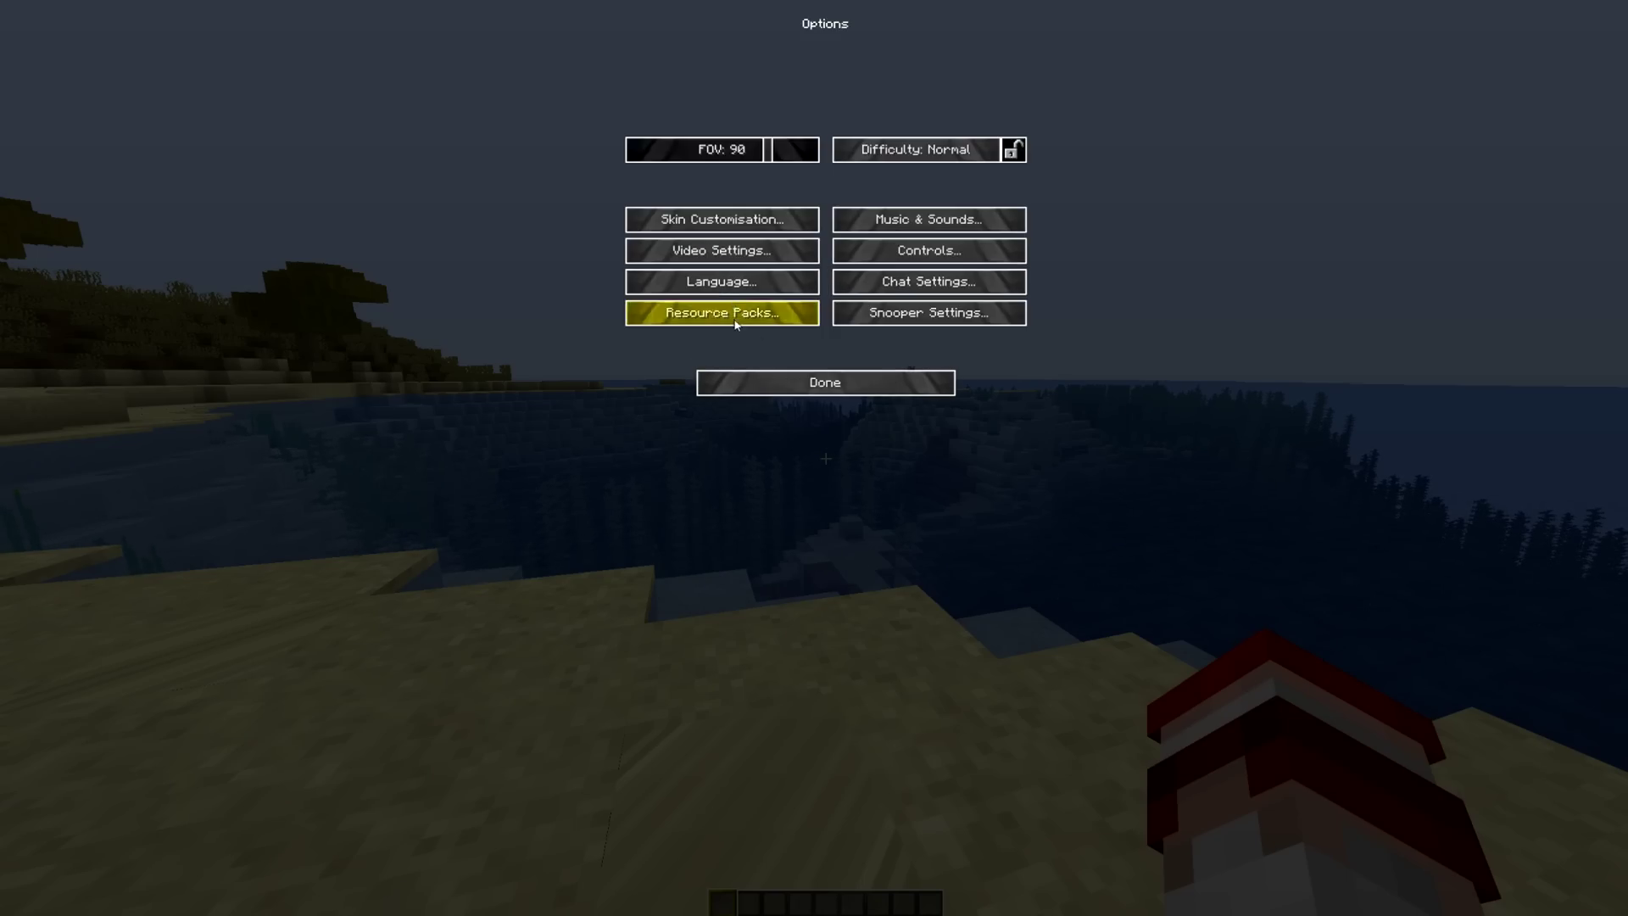
click(718, 253)
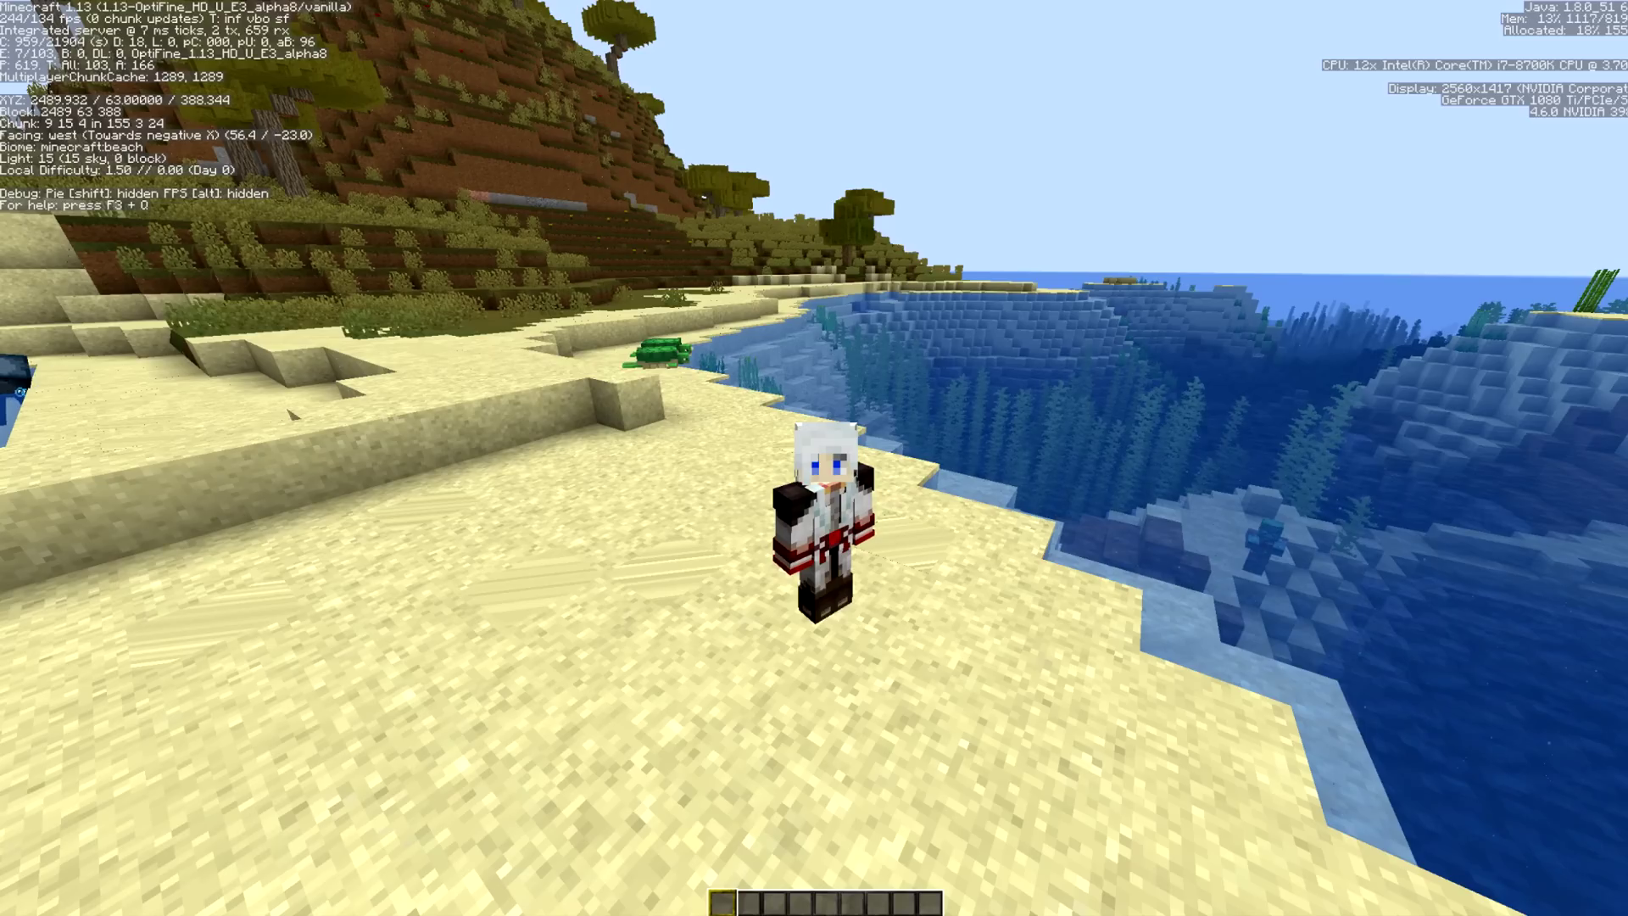
Turn off all animations and particles in OptiFine's animation settings and return to the video settings.
key(Escape)
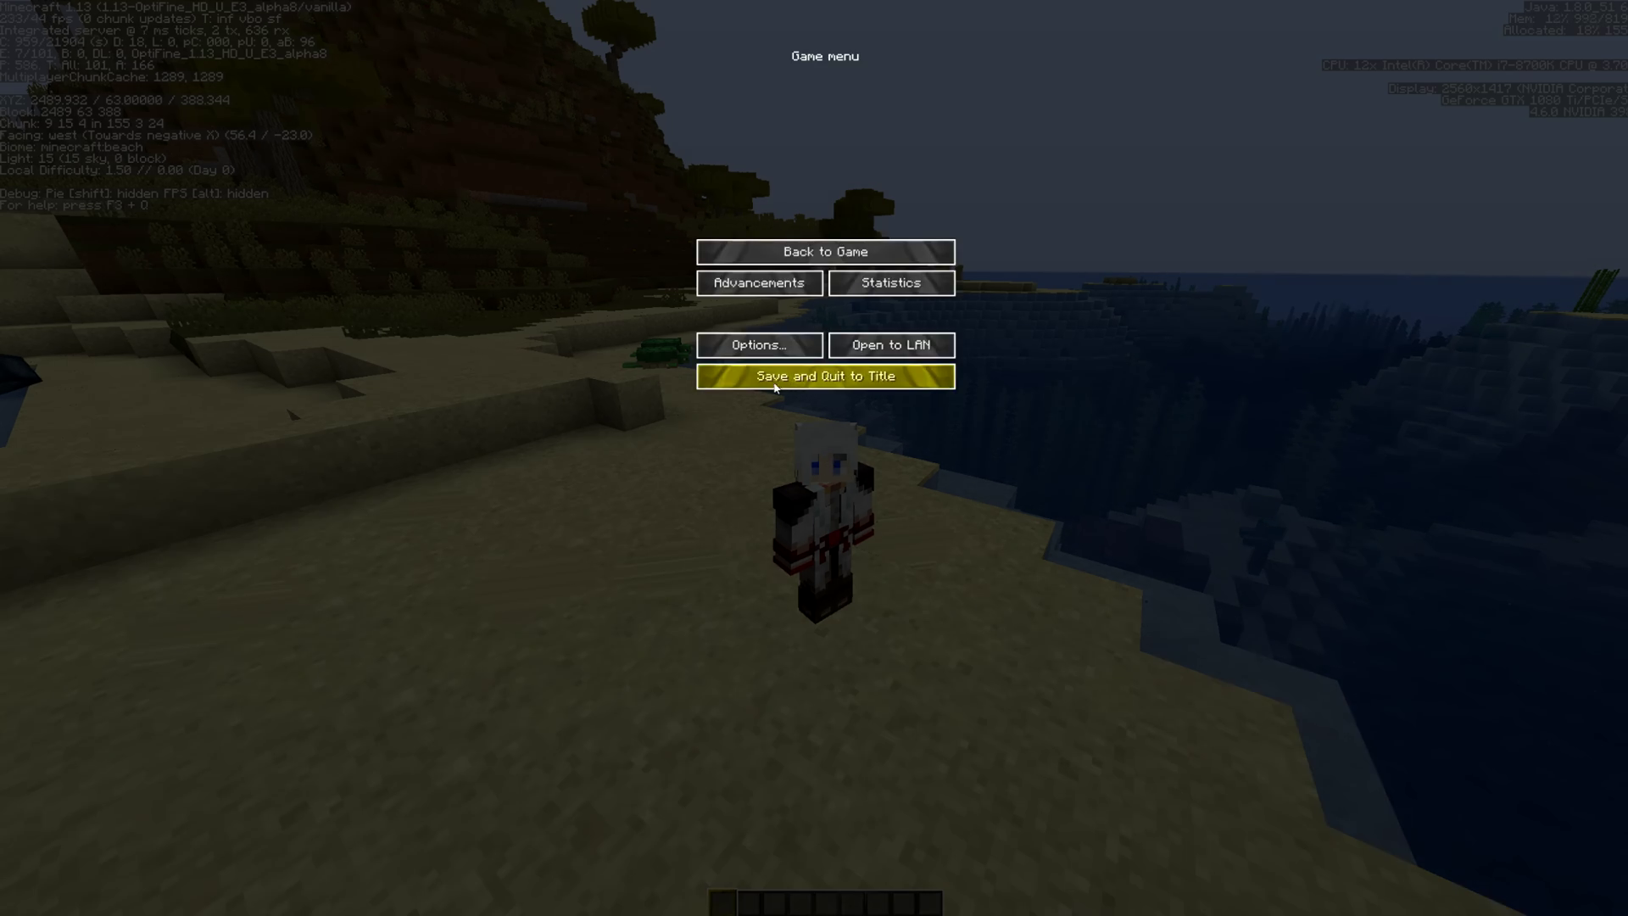
click(762, 347)
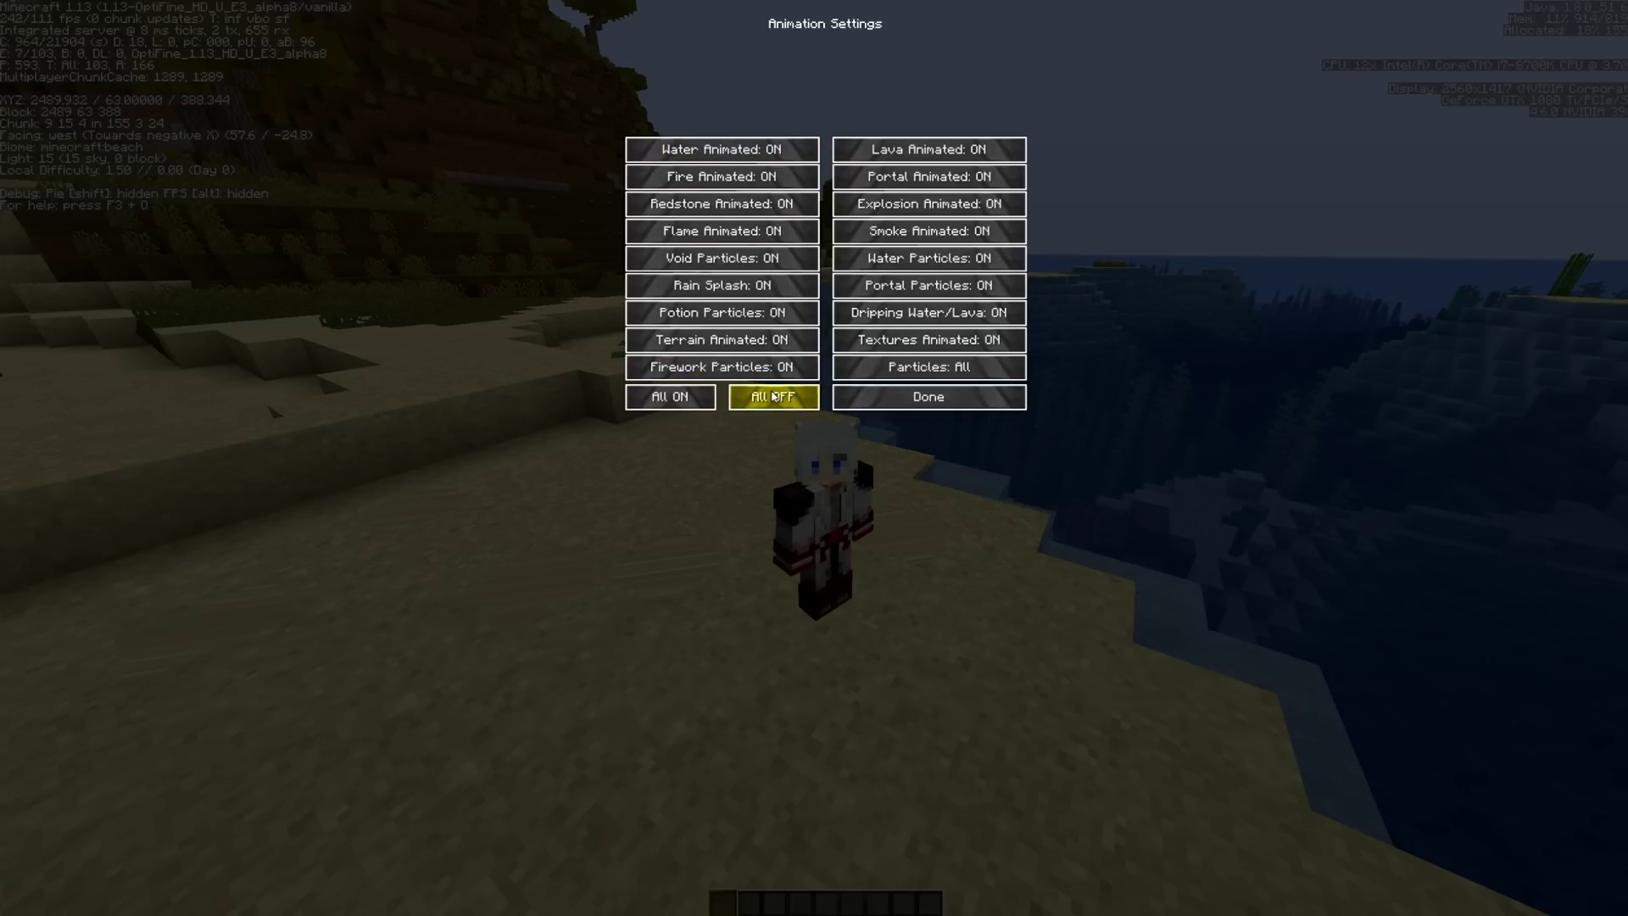
click(774, 395)
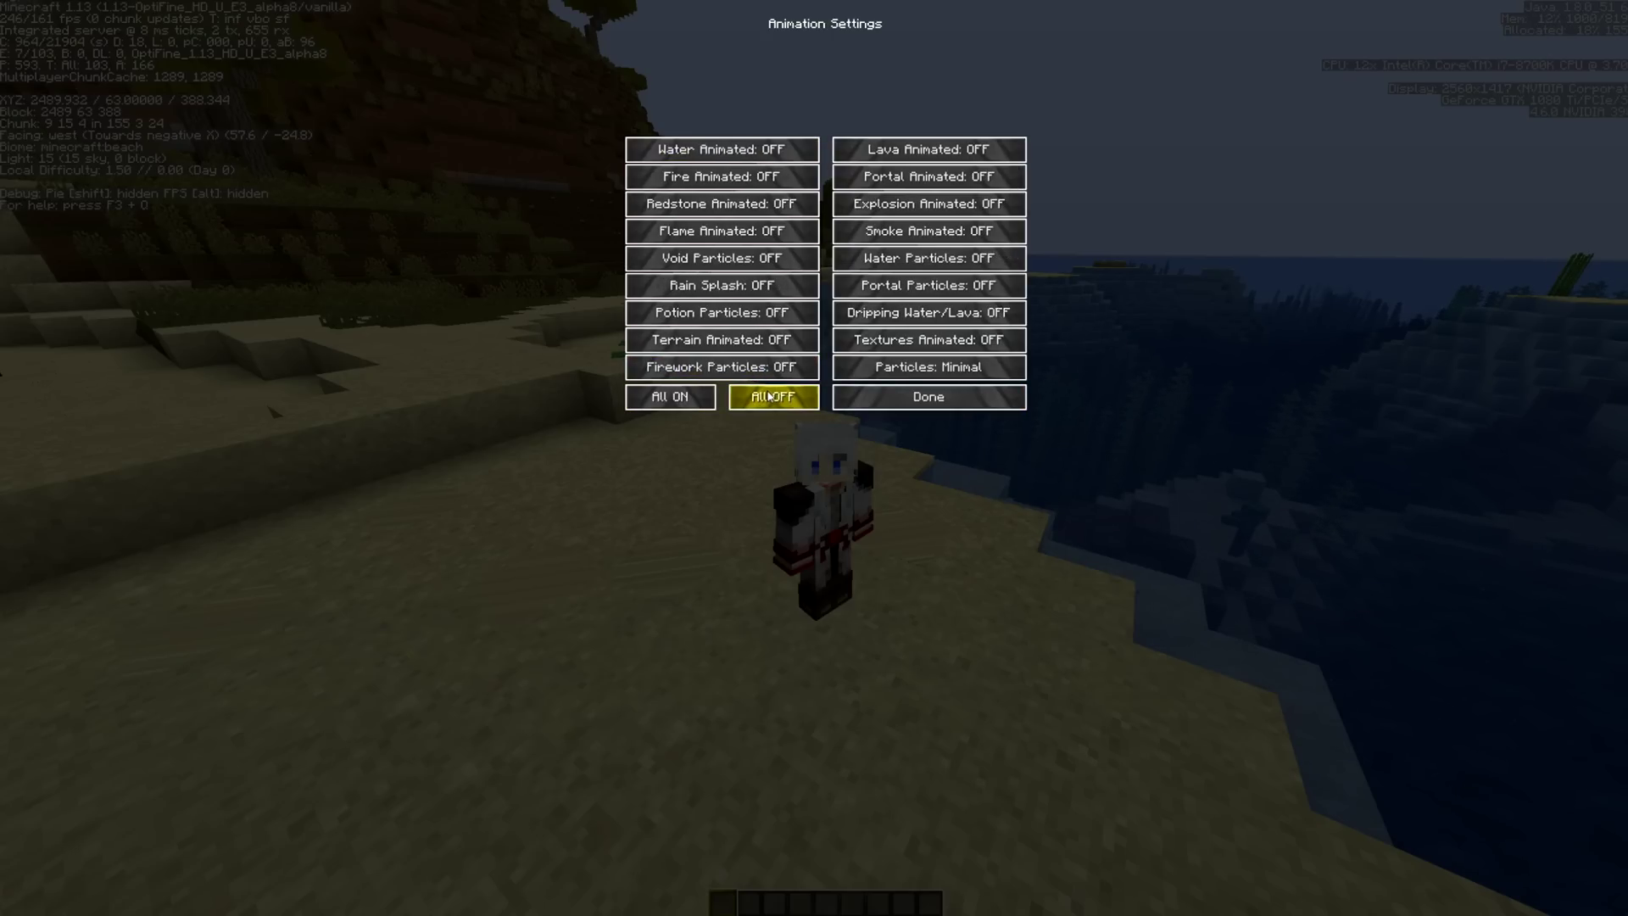
click(866, 400)
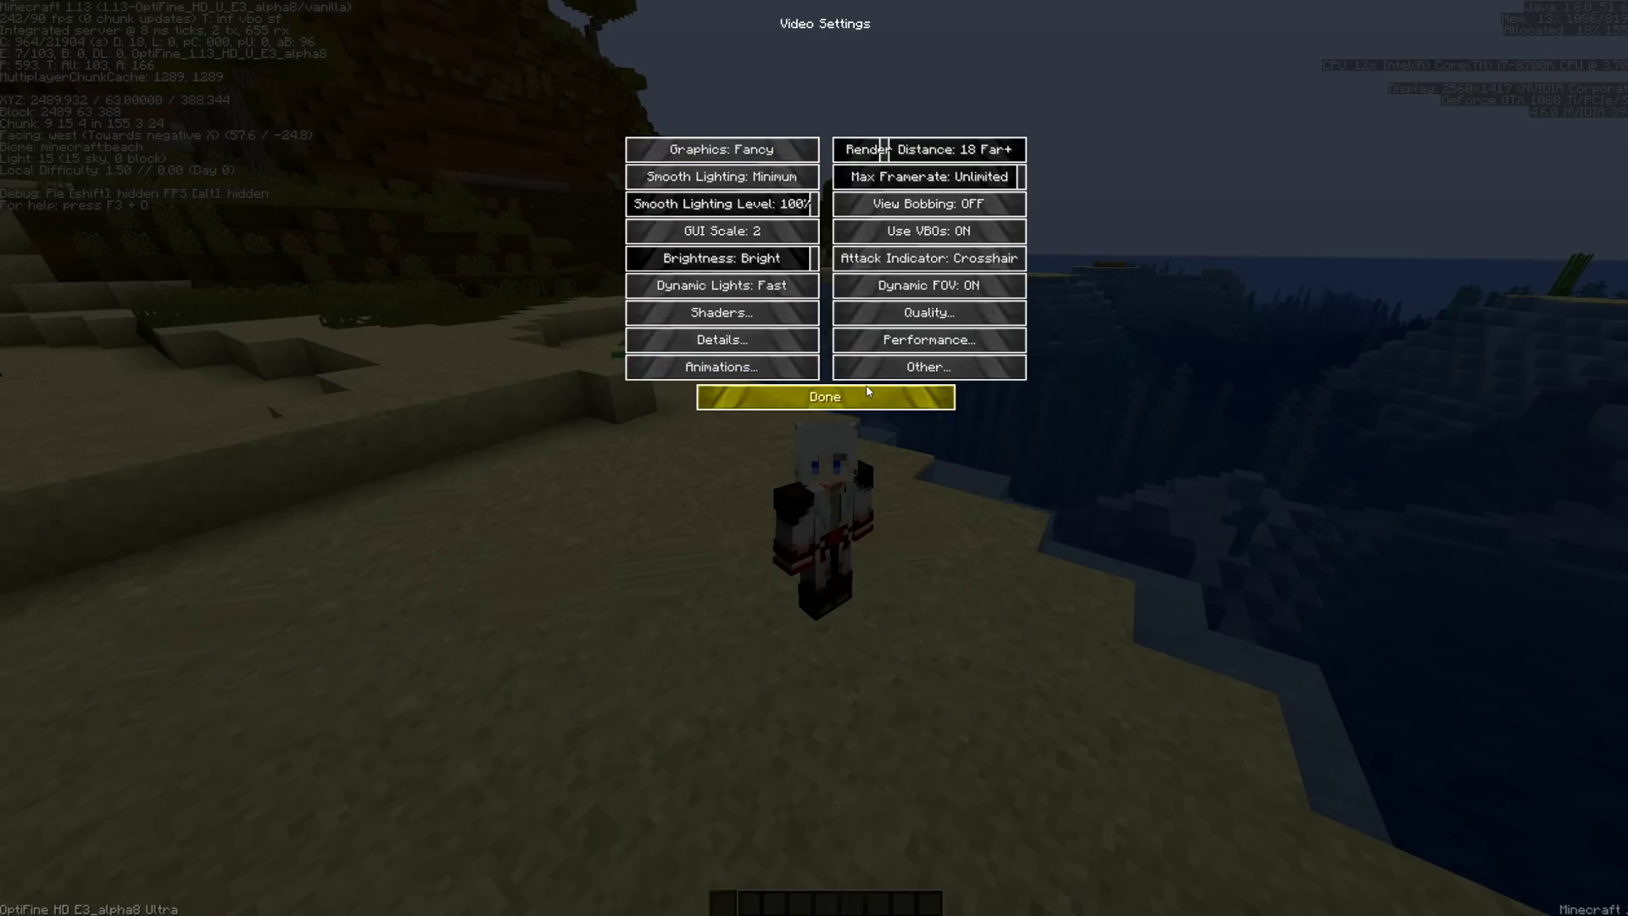
Set clouds to Default and toggle the stars option in the detail settings, and leave the video settings.
click(727, 343)
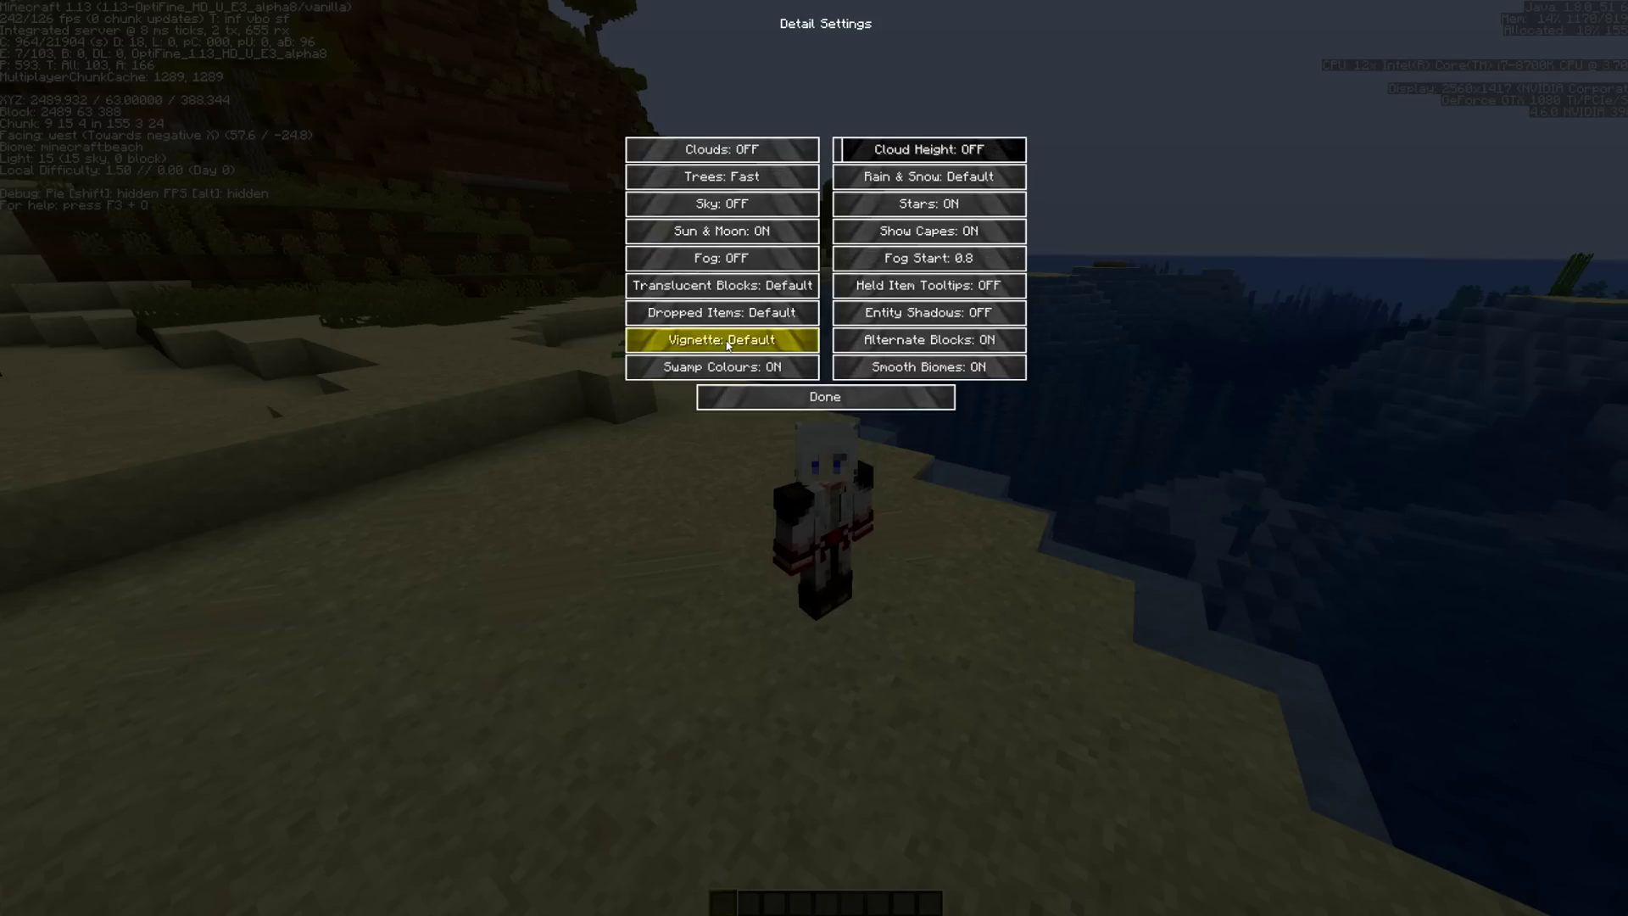
click(760, 155)
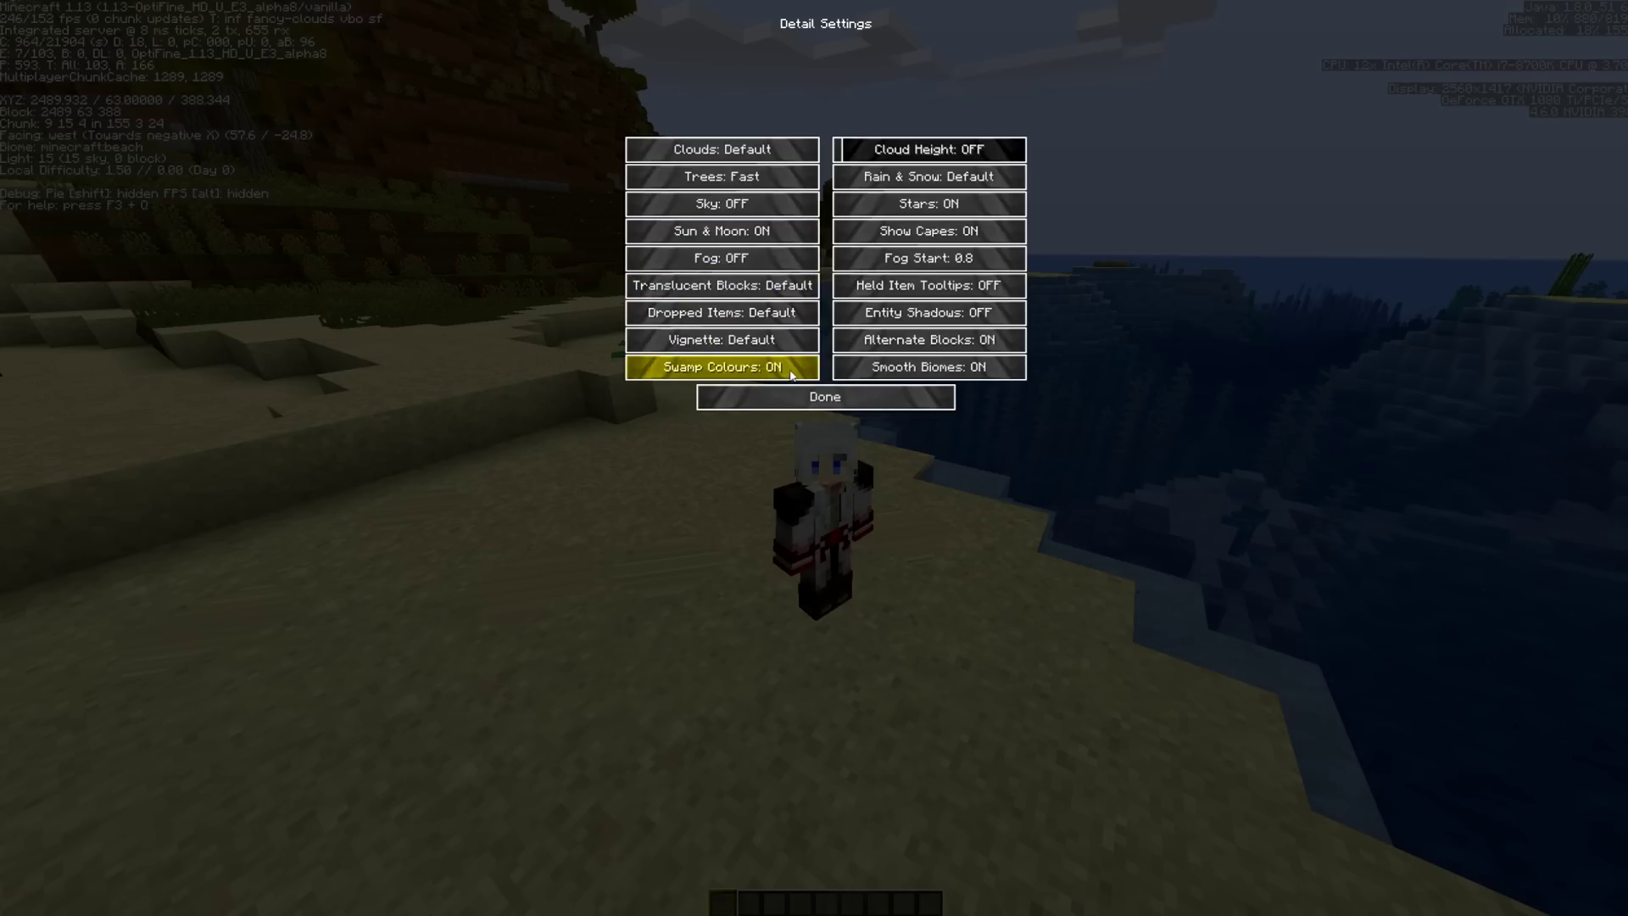
click(924, 204)
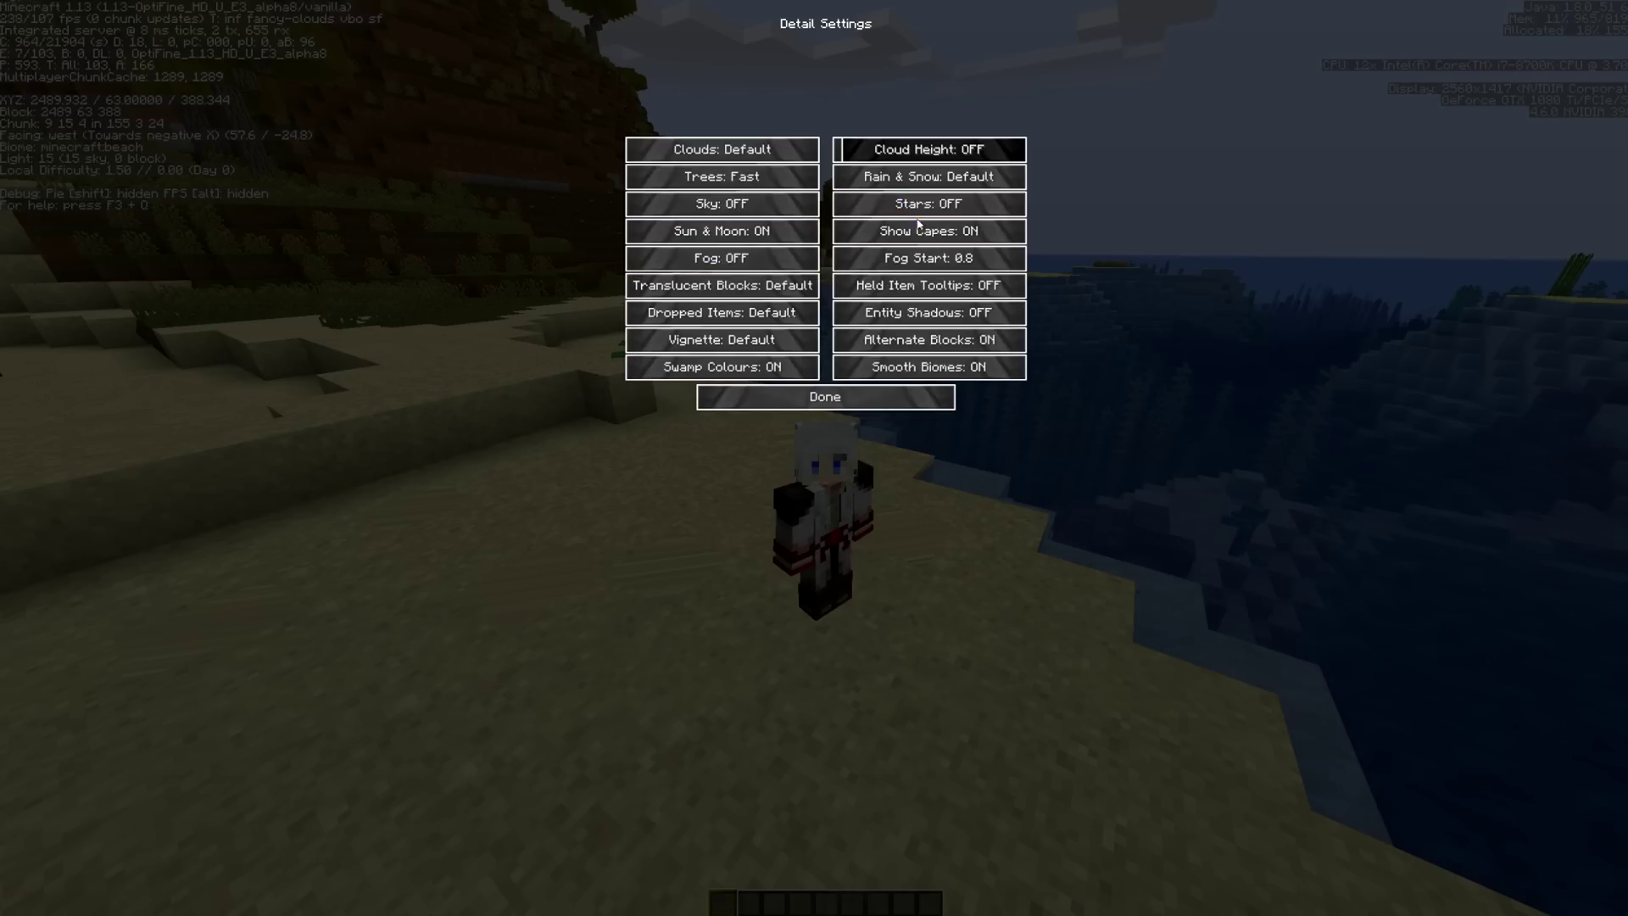
click(928, 204)
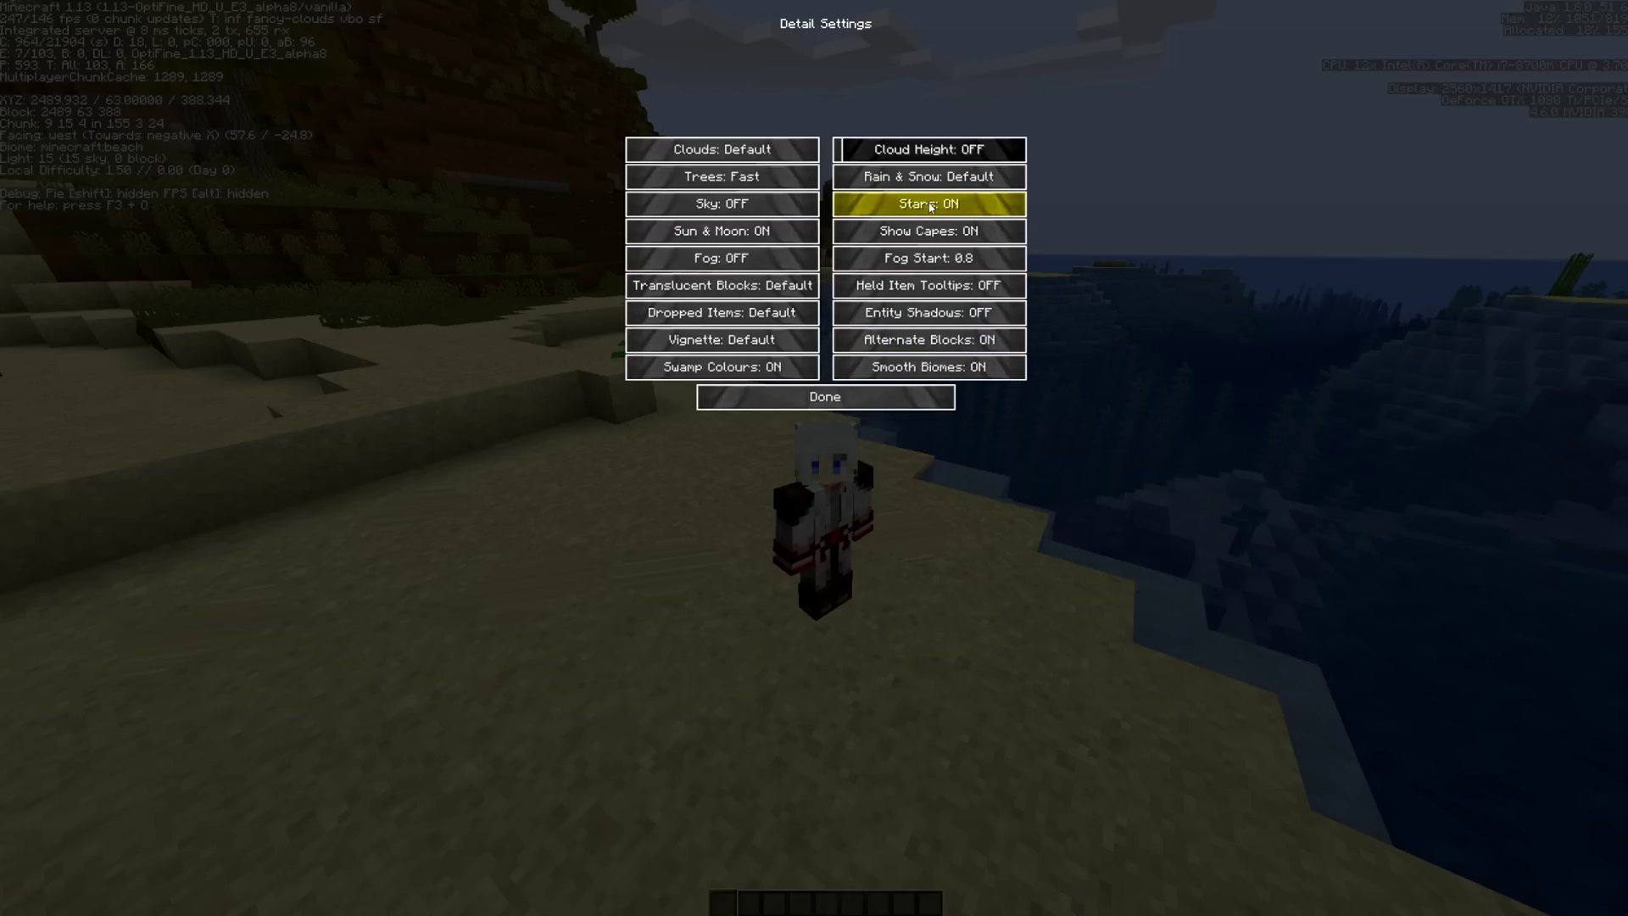
click(928, 204)
click(873, 394)
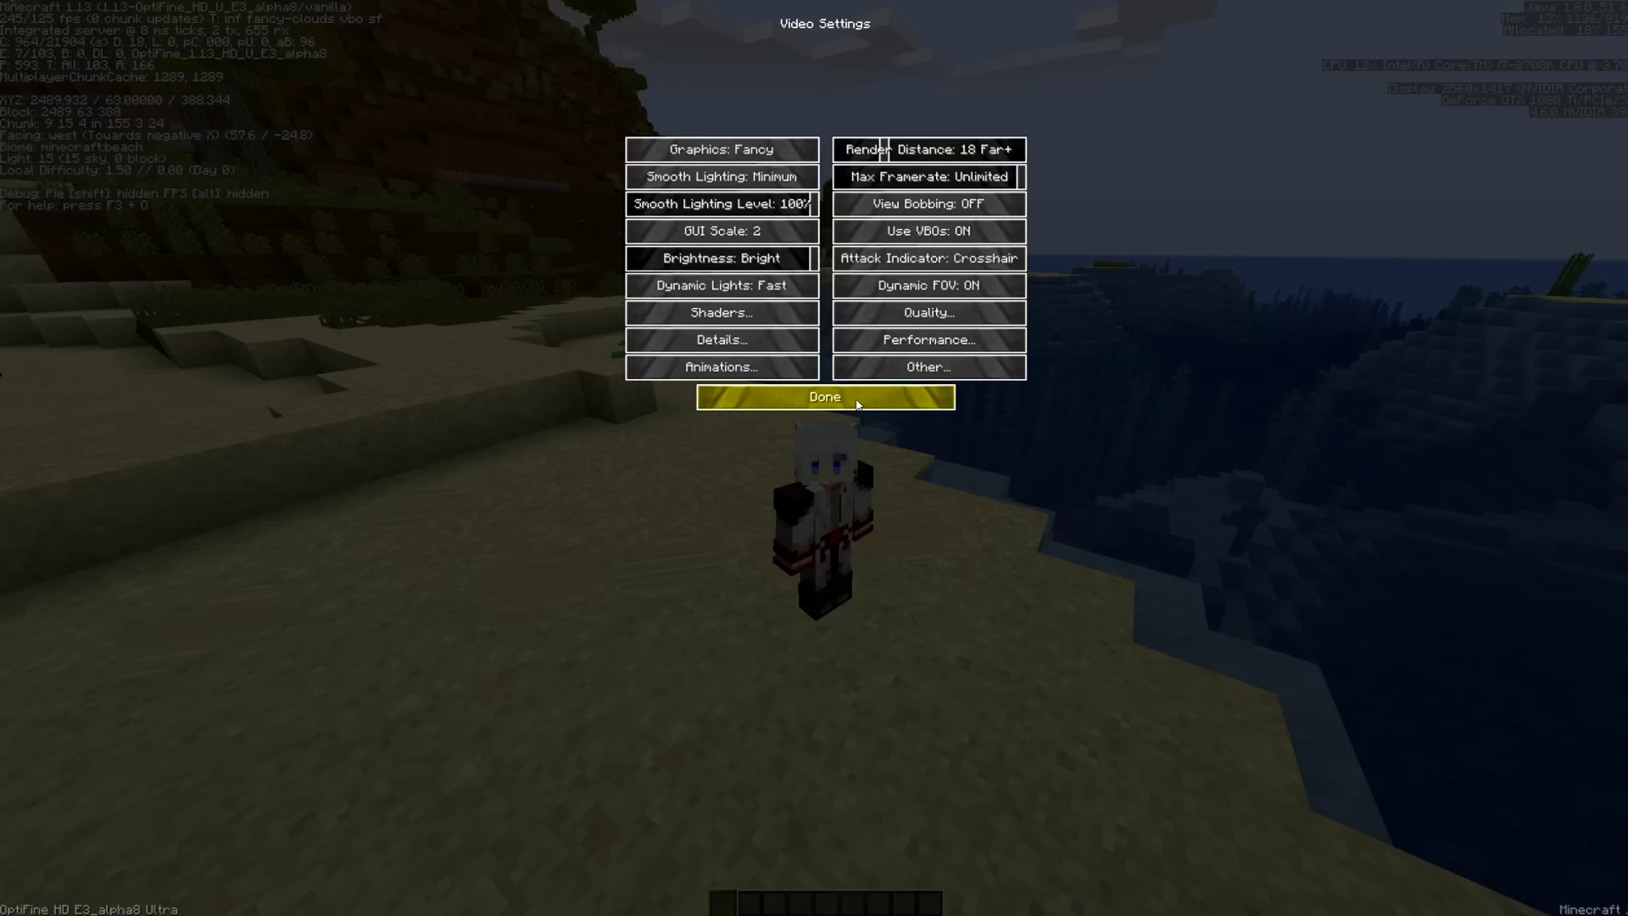
click(851, 404)
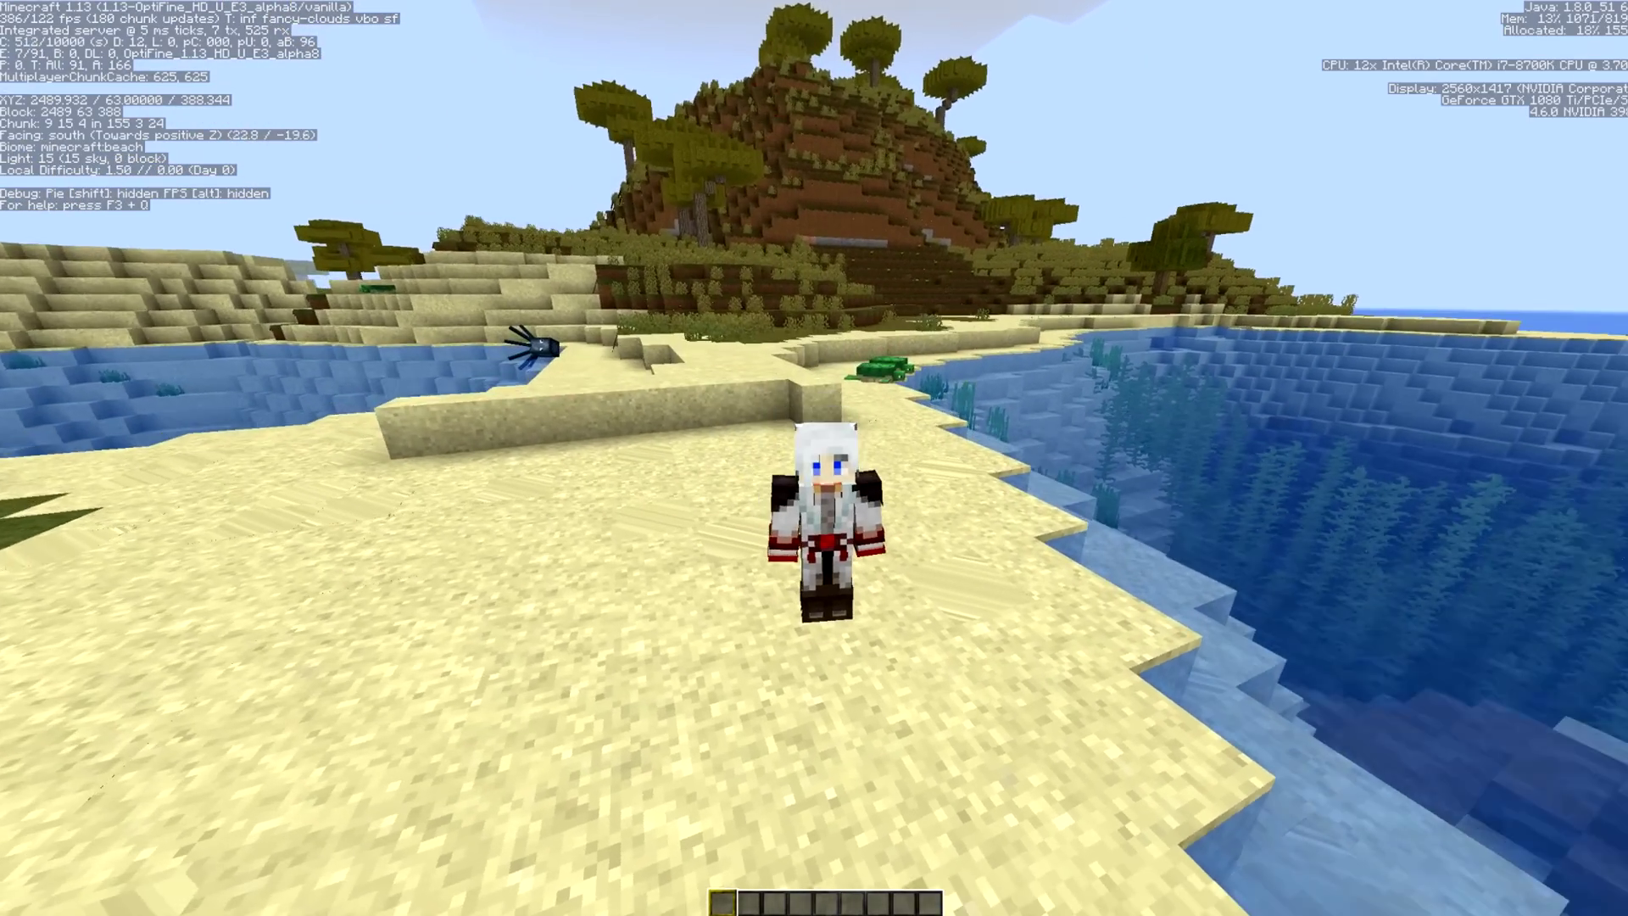
Hide the debug overlay and walk along the shoreline, cycling through the camera perspectives to inspect how the game renders.
key(F3)
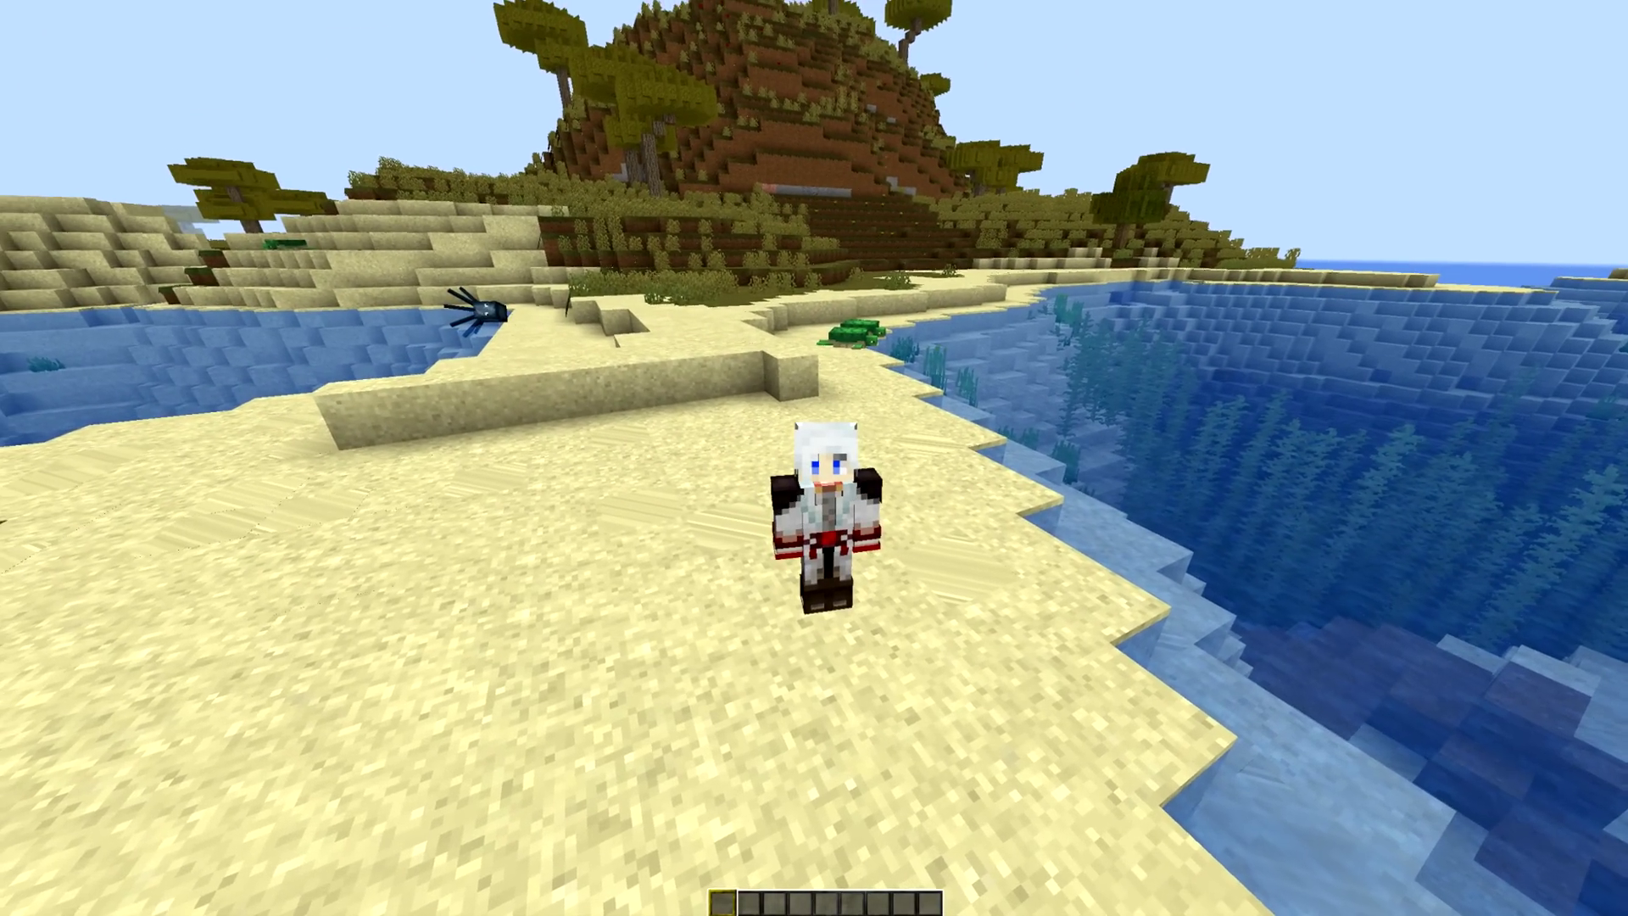
key(F5)
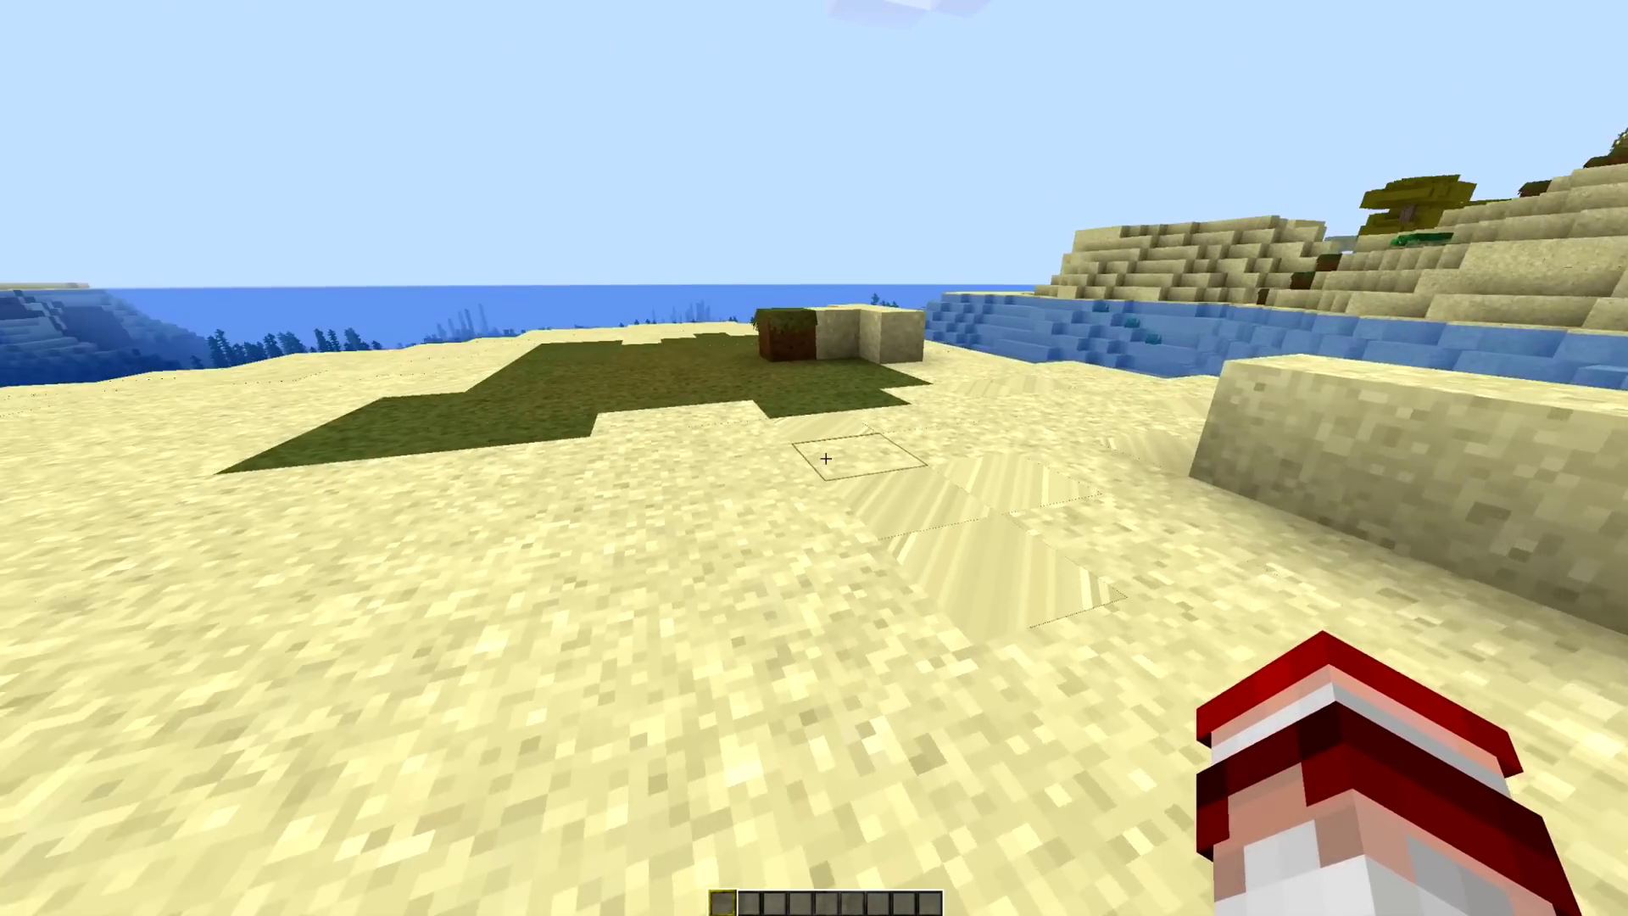
key(w)
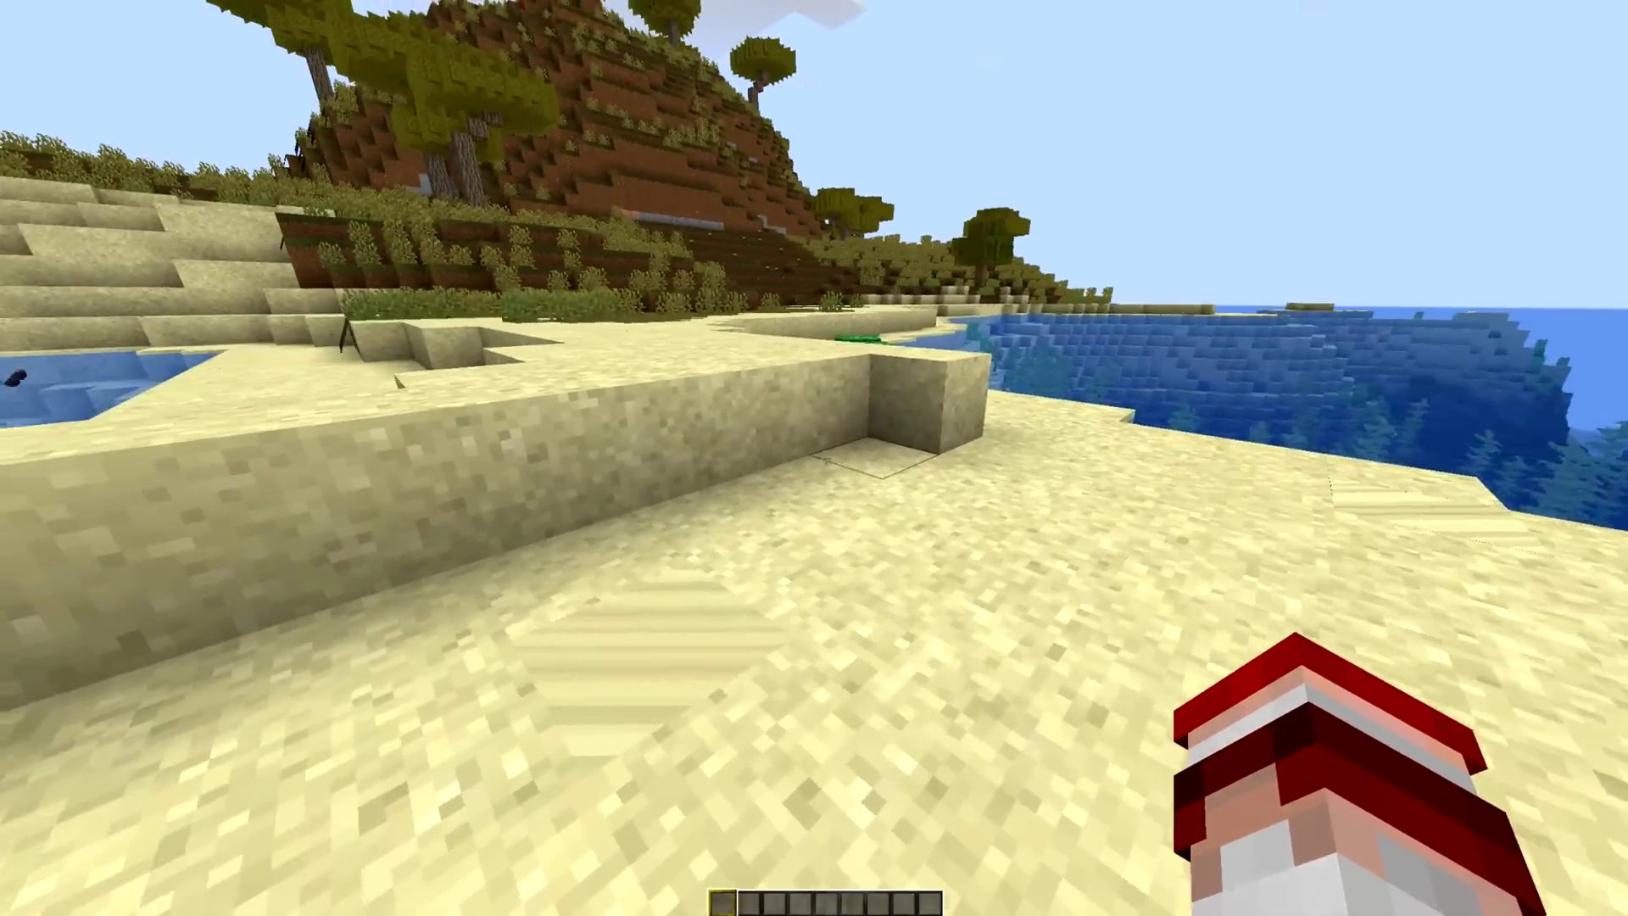
key(w)
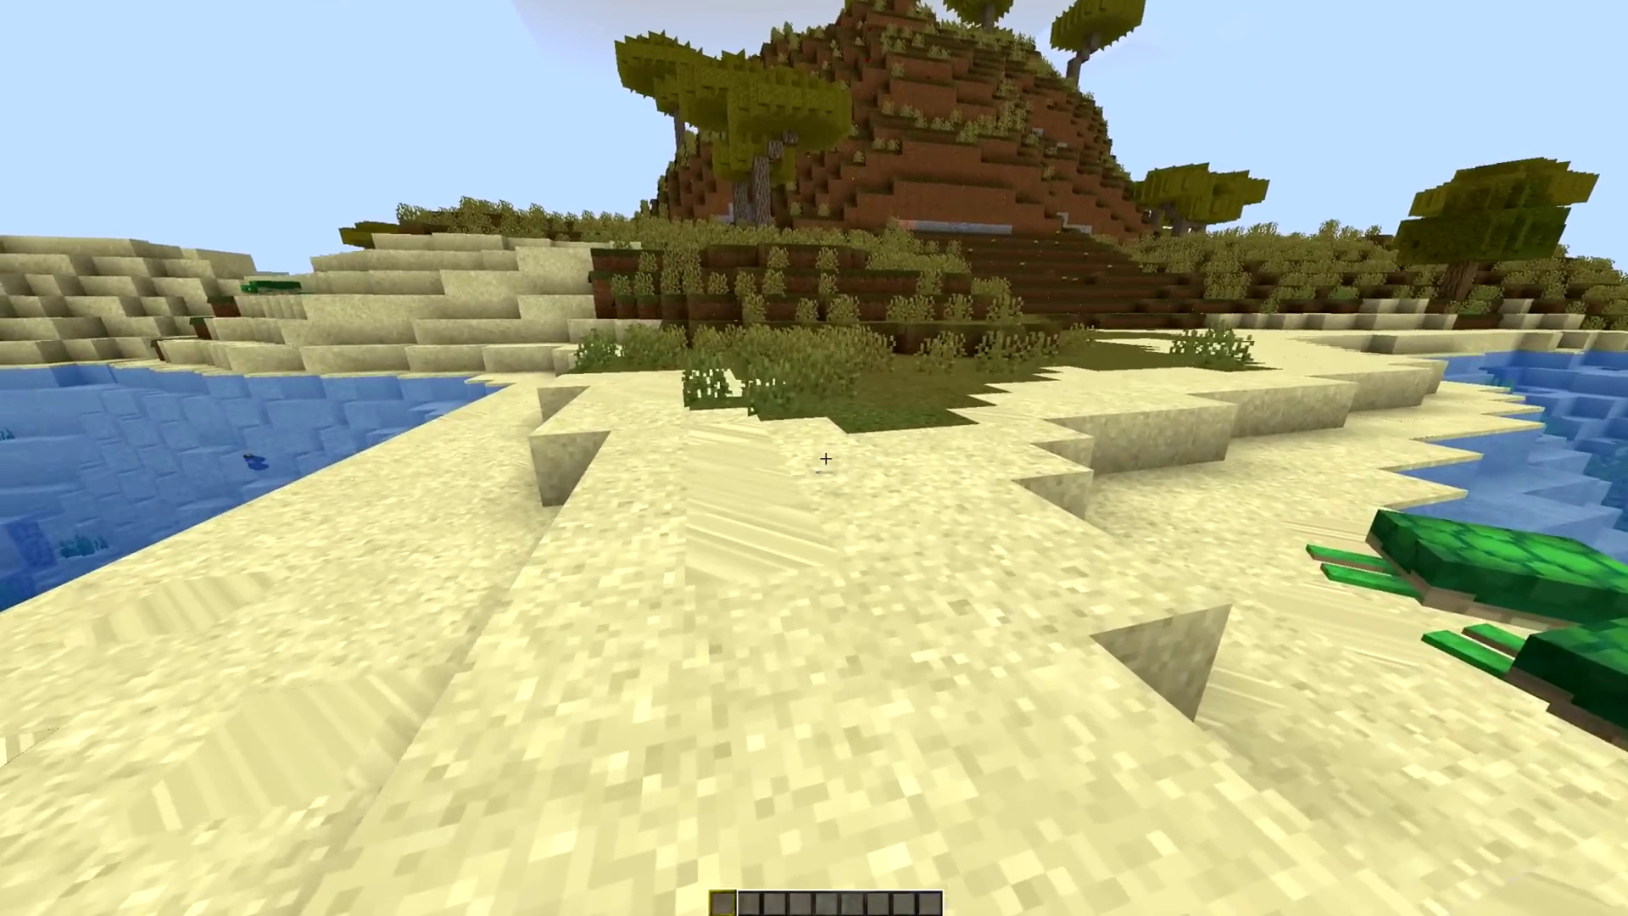
key(F5)
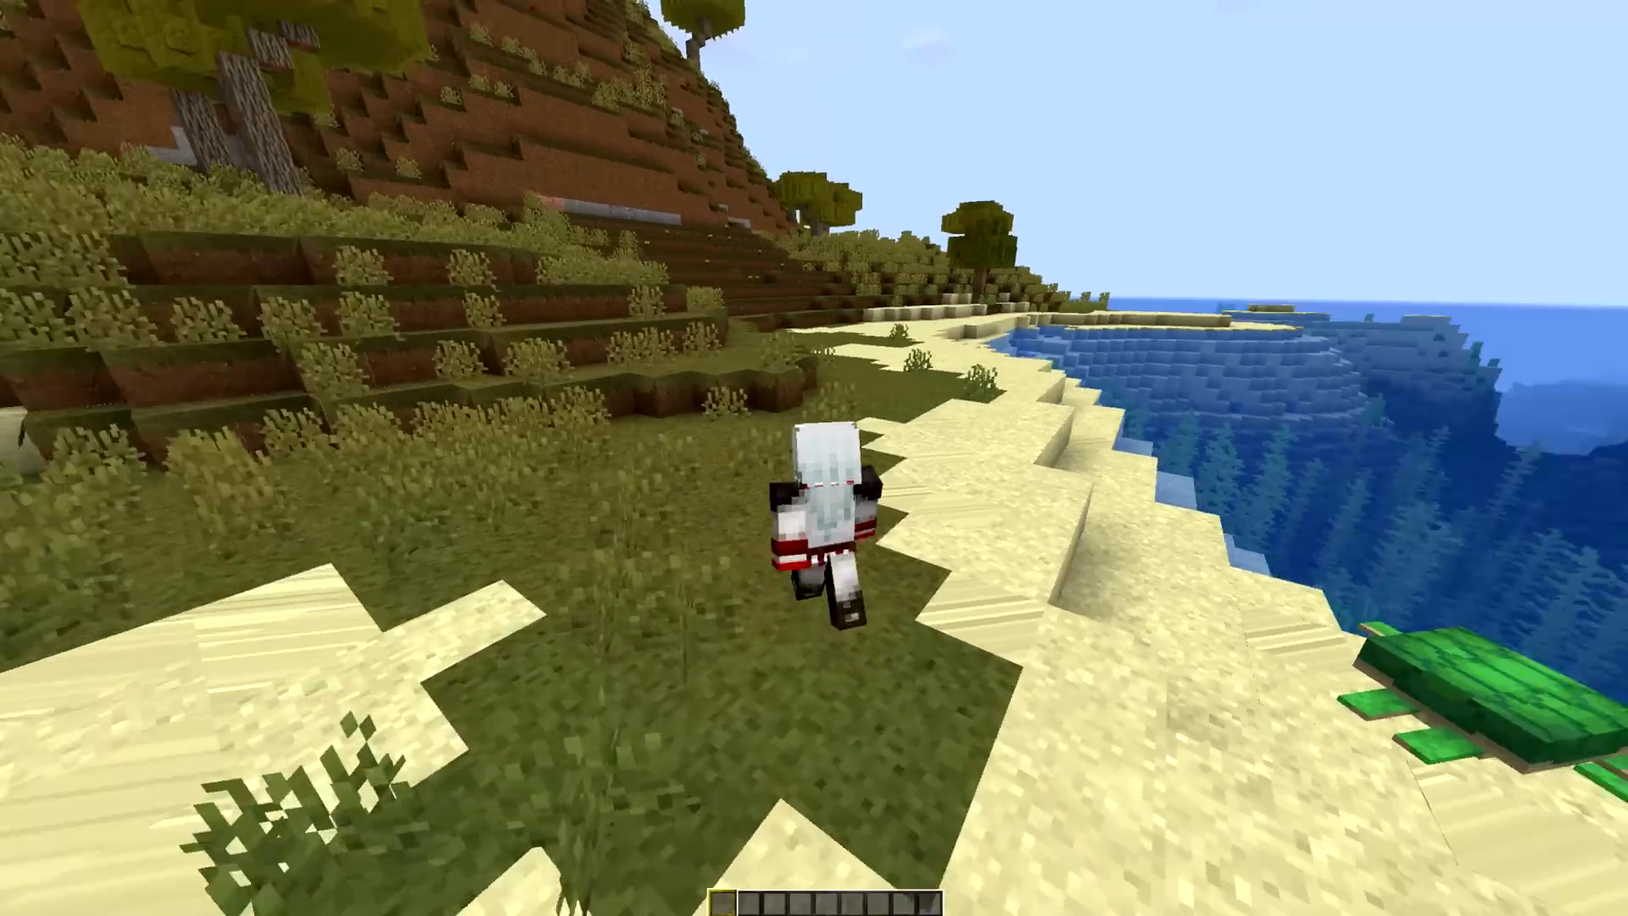
key(w)
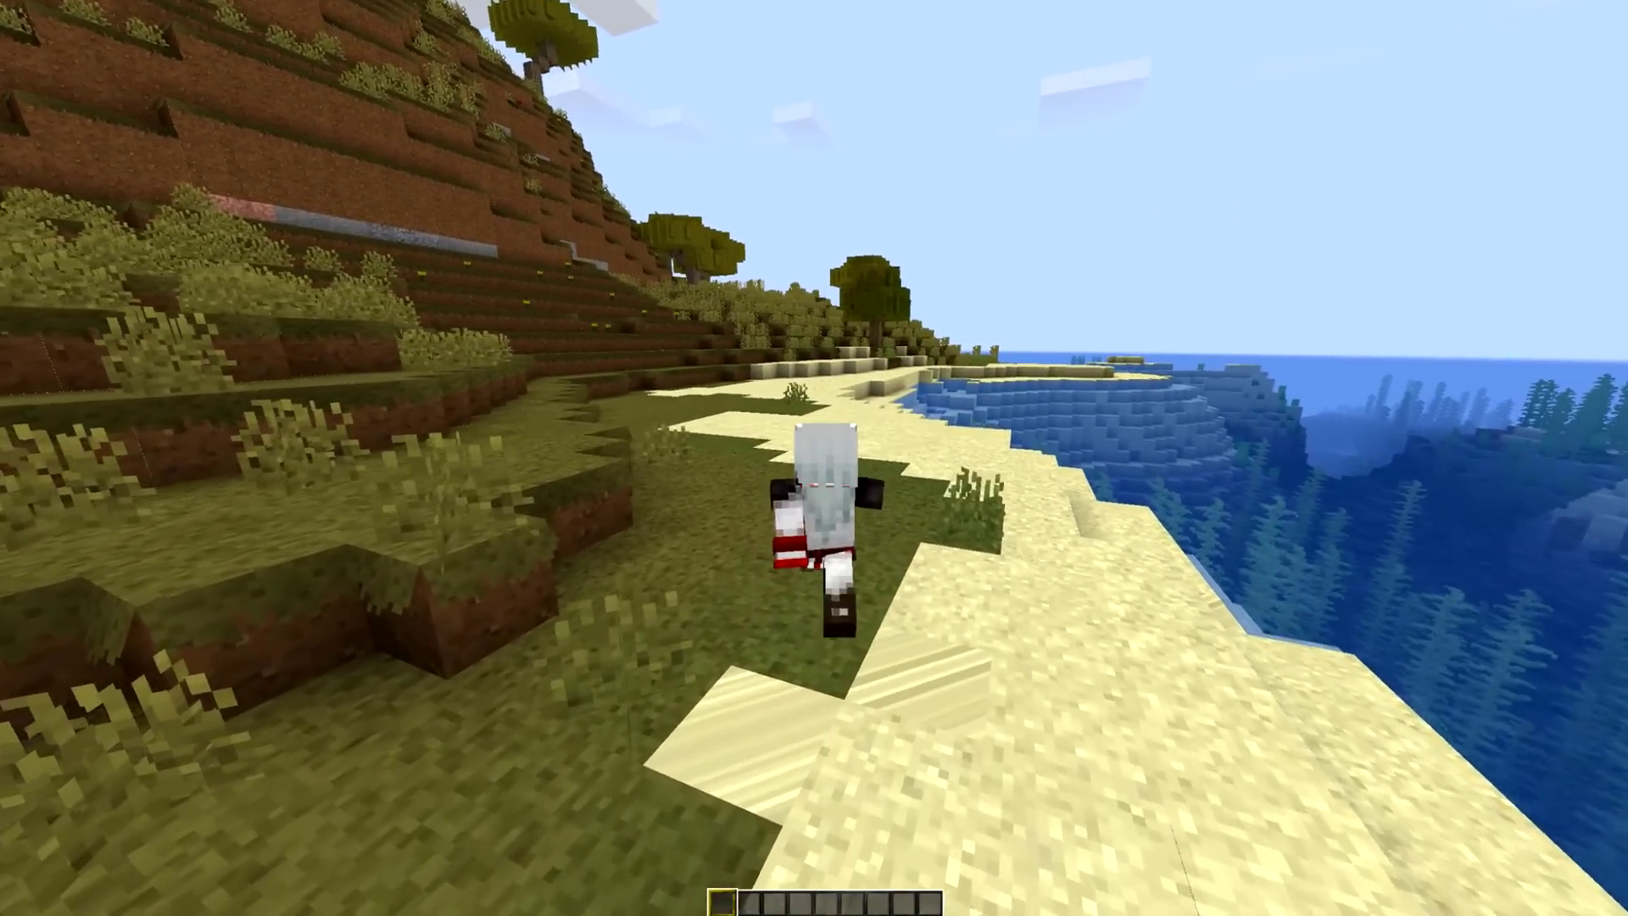
key(w)
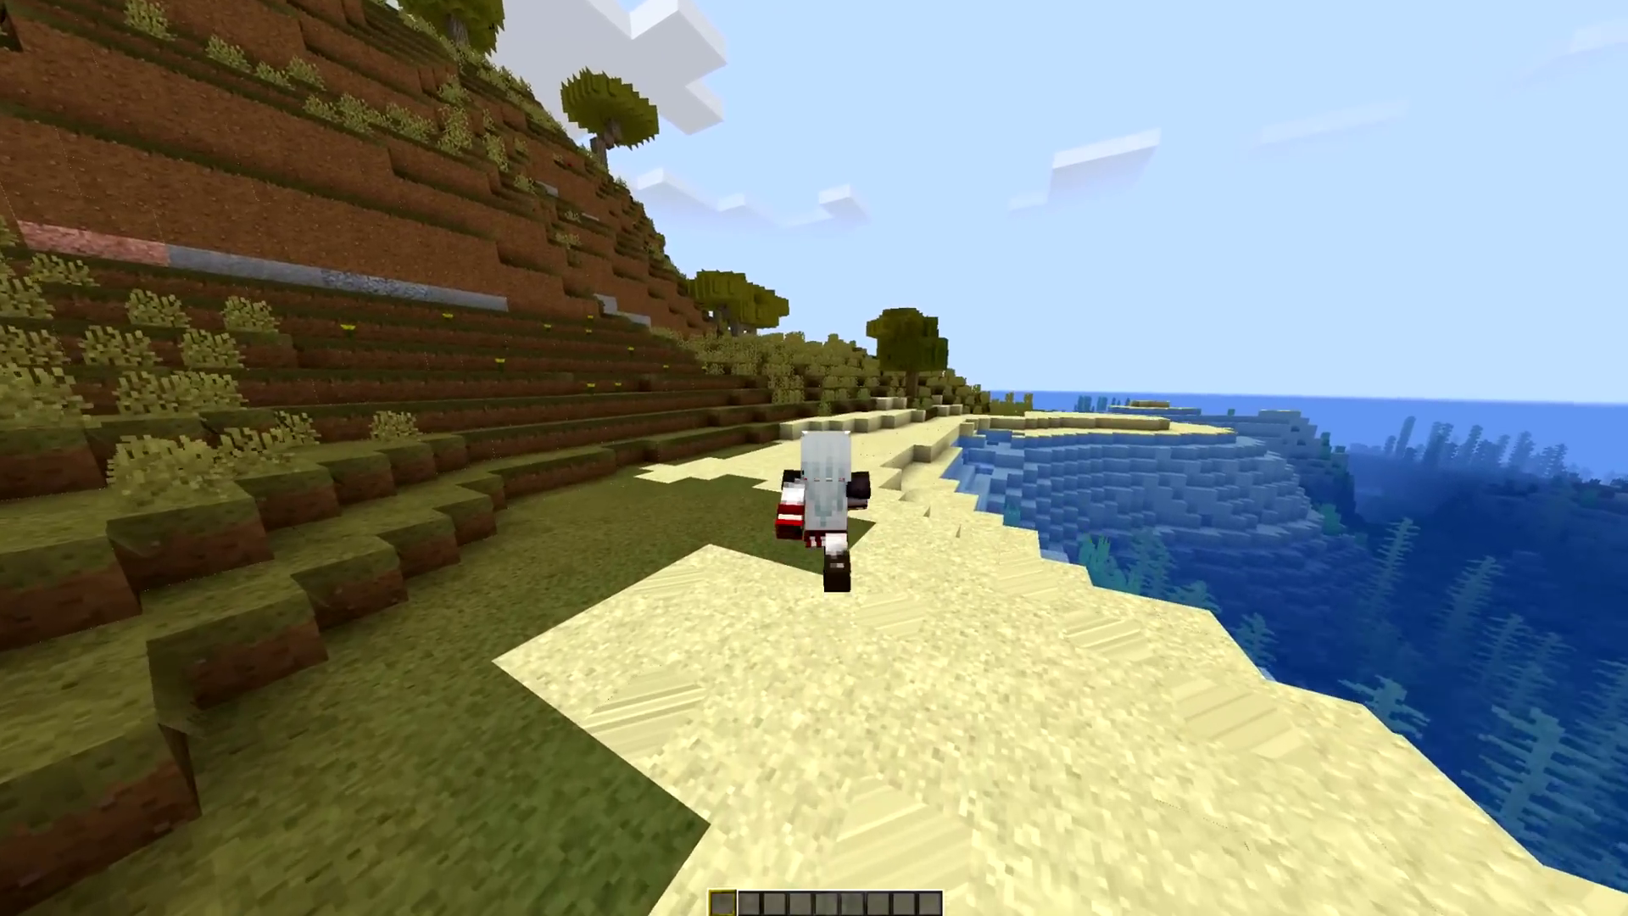
key(F5)
key(w)
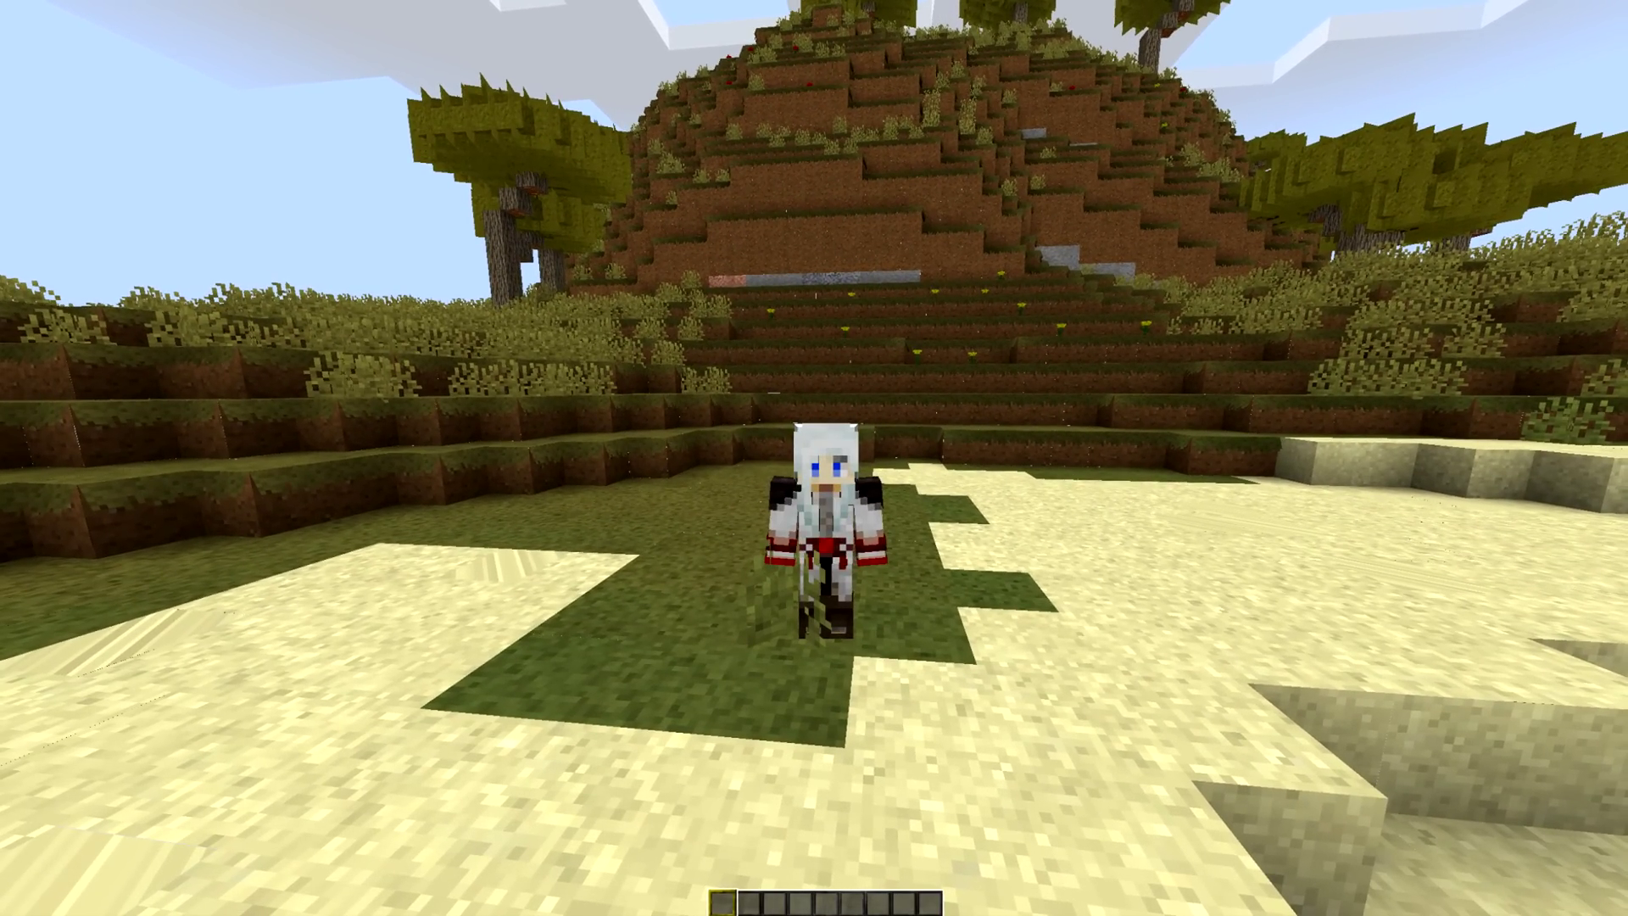
key(w)
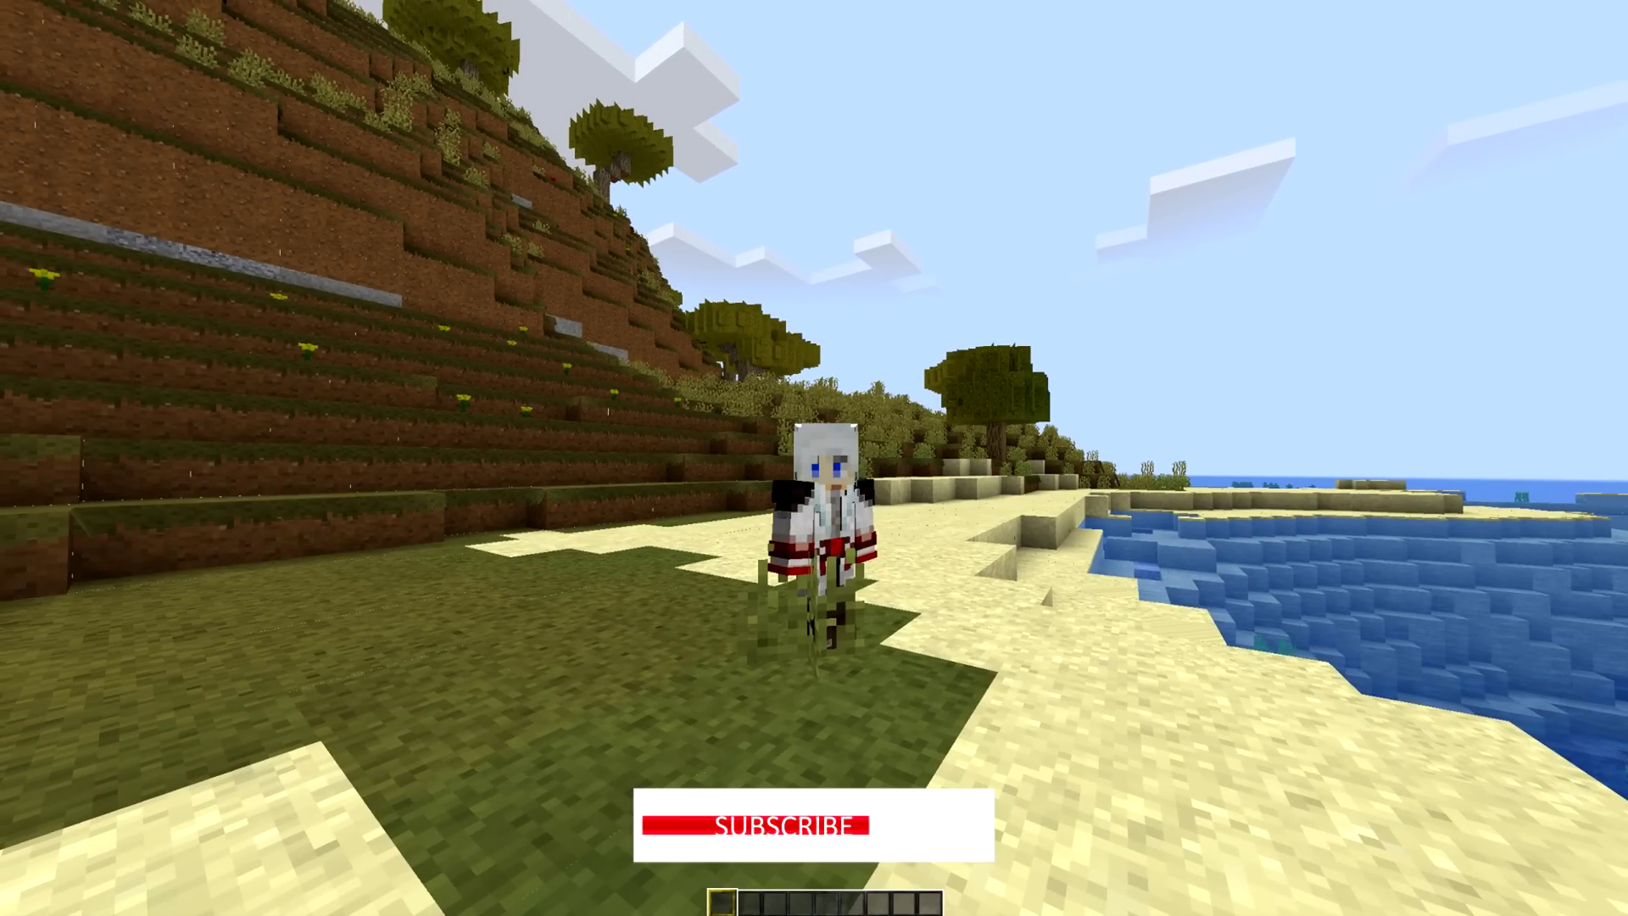
key(w)
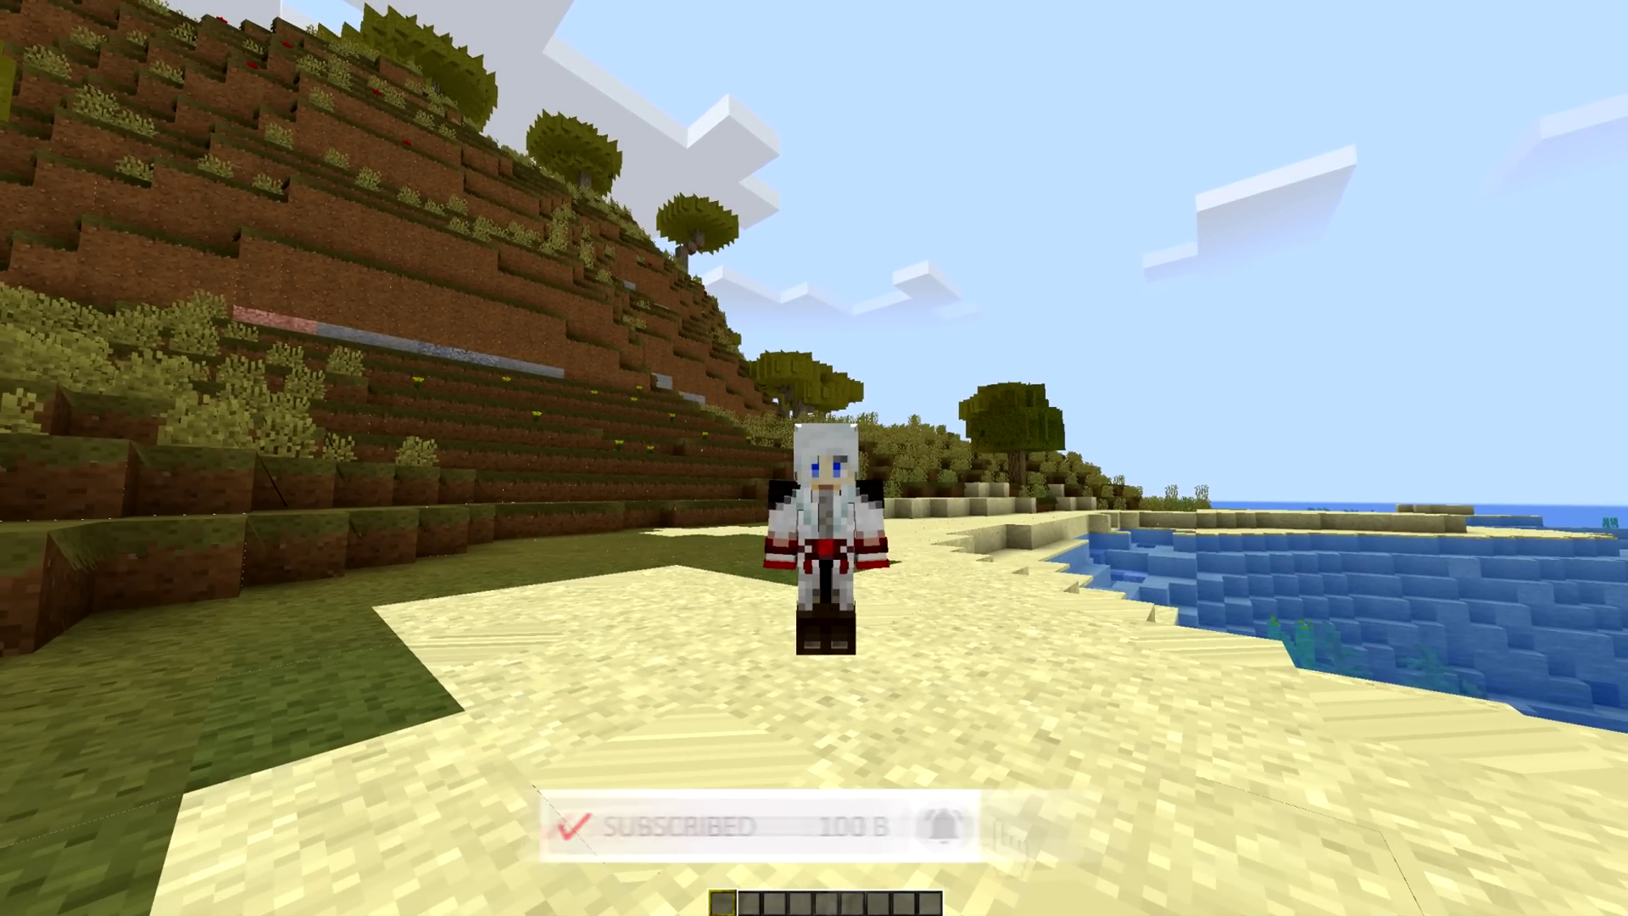
key(w)
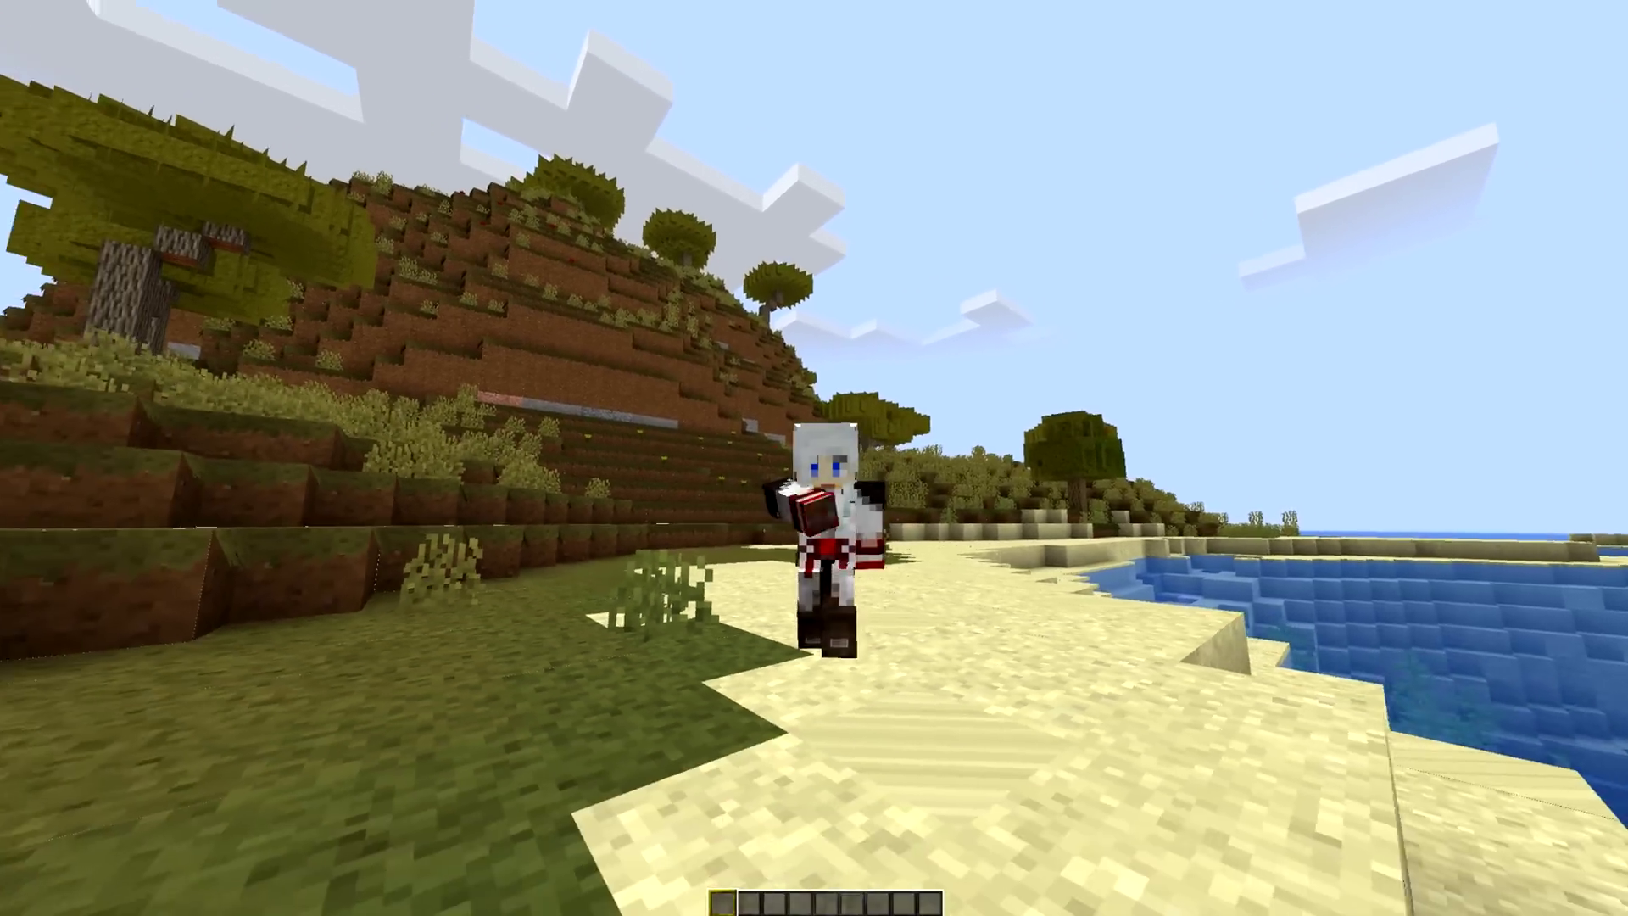
key(w)
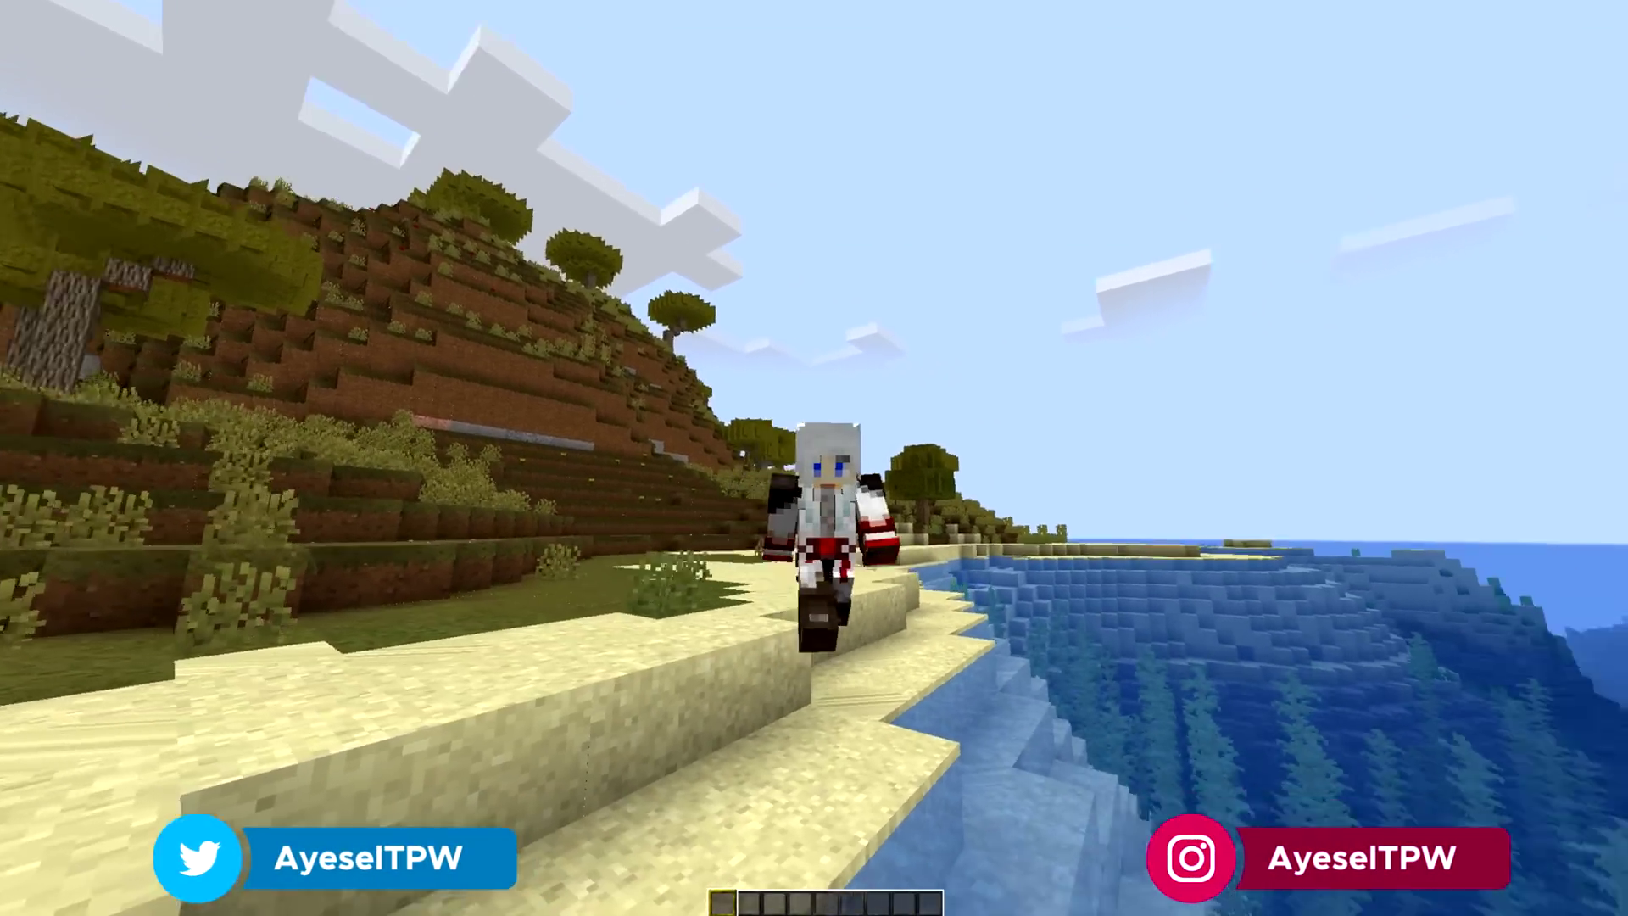
key(w)
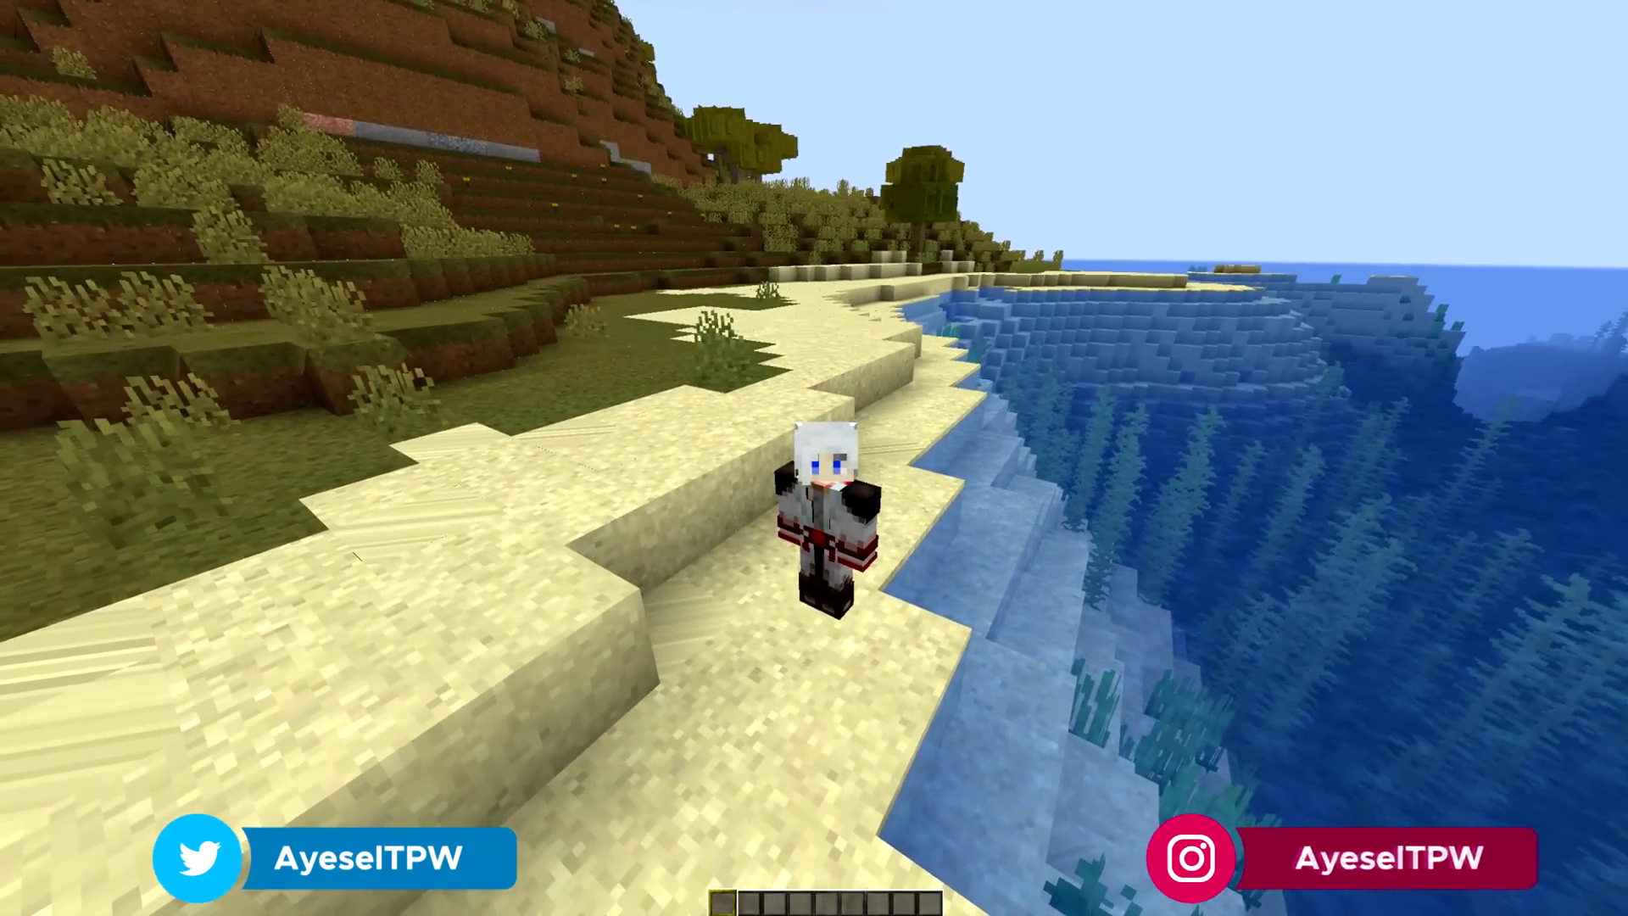
key(w)
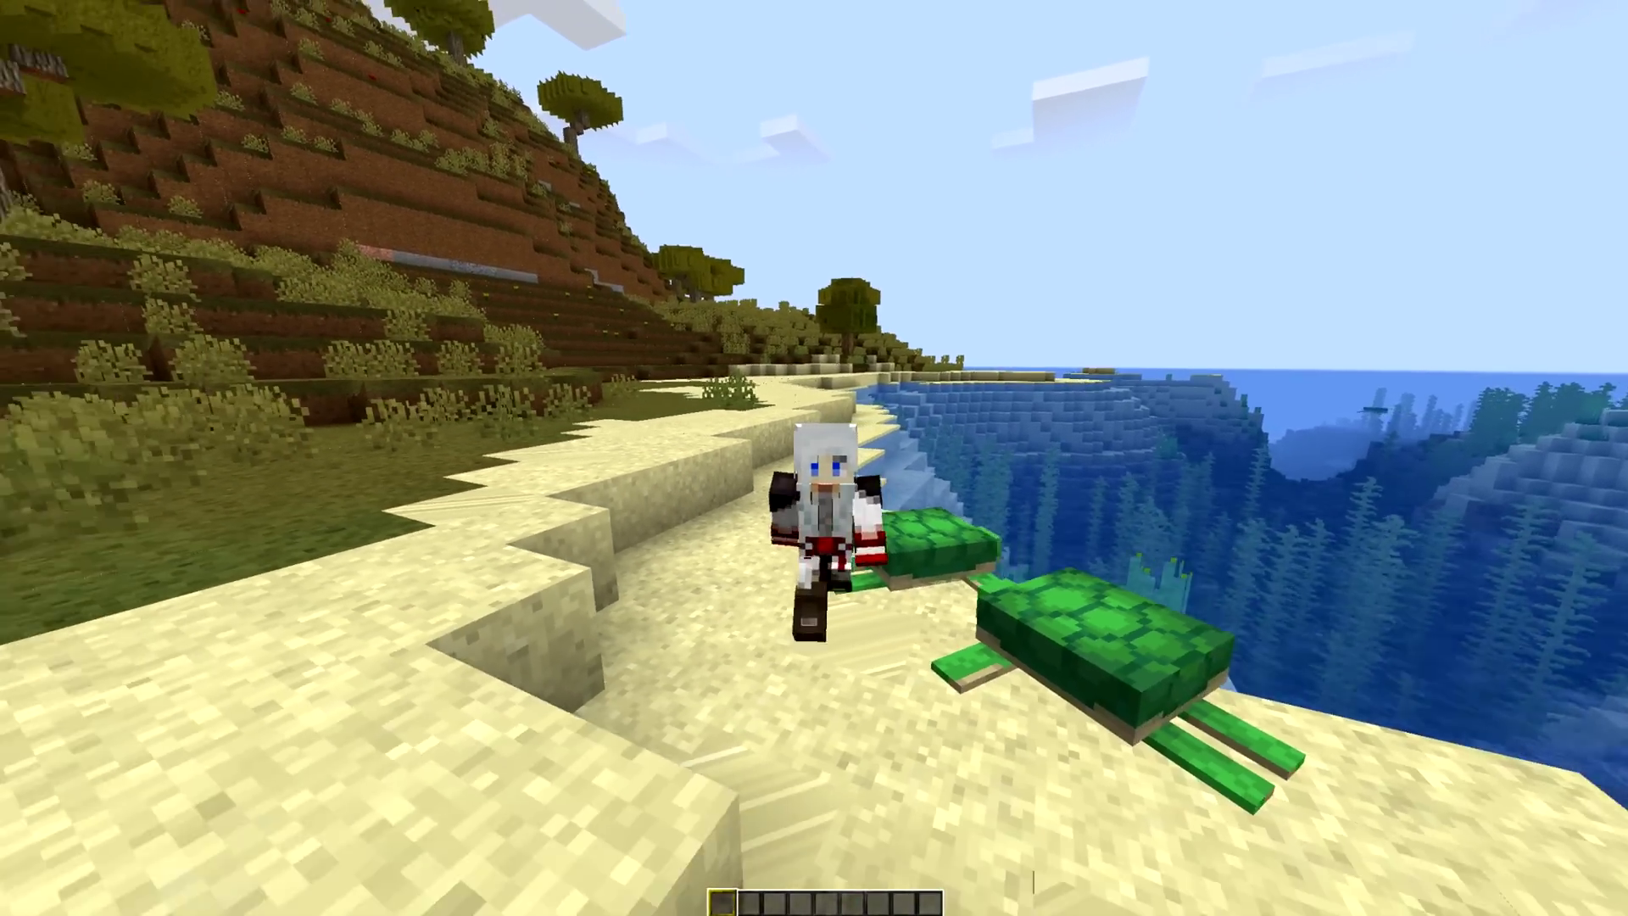
key(w)
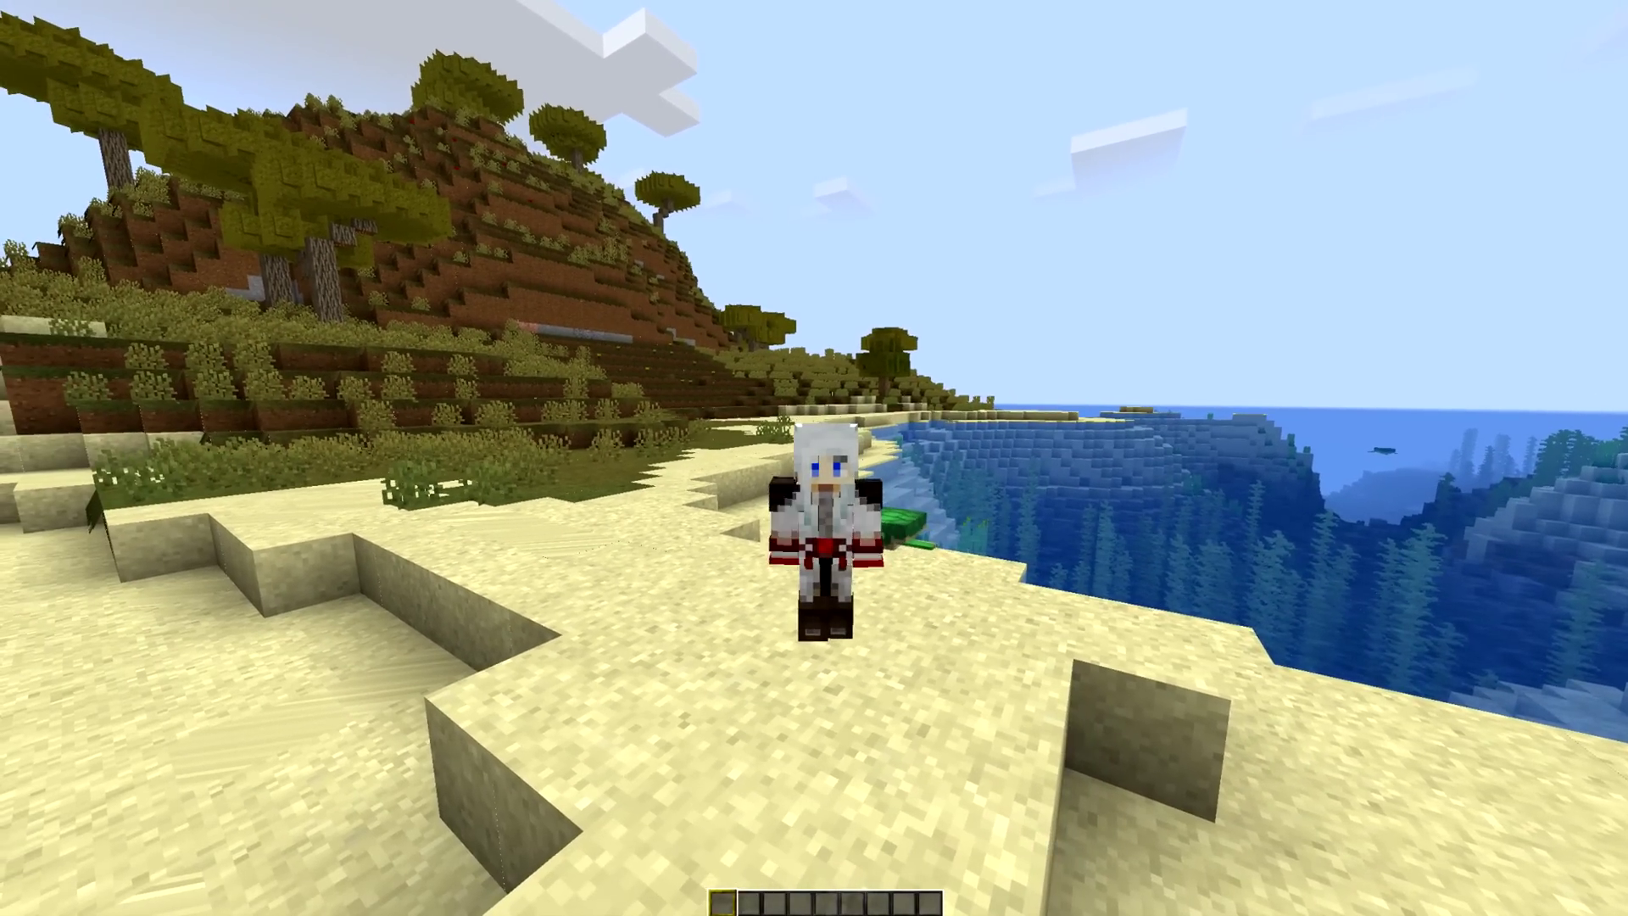
key(w)
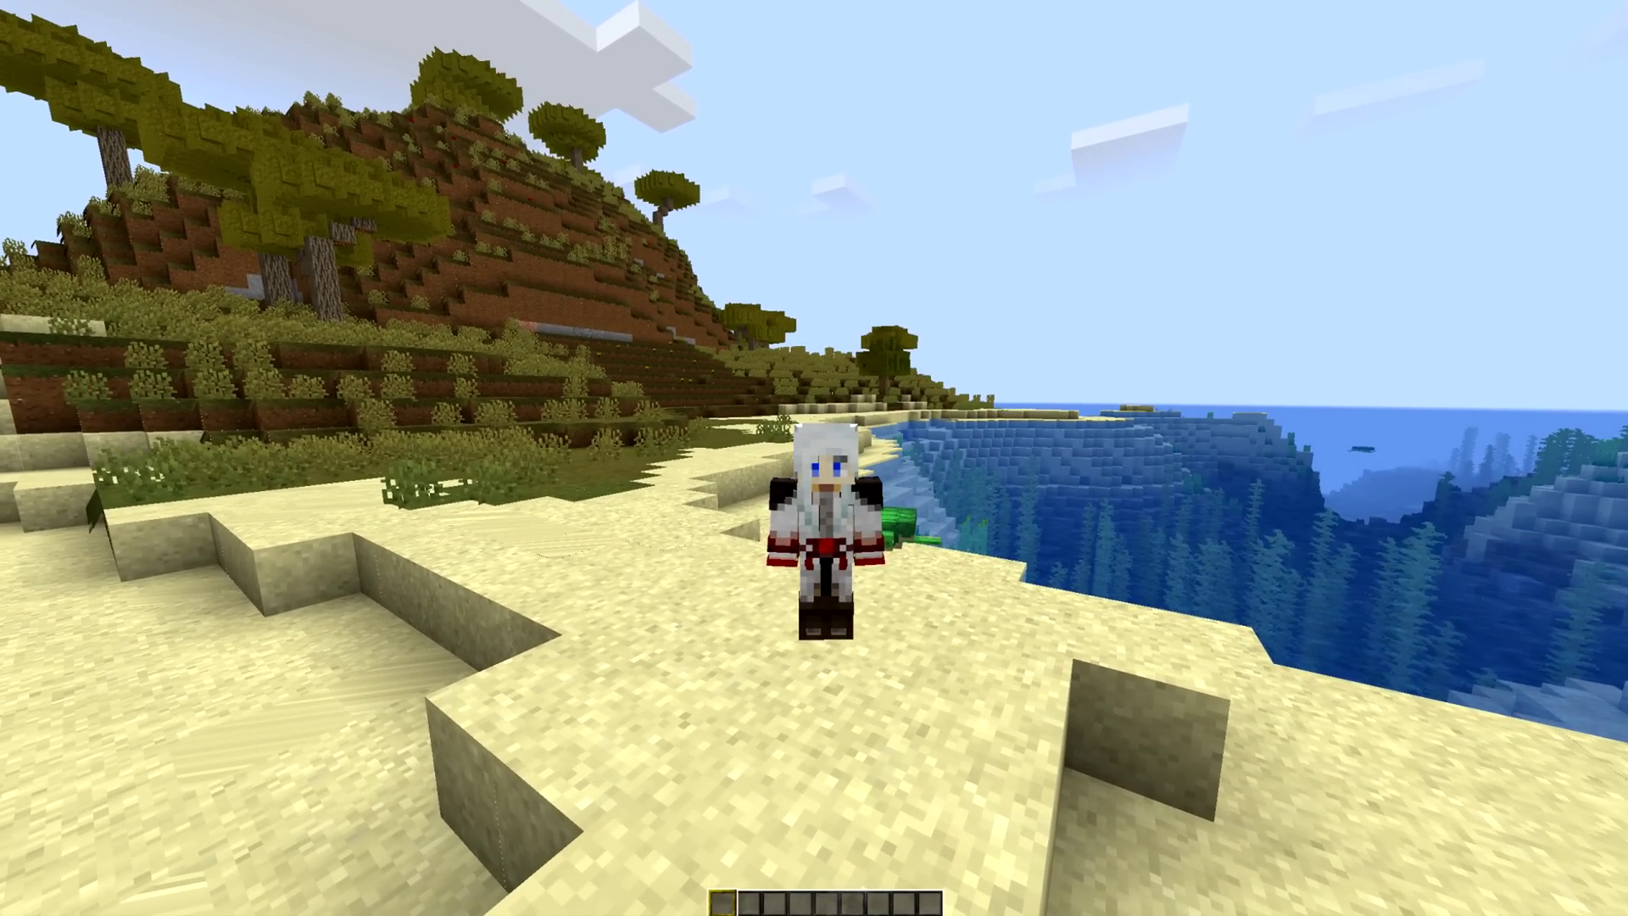